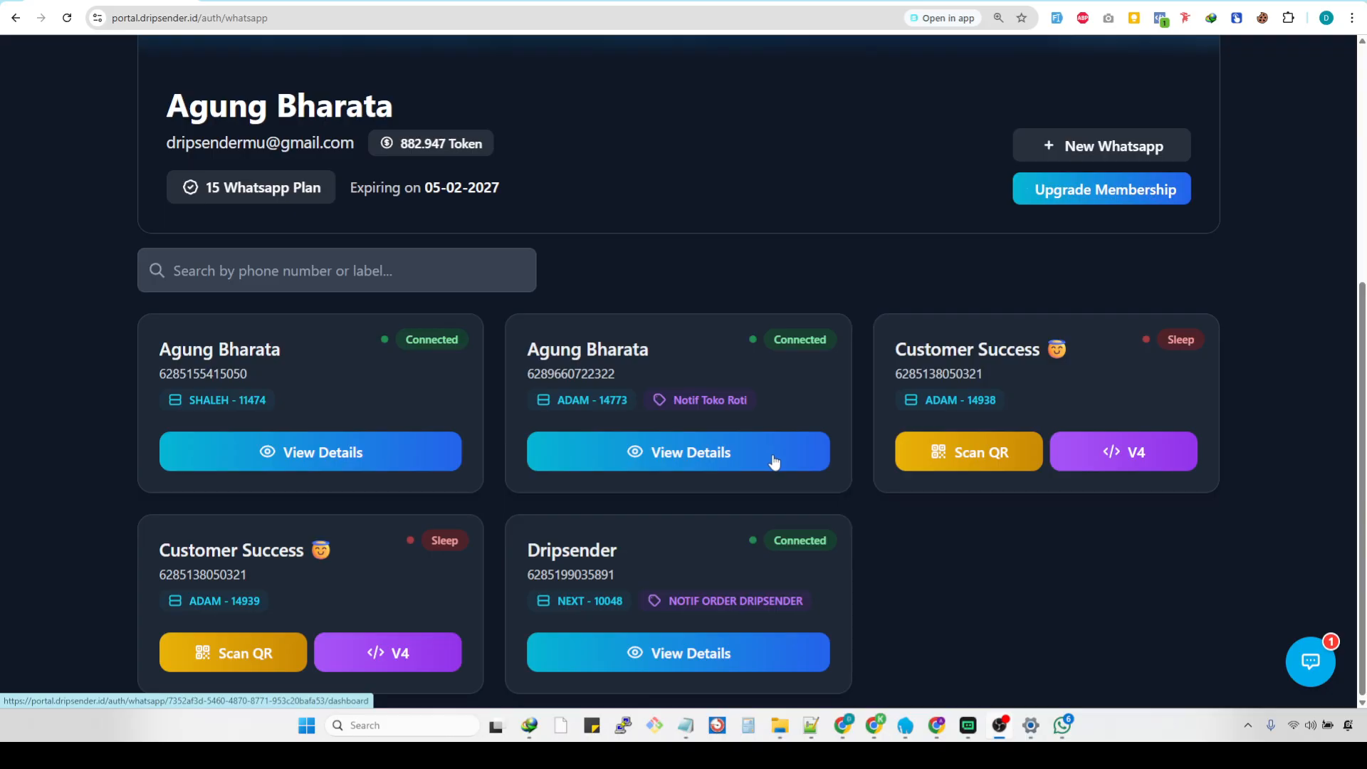
Open the bot responder page of the connected WhatsApp account labelled "Notif Toko Roti".
scroll(947, 541, "up", 5)
scroll(929, 523, "down", 5)
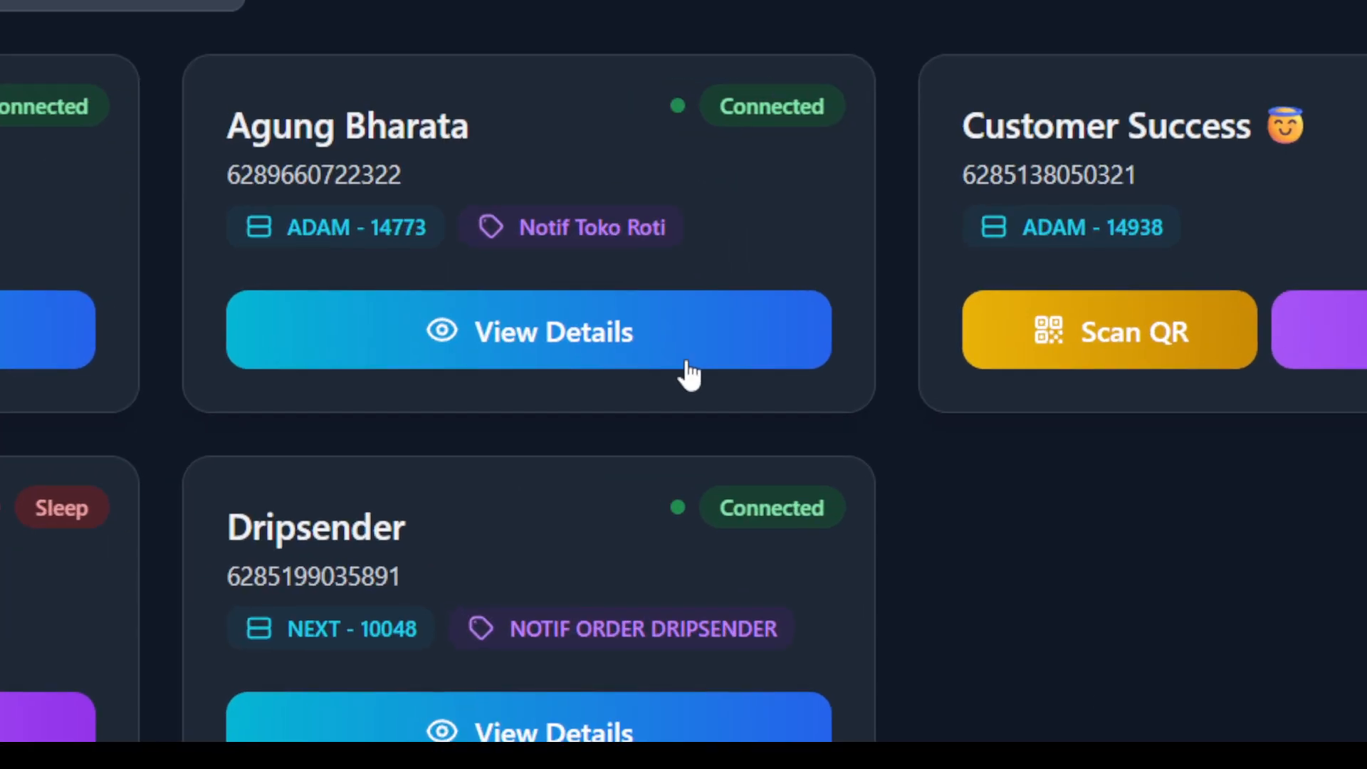
left_click(759, 473)
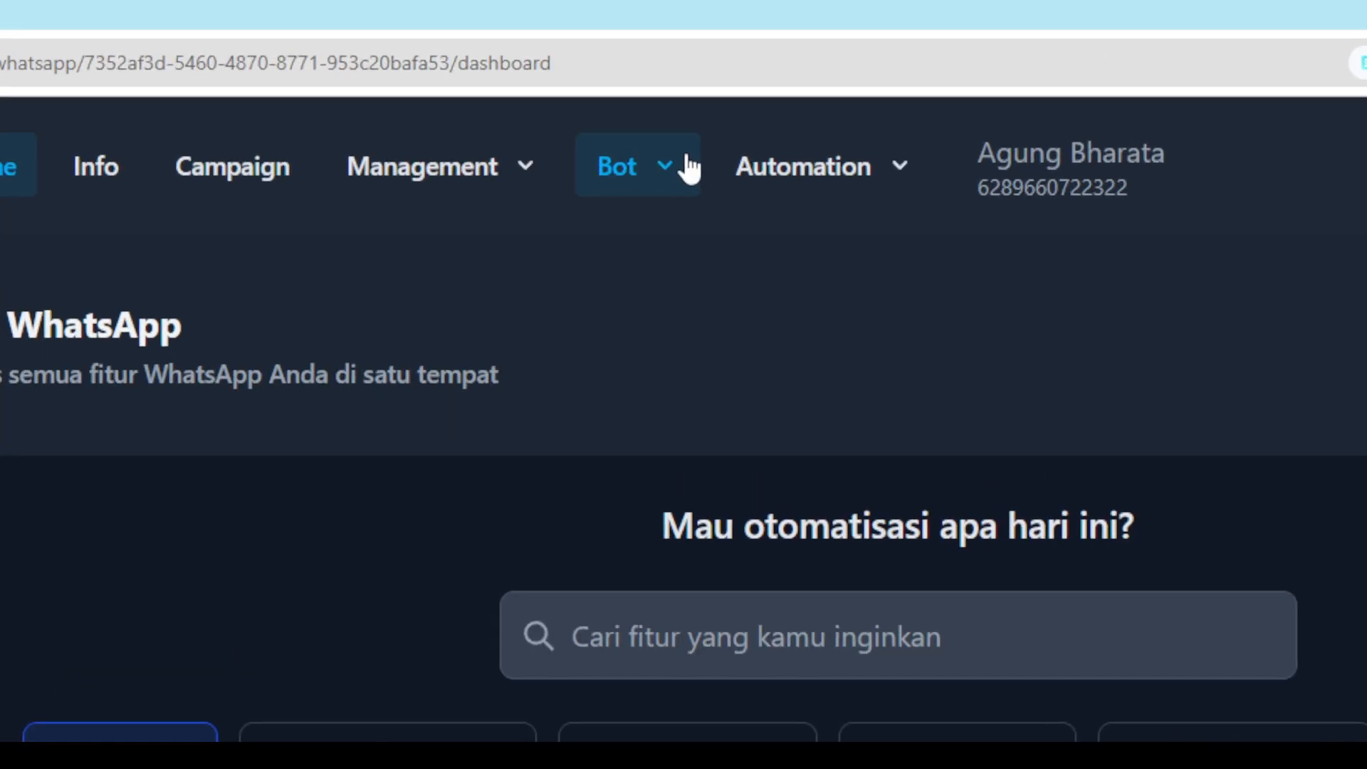
left_click(573, 69)
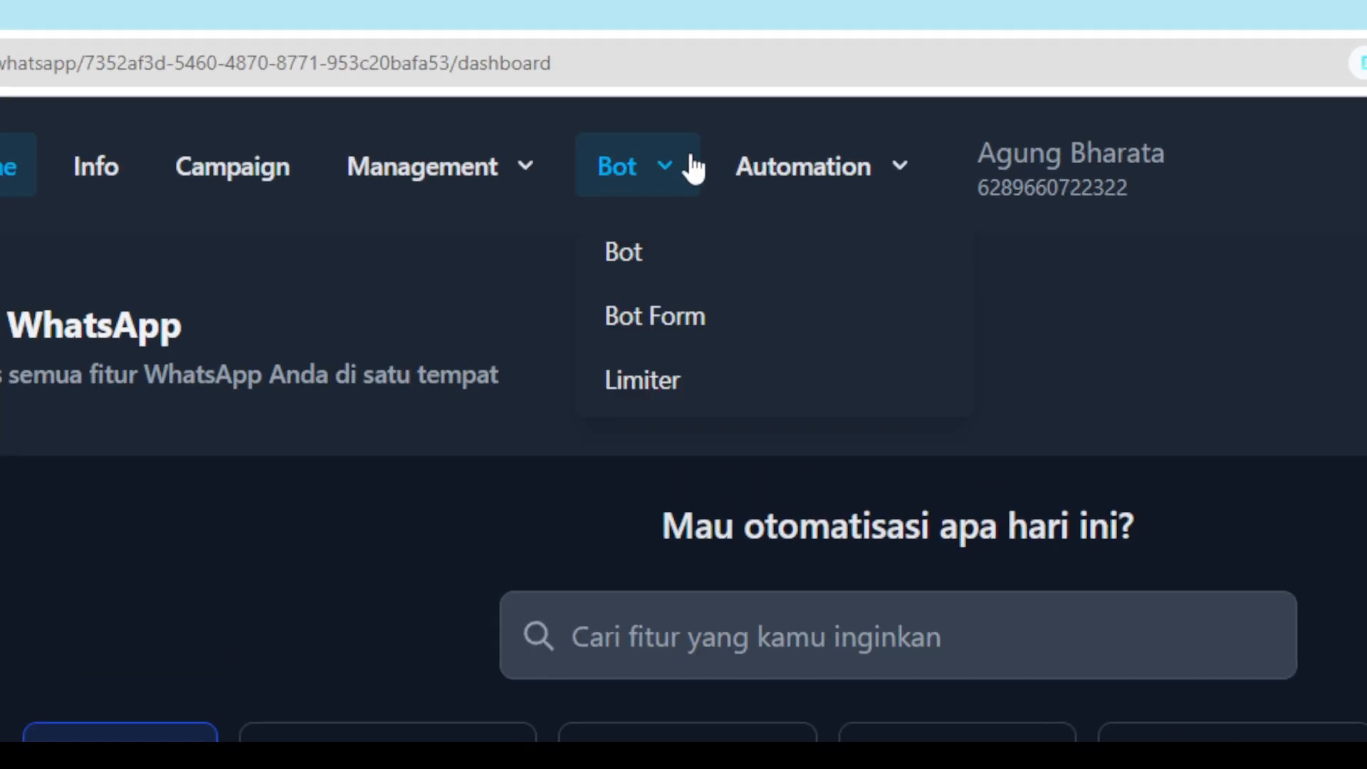
left_click(736, 268)
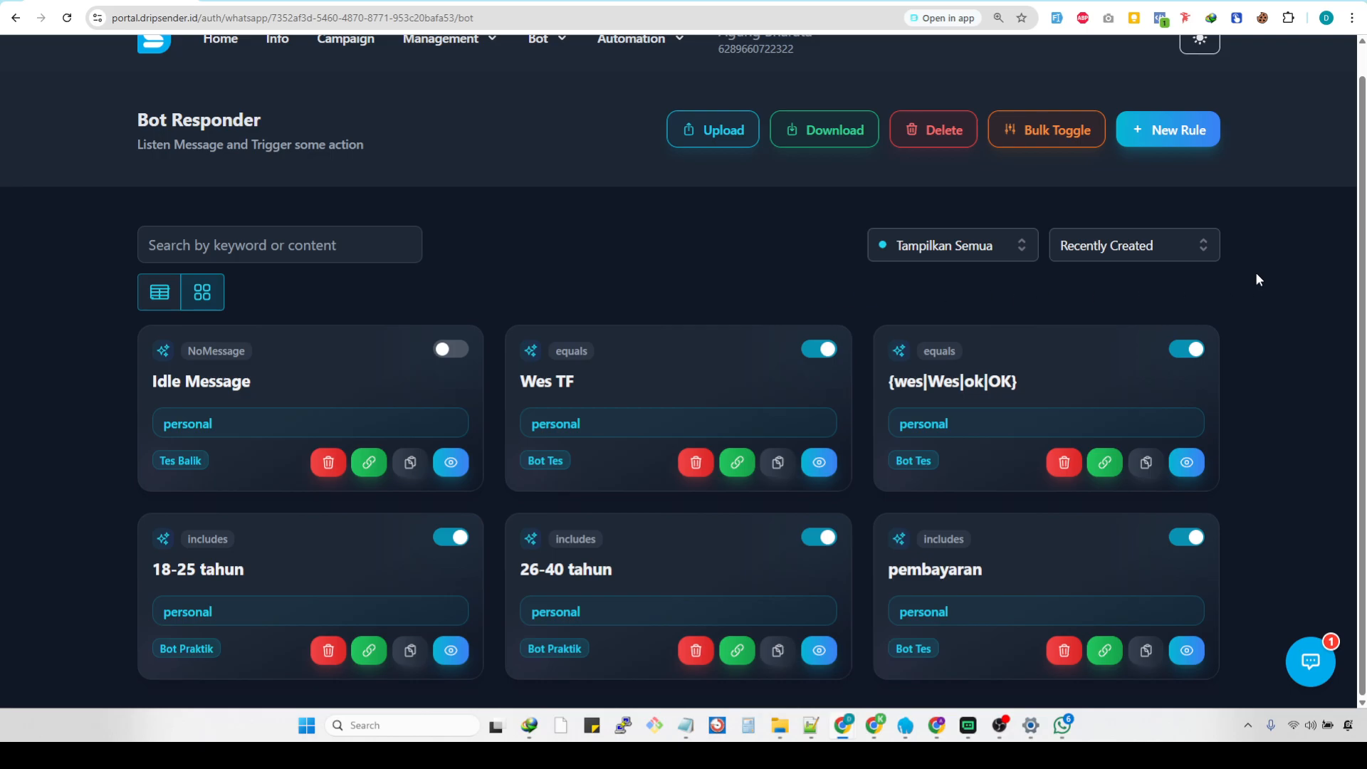
Create a new bot rule and keep its scope set to Personal.
scroll(1256, 274, "up", 1)
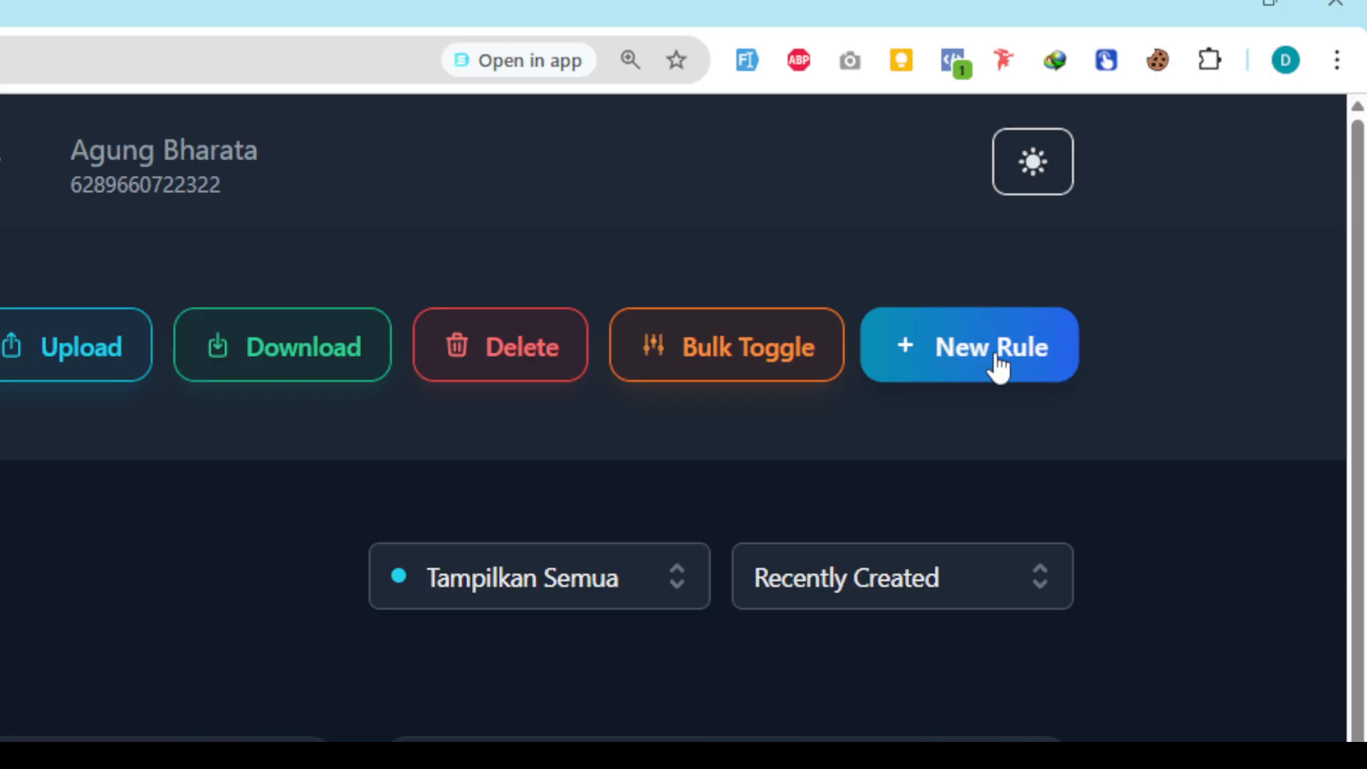
left_click(999, 367)
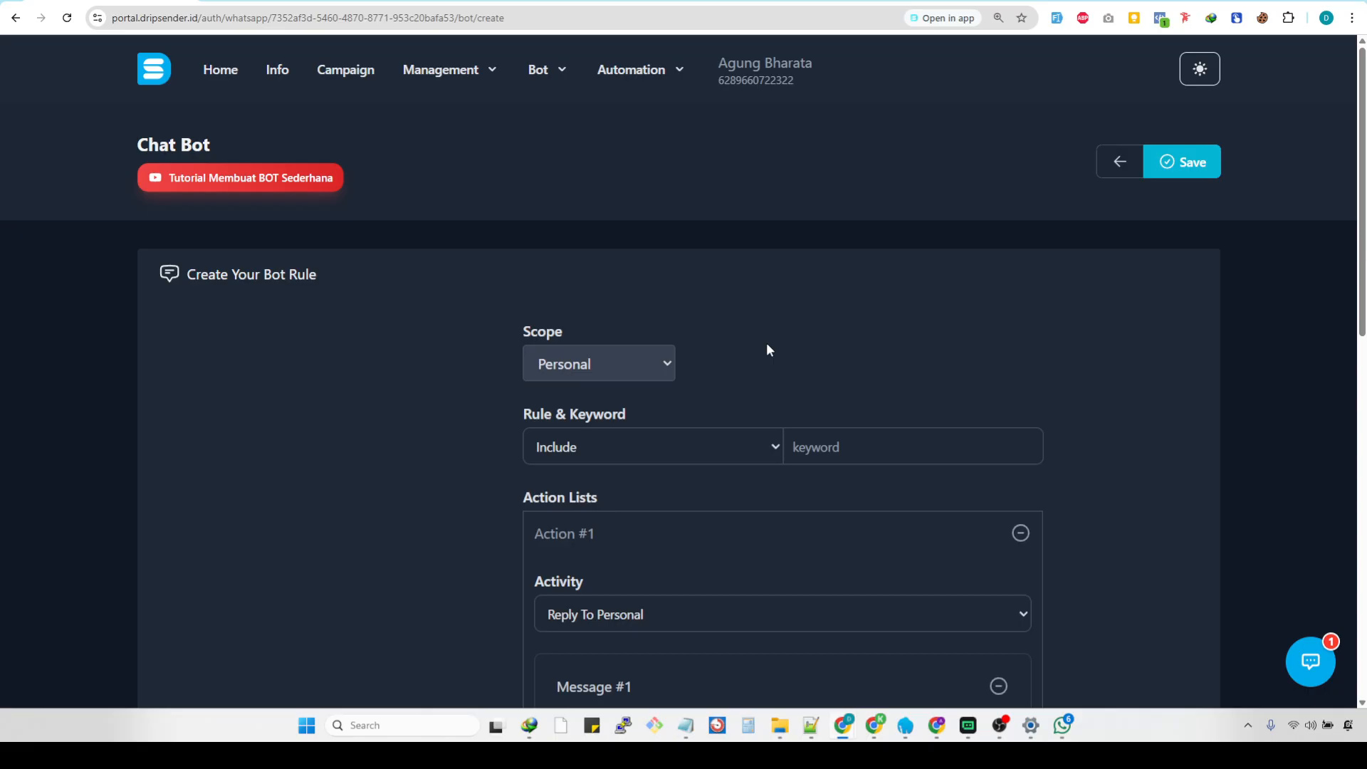
scroll(766, 344, "down", 2)
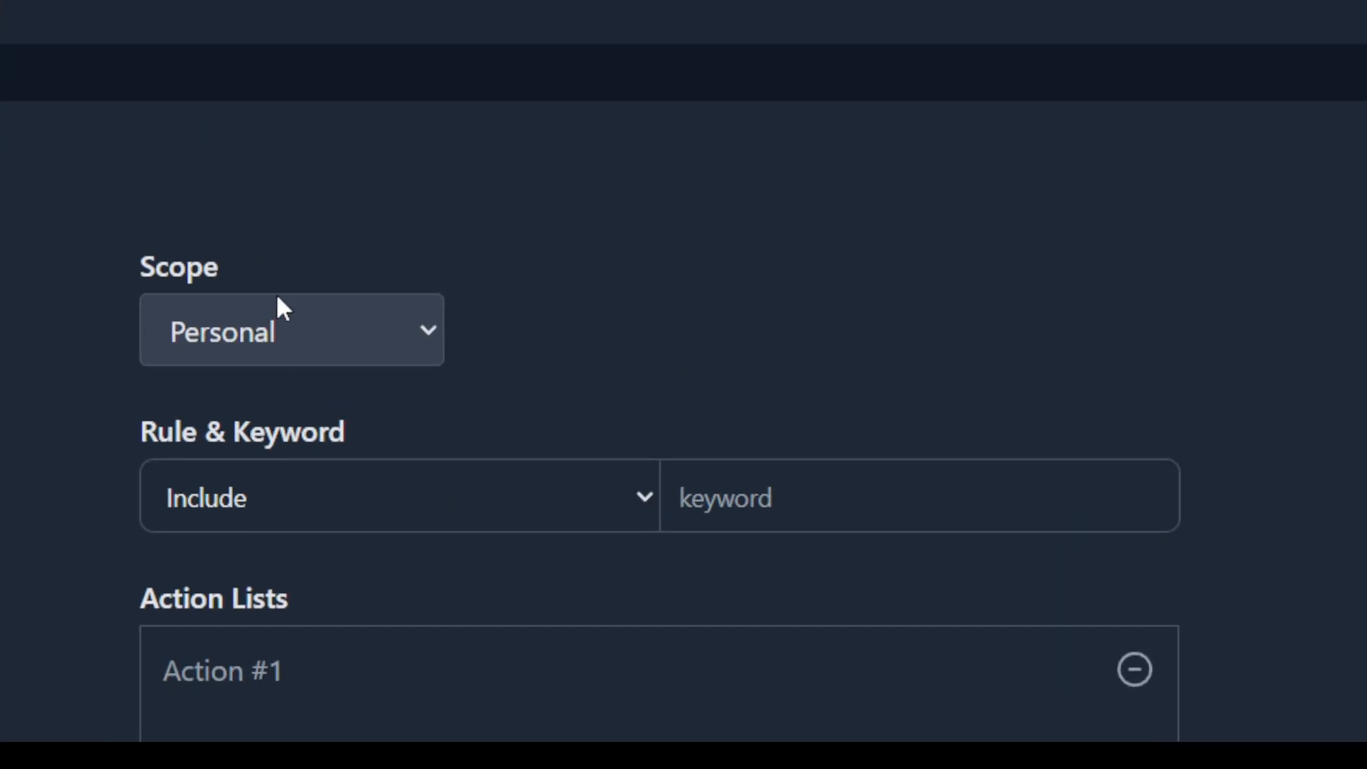
left_click(356, 330)
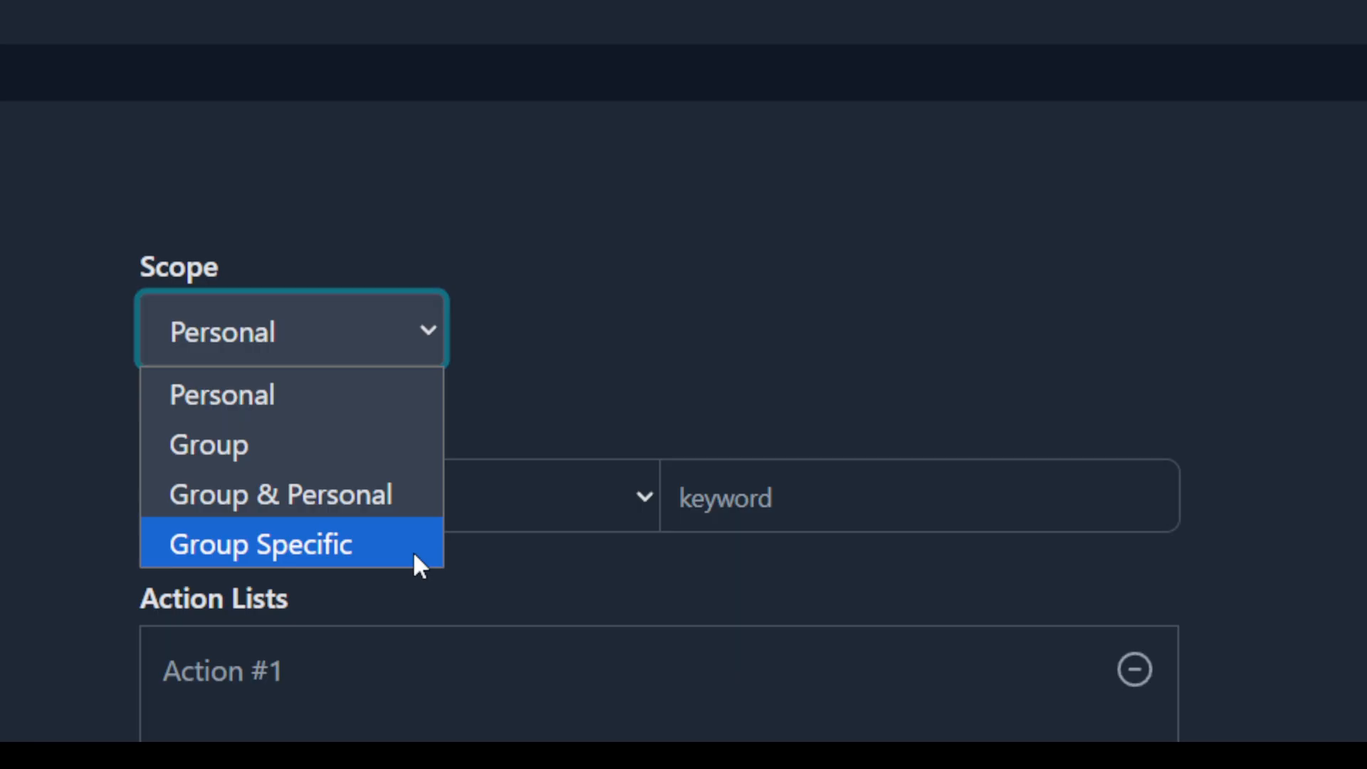
left_click(372, 409)
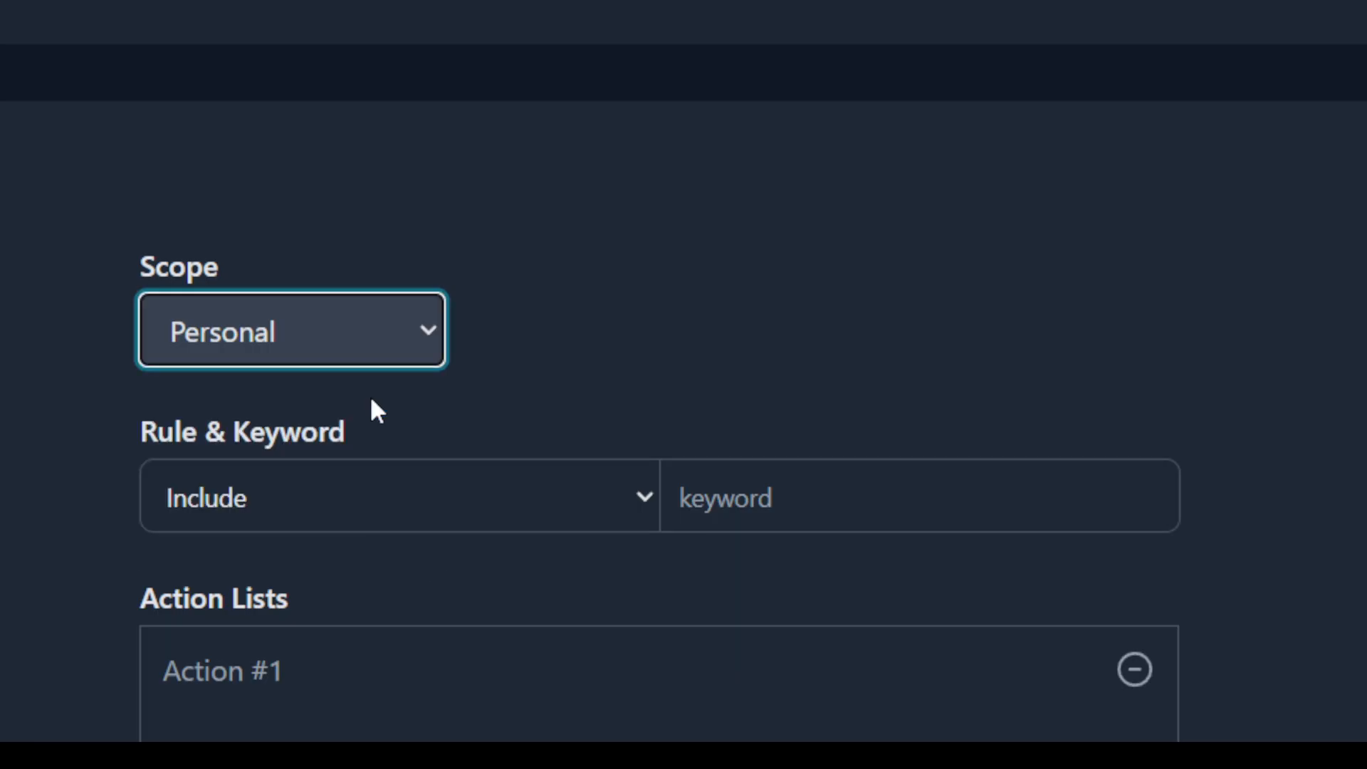
left_click(533, 386)
left_click(404, 355)
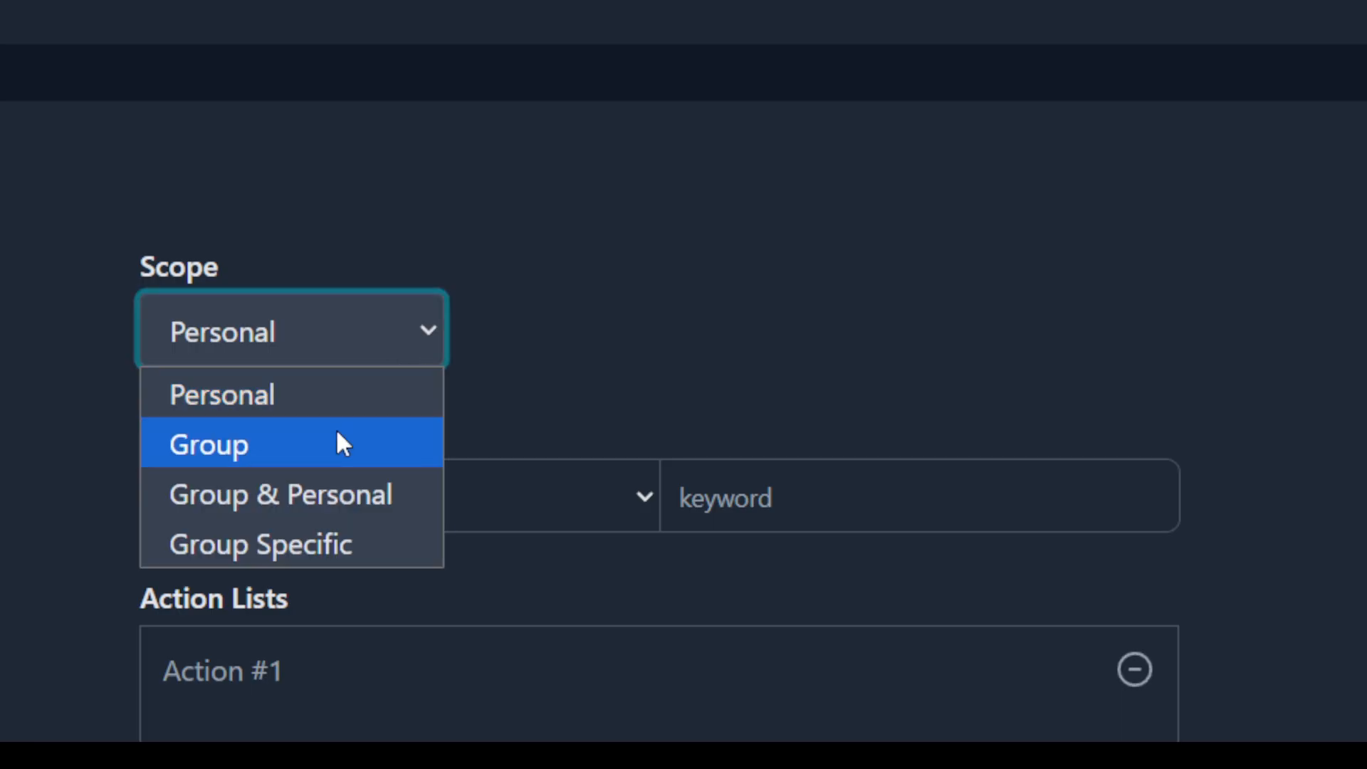
left_click(361, 388)
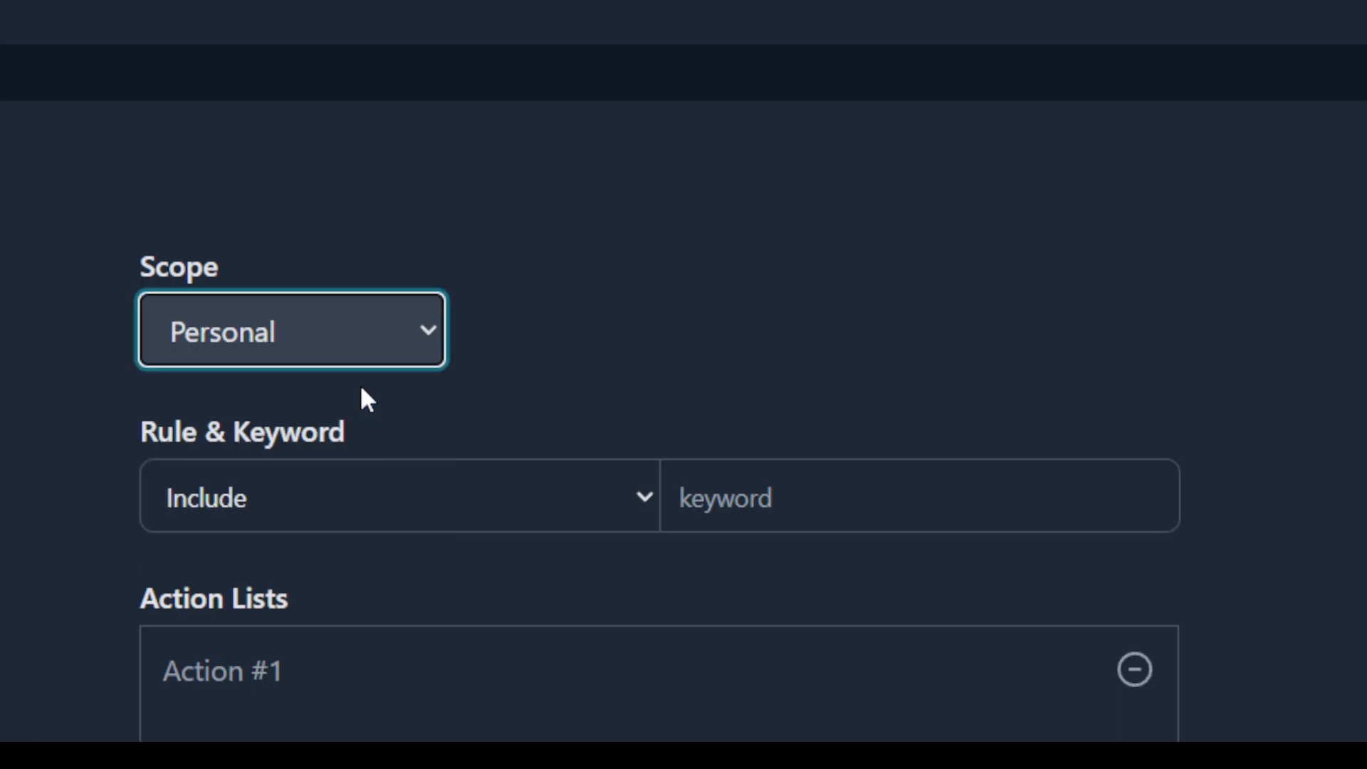
Set the rule's keyword matching type to Equal.
scroll(512, 404, "down", 2)
left_click_drag(374, 291, 153, 293)
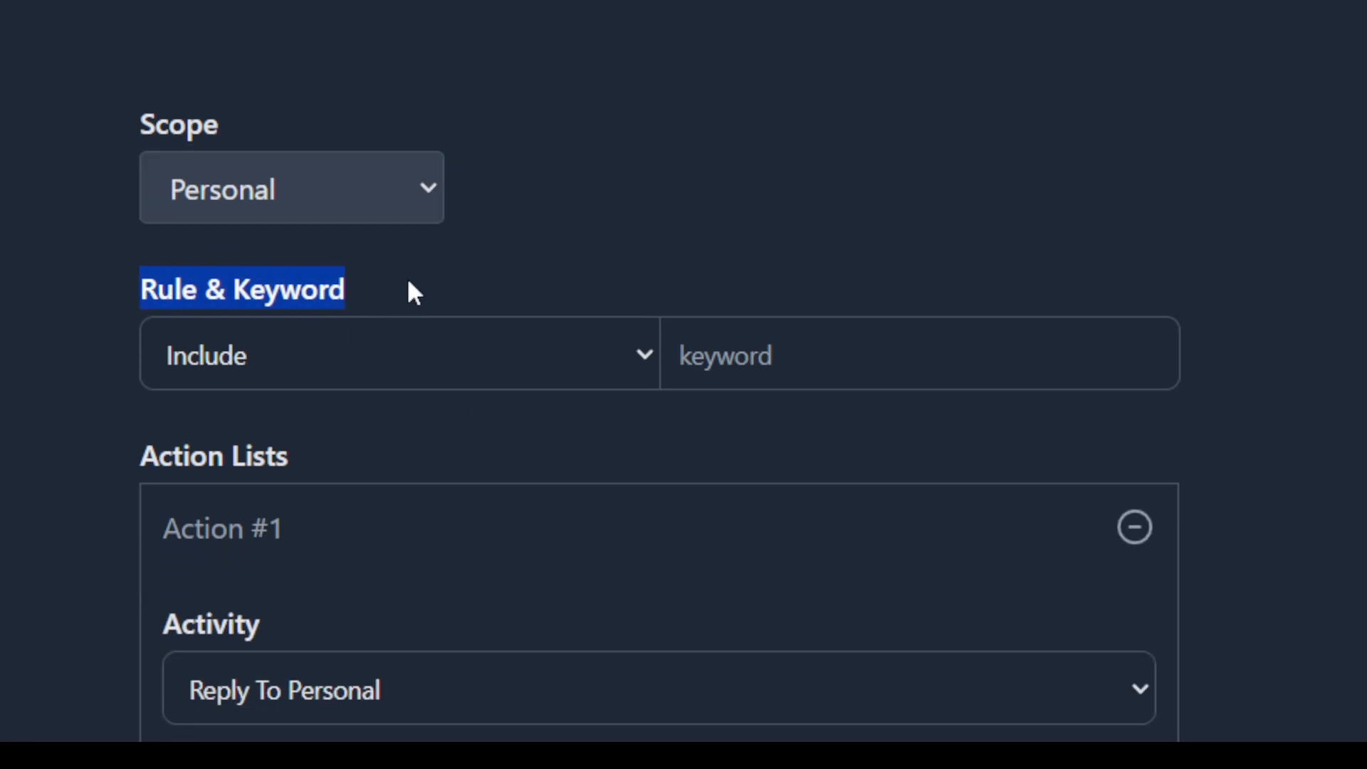
left_click(287, 283)
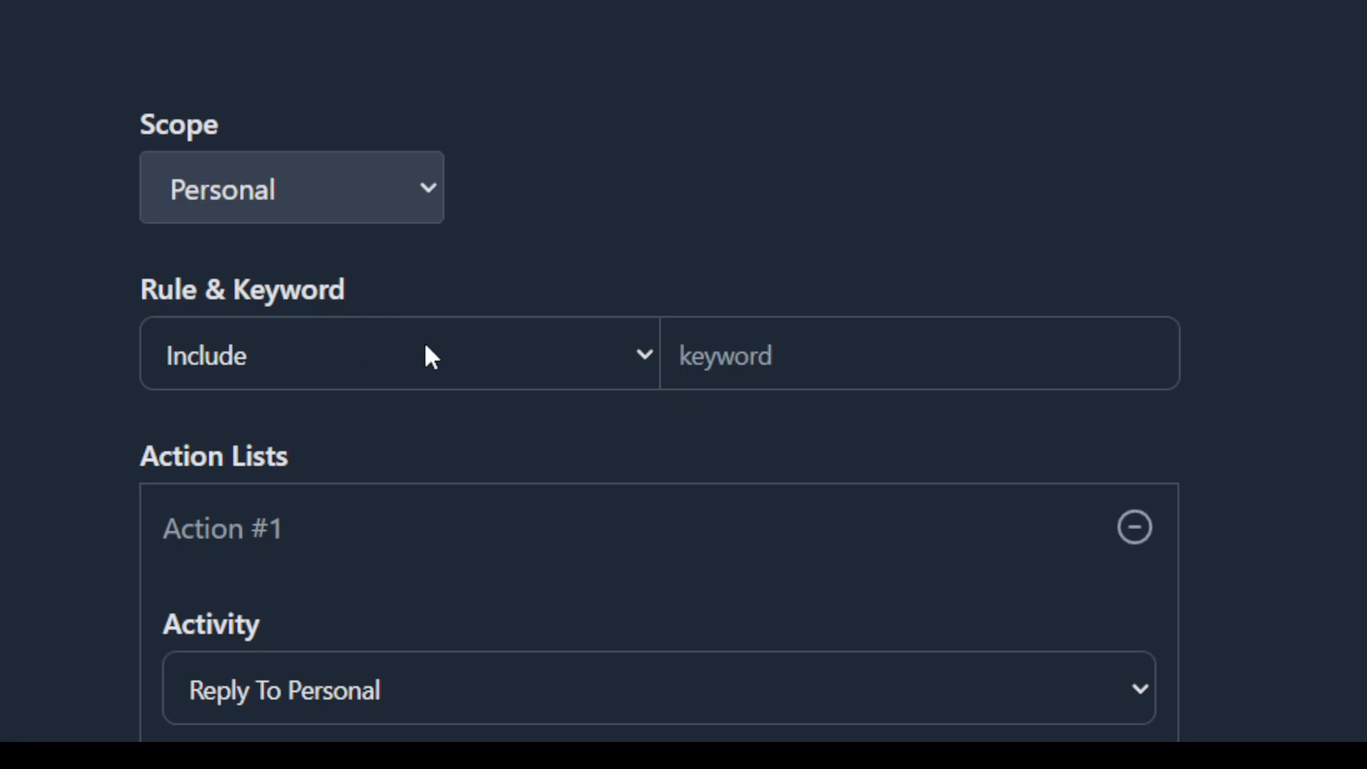
left_click(387, 357)
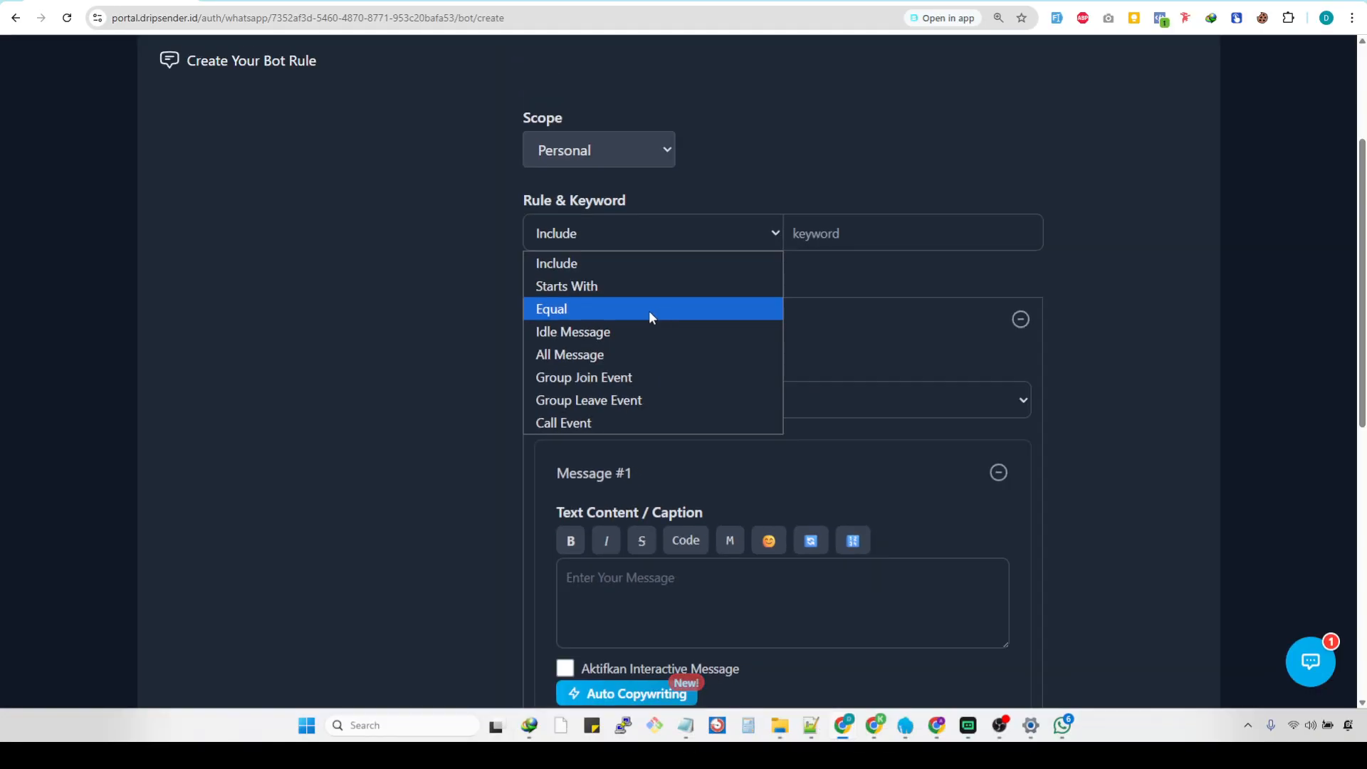
left_click(699, 164)
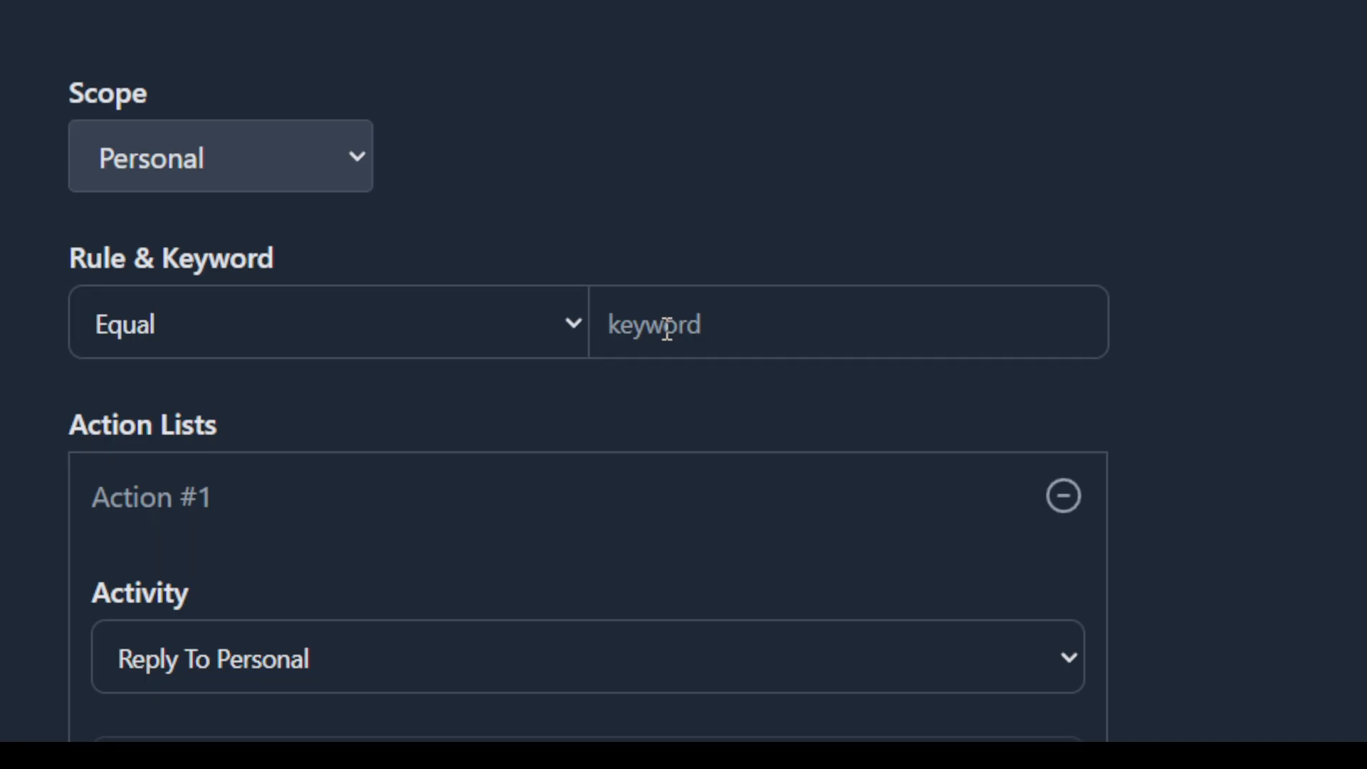
Enter "Sudah" as the keyword that triggers the rule.
left_click(666, 329)
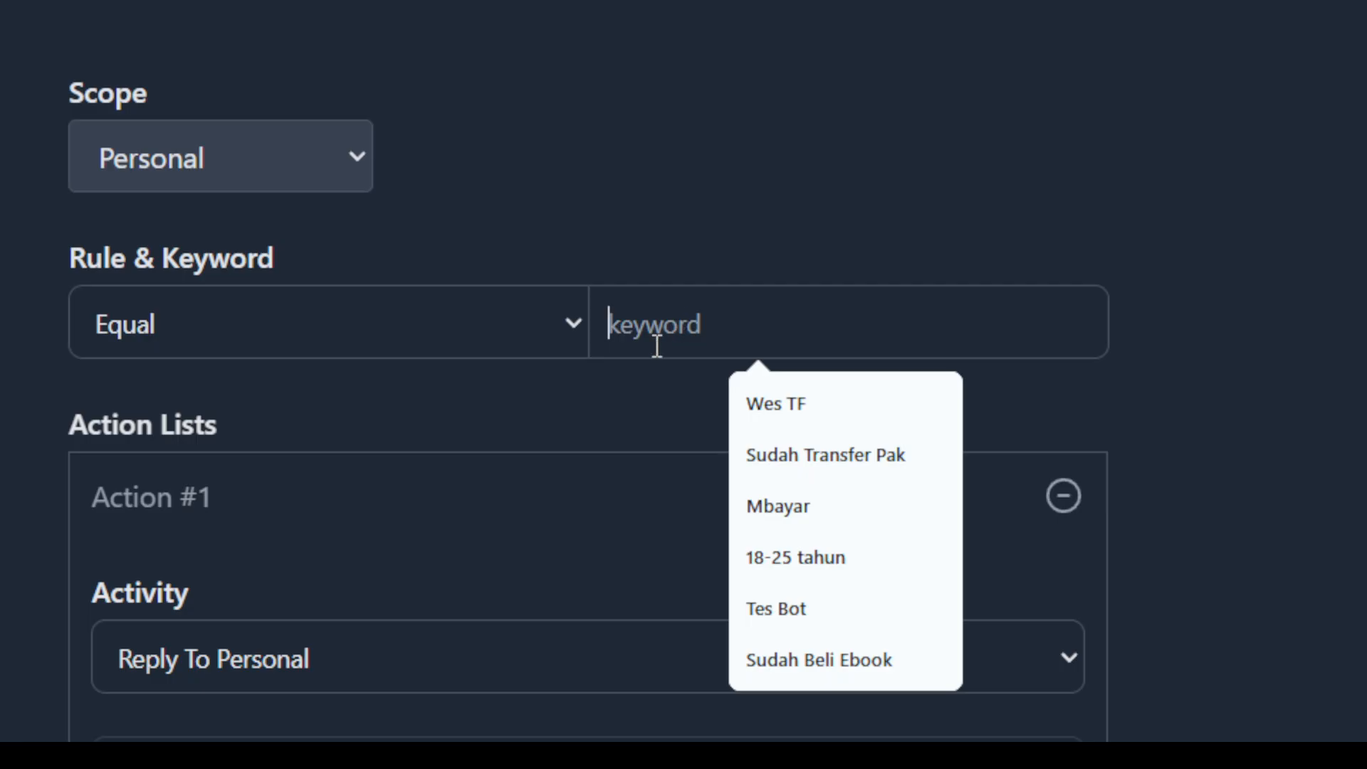
type("ok")
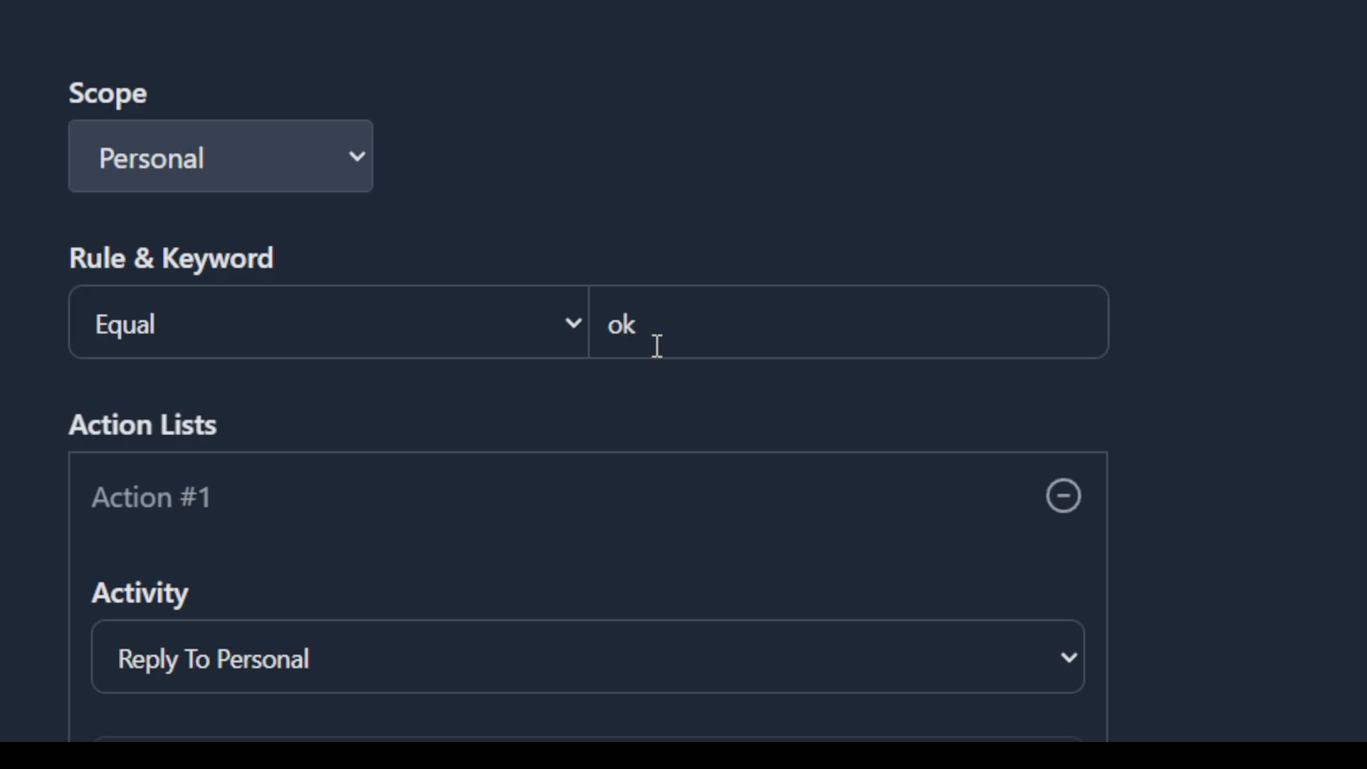
key("BackSpace")
key("BackSpace")
type("Sudah")
left_click_drag(750, 309, 606, 388)
left_click(605, 388)
Try extending the rule's keyword to "Sudah TF" and remove the added word again.
left_click(730, 322)
type("Y")
key("BackSpace")
type("TF")
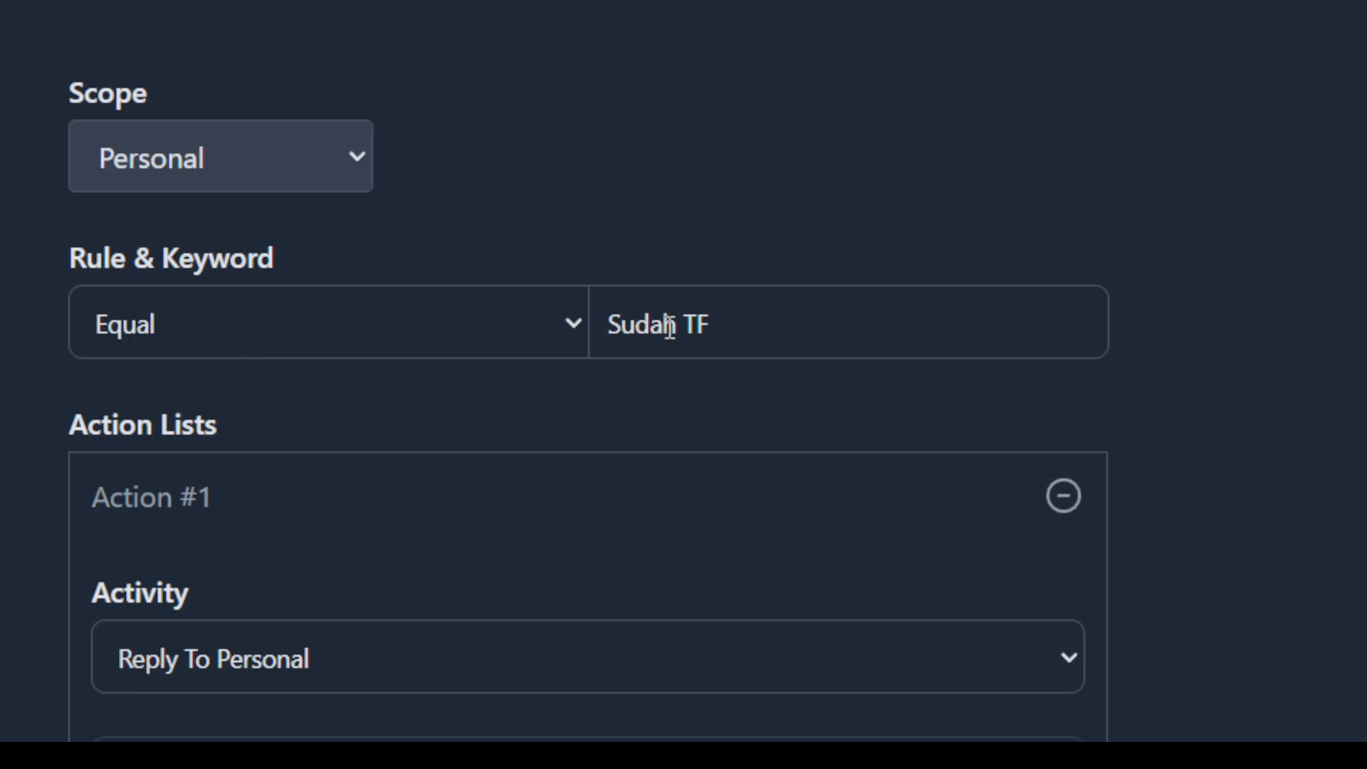
left_click_drag(677, 321, 738, 339)
key("BackSpace")
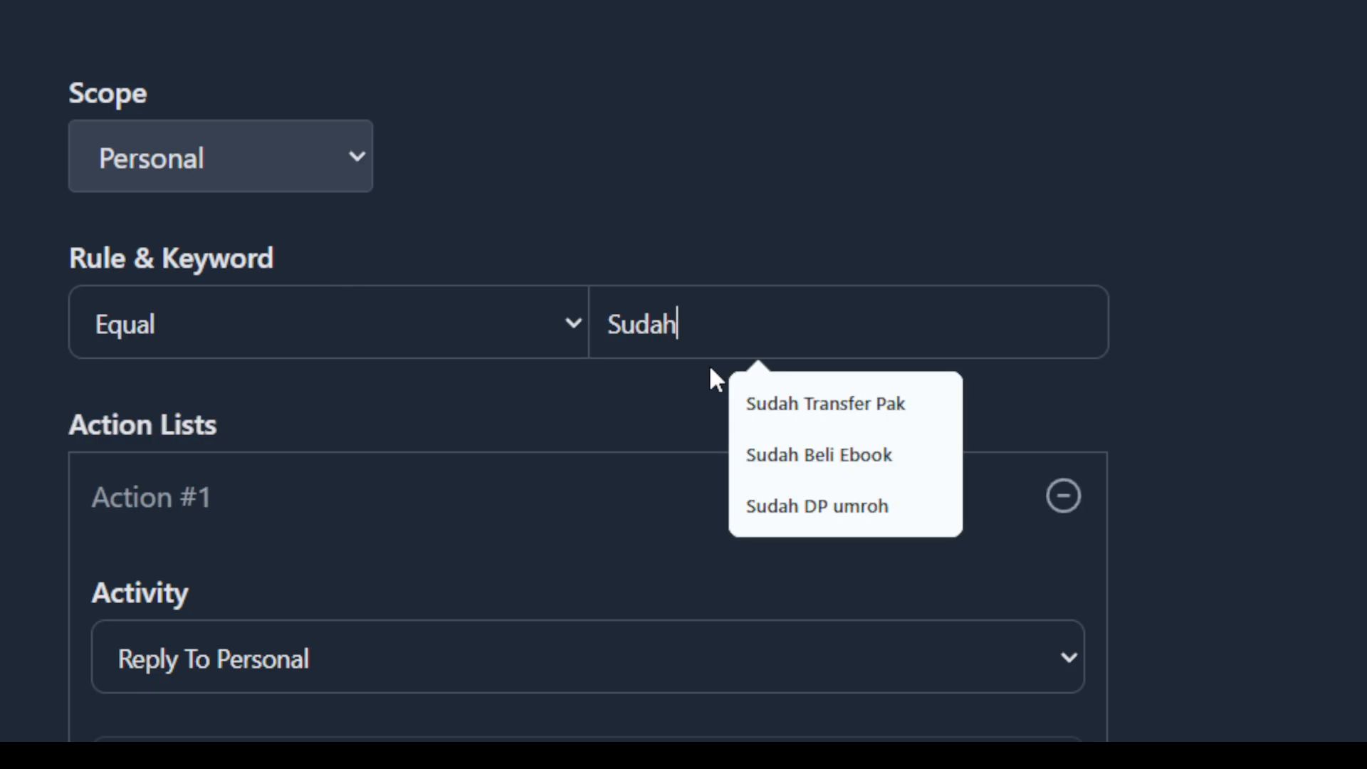
left_click_drag(740, 335, 599, 308)
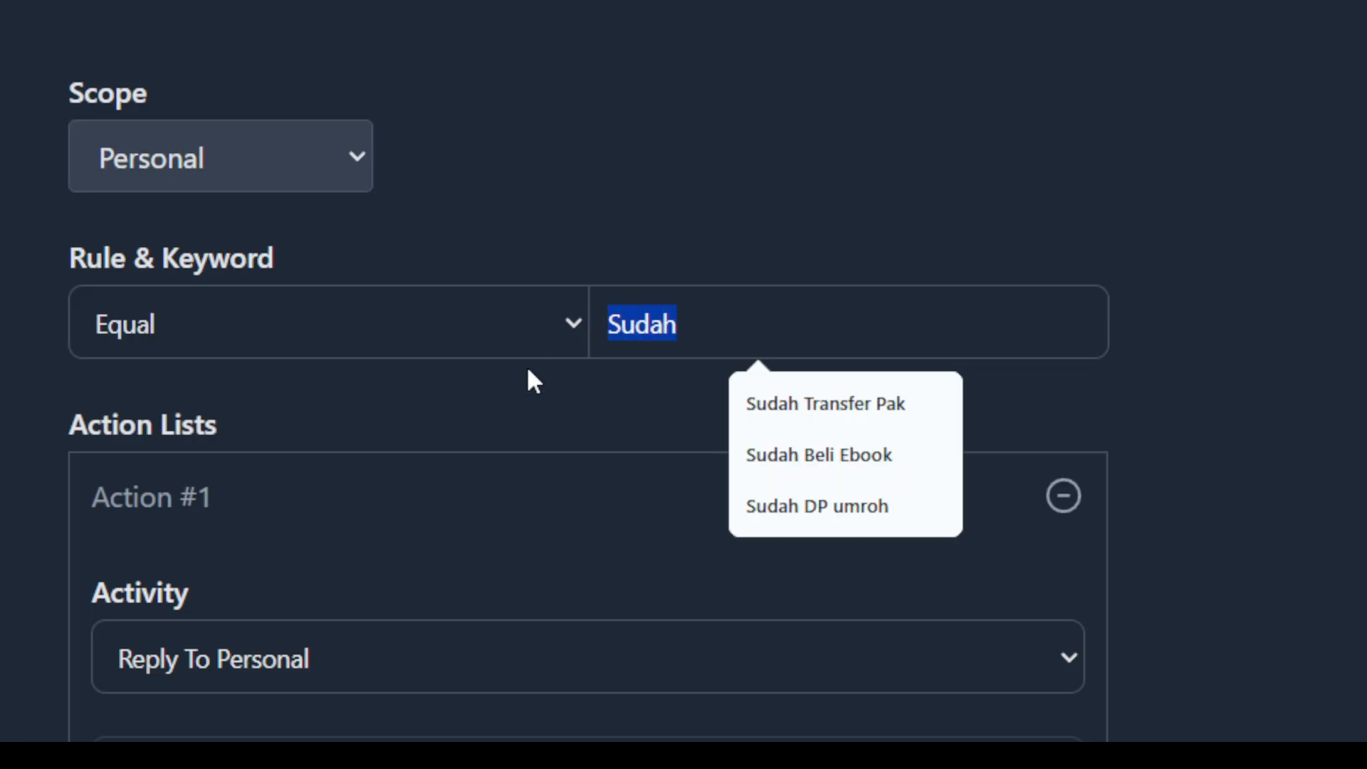
Enter "Sudah TF" as the text content of Message #1.
scroll(491, 511, "down", 3)
left_click(703, 442)
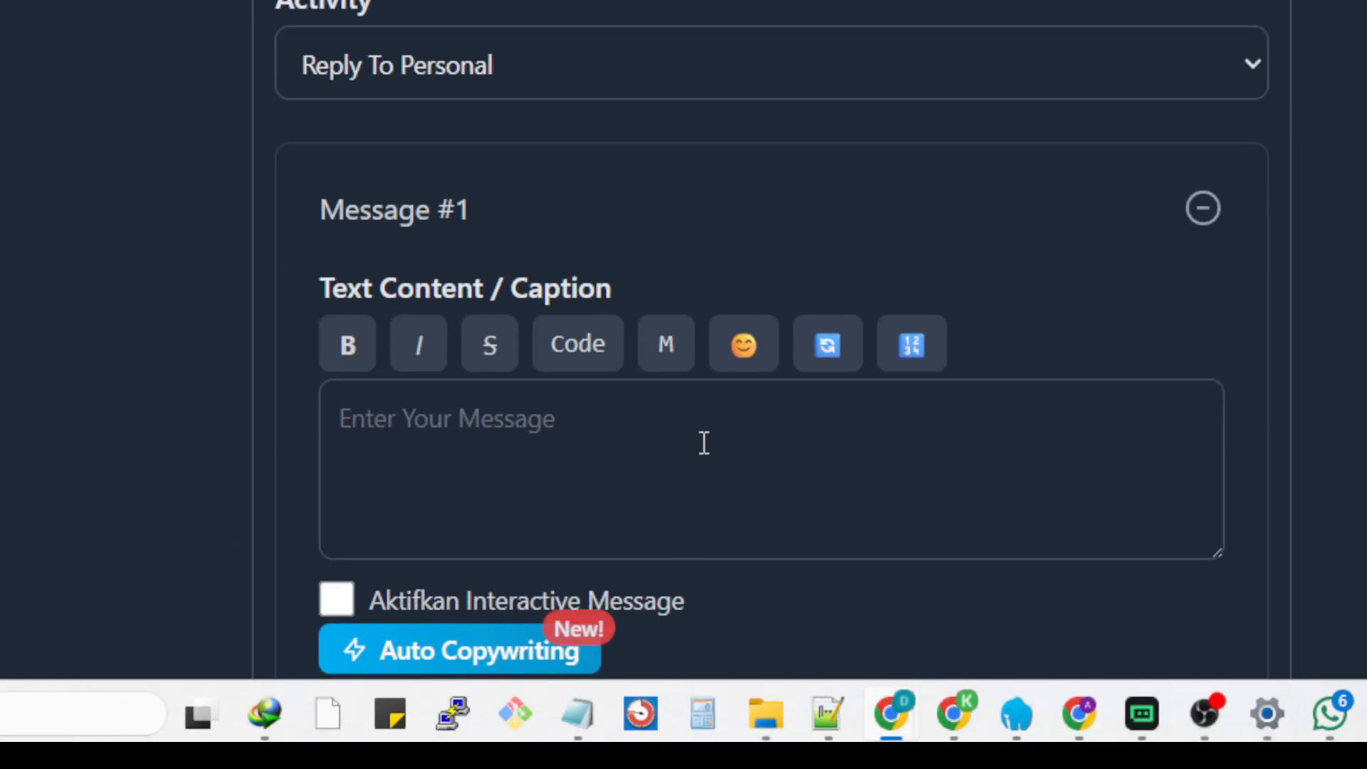
type("sUDAH")
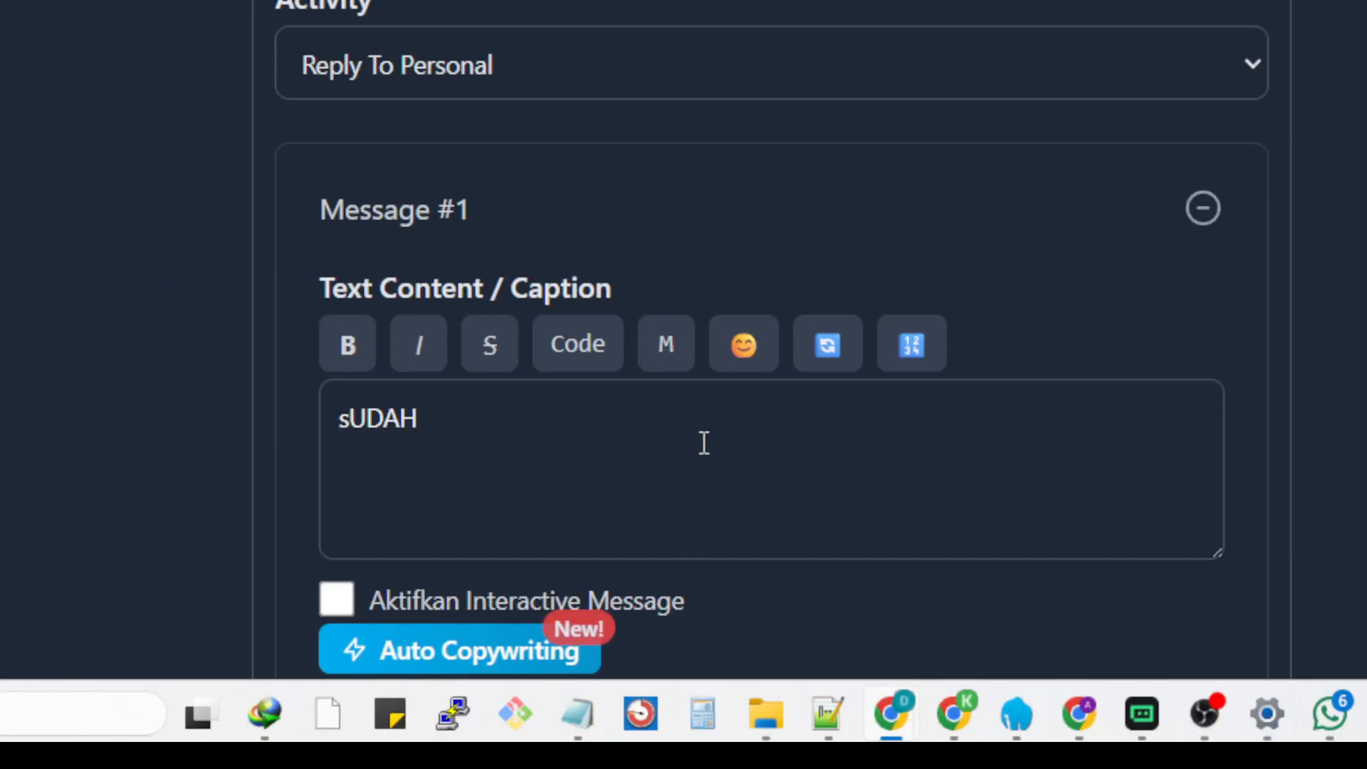
left_click_drag(702, 442, 337, 424)
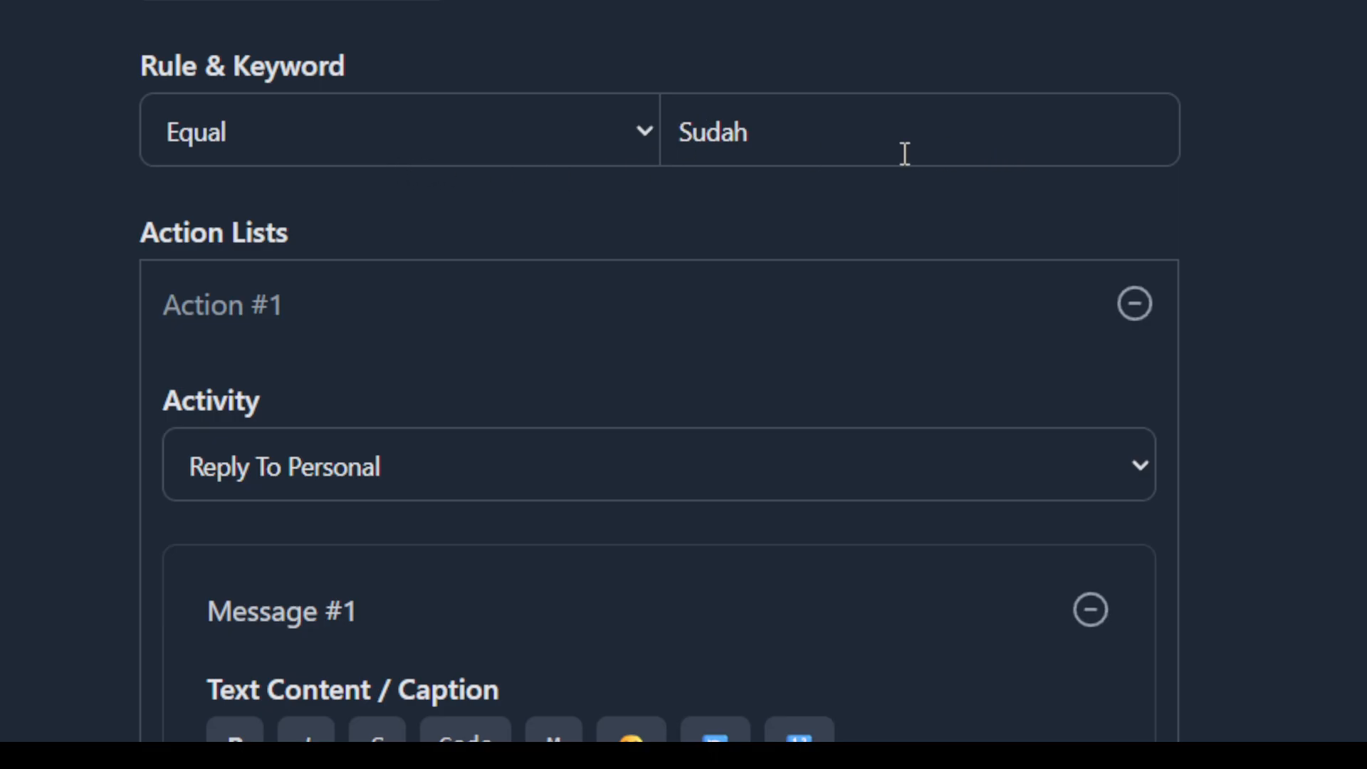
left_click(418, 562)
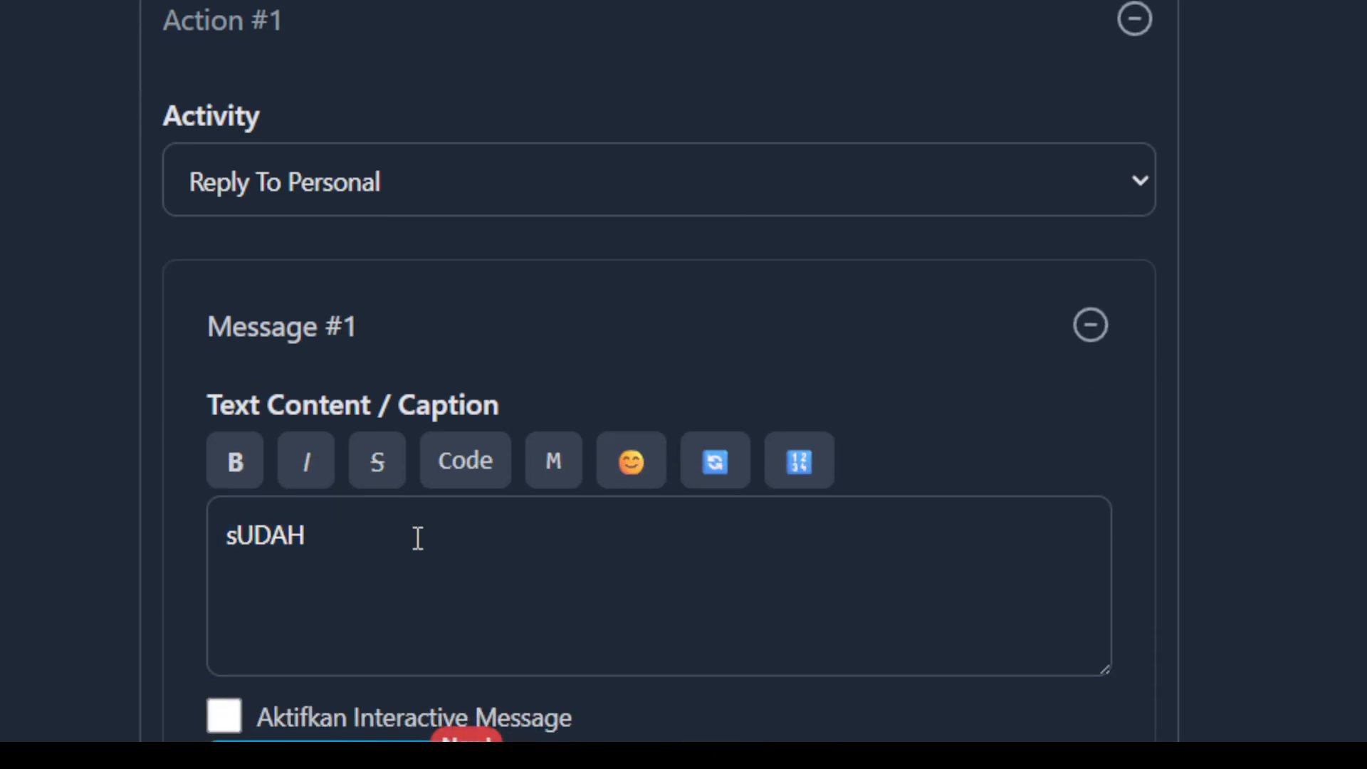
key("BackSpace")
key("BackSpace")
key("BackSpace")
key("BackSpace")
key("BackSpace")
type("Sudah TF")
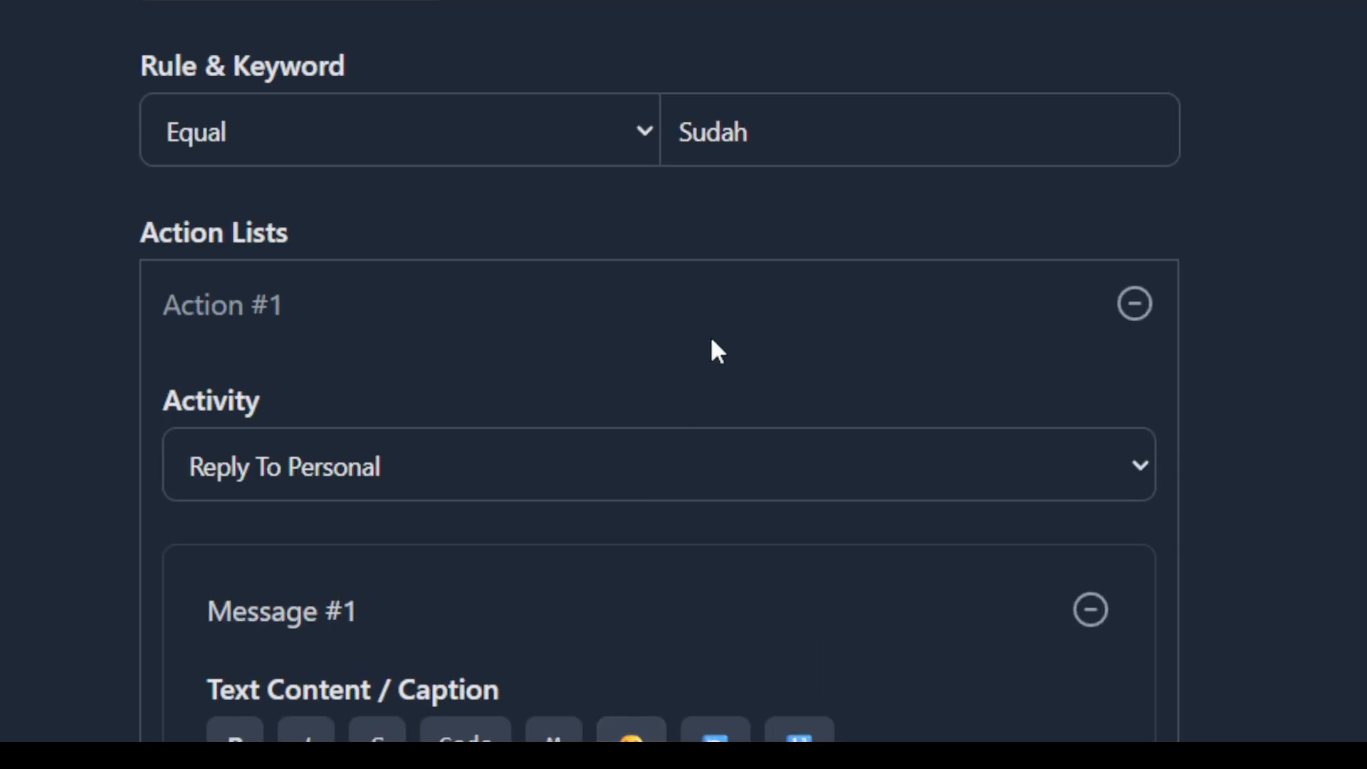
Compare the rule's keyword with the text content of Message #1.
left_click(842, 118)
double_click(663, 124)
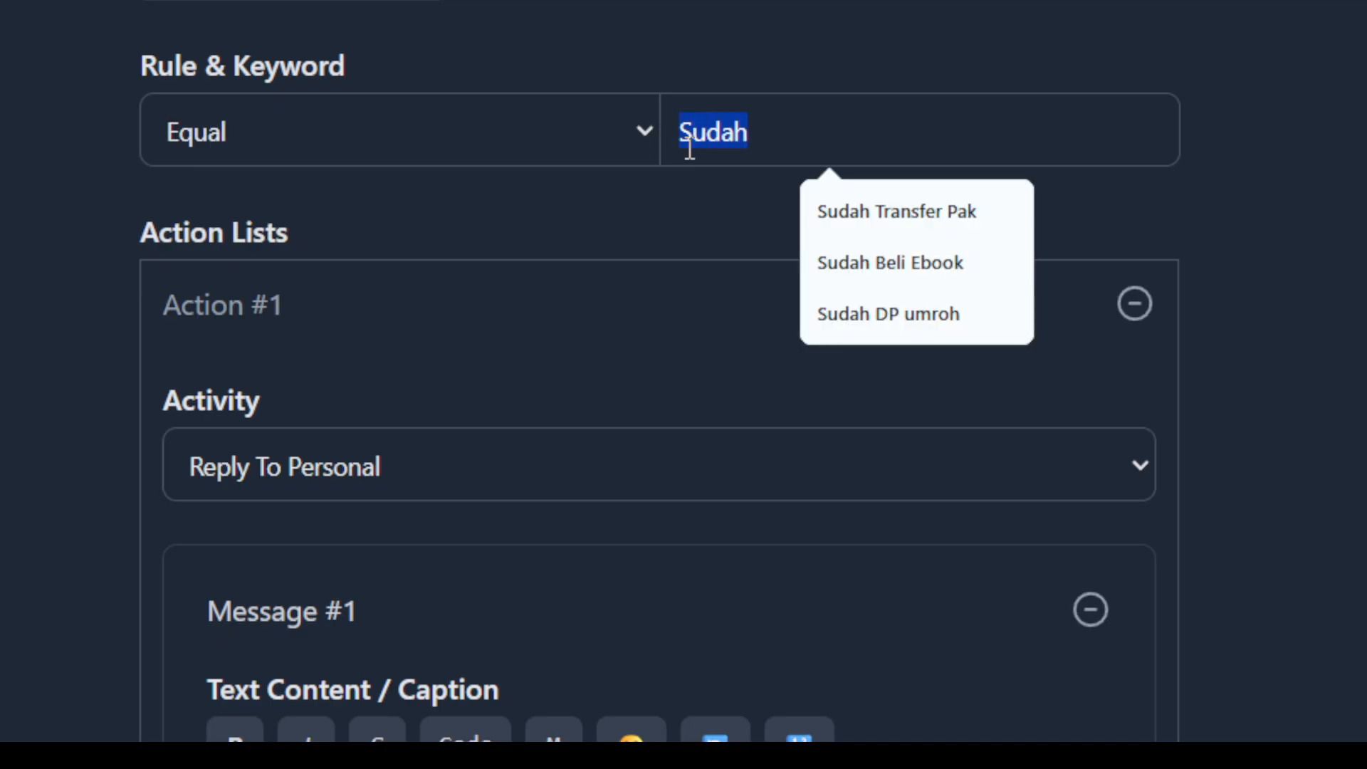
scroll(651, 245, "down", 3)
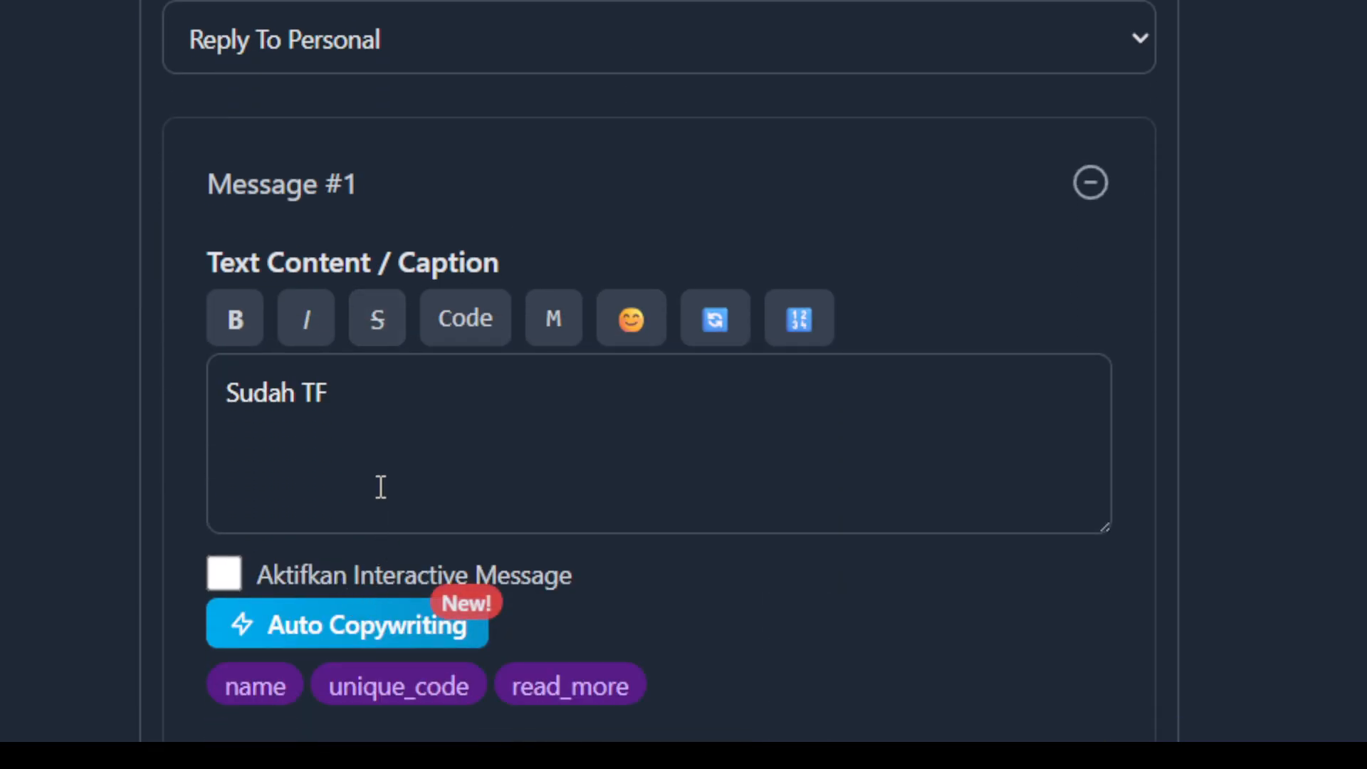
left_click_drag(416, 397, 231, 381)
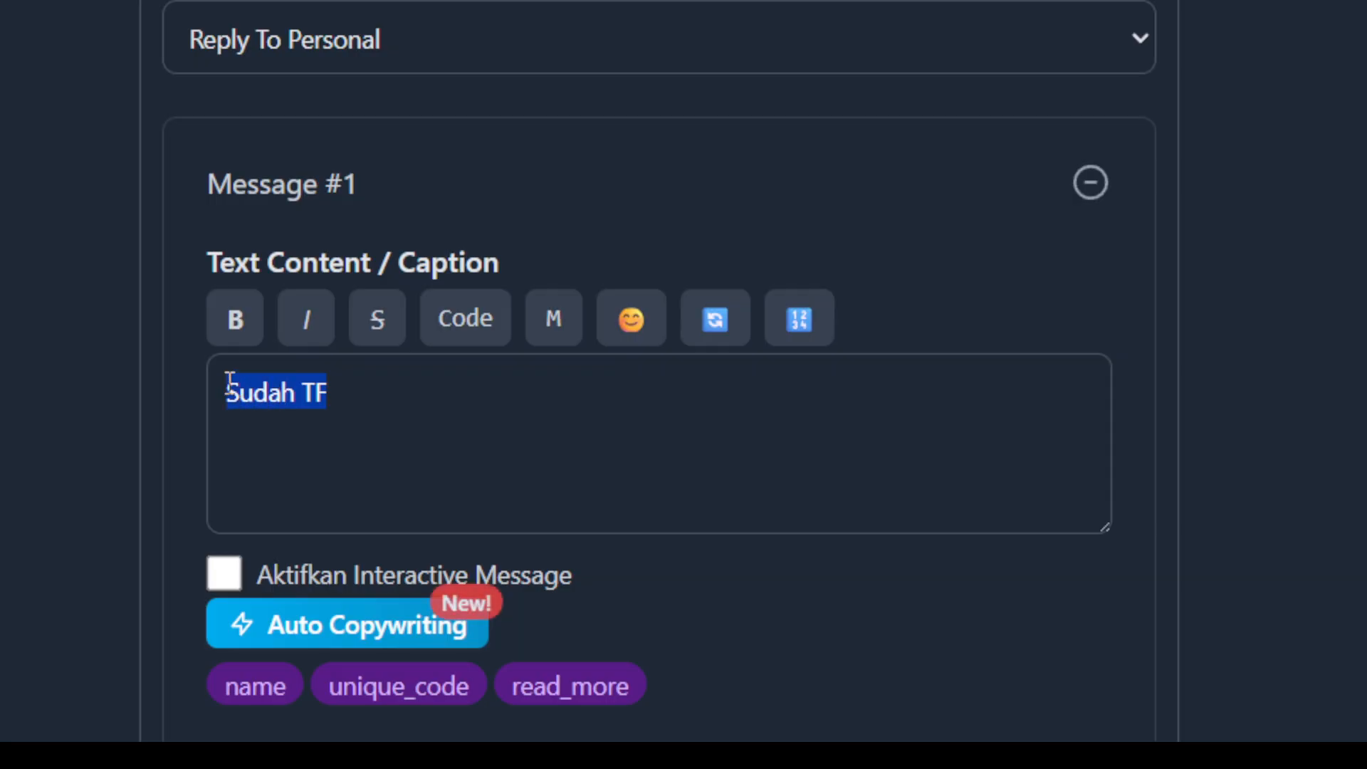
left_click(423, 399)
Clear the text content of Message #1.
left_click_drag(427, 394, 212, 394)
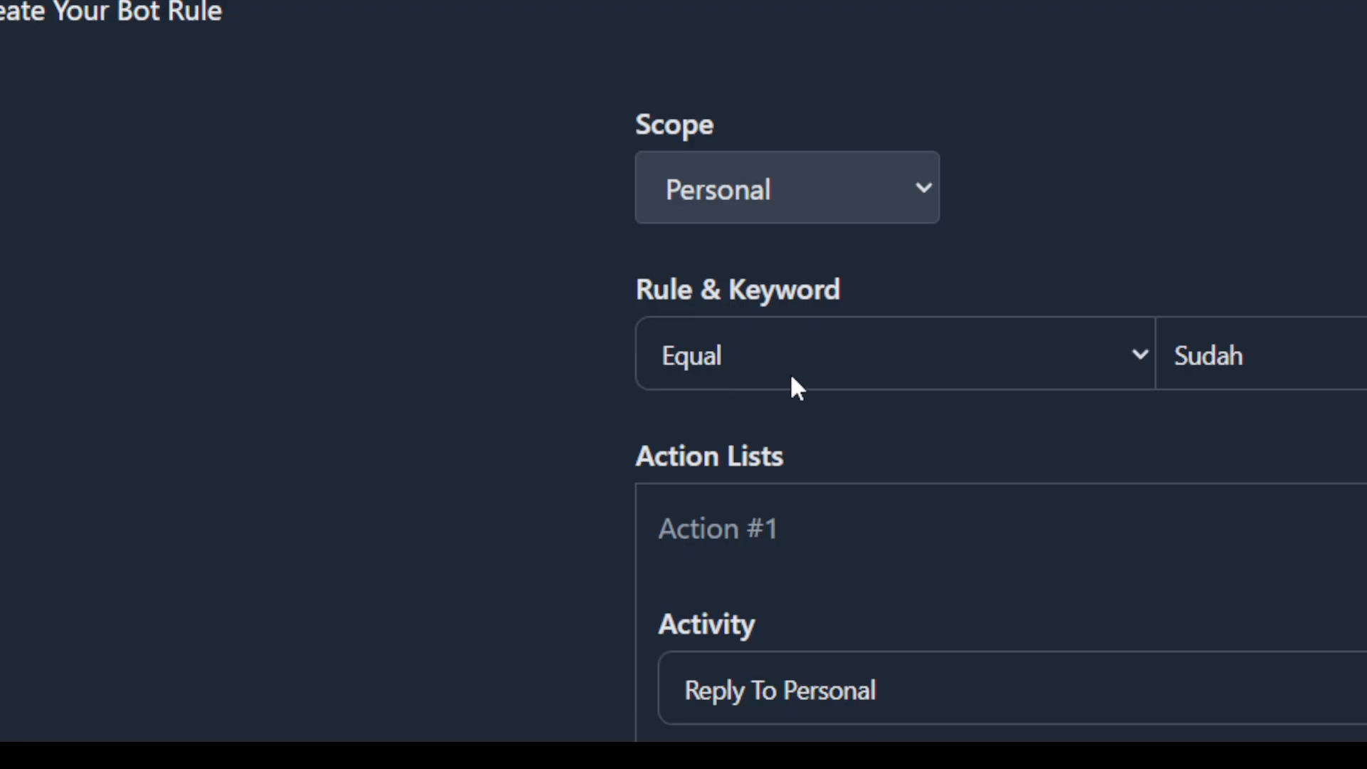
key("Print")
key("Escape")
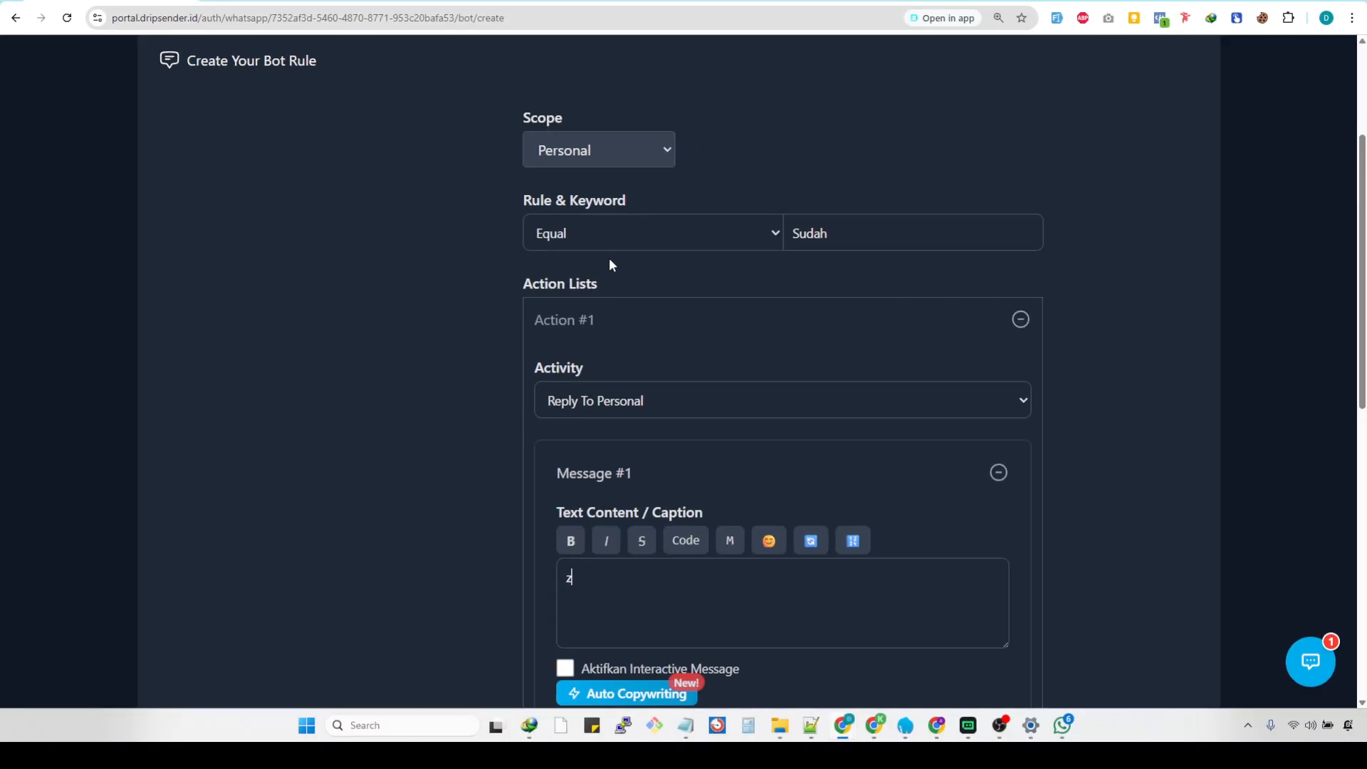
scroll(565, 581, "down", 2)
left_click(650, 466)
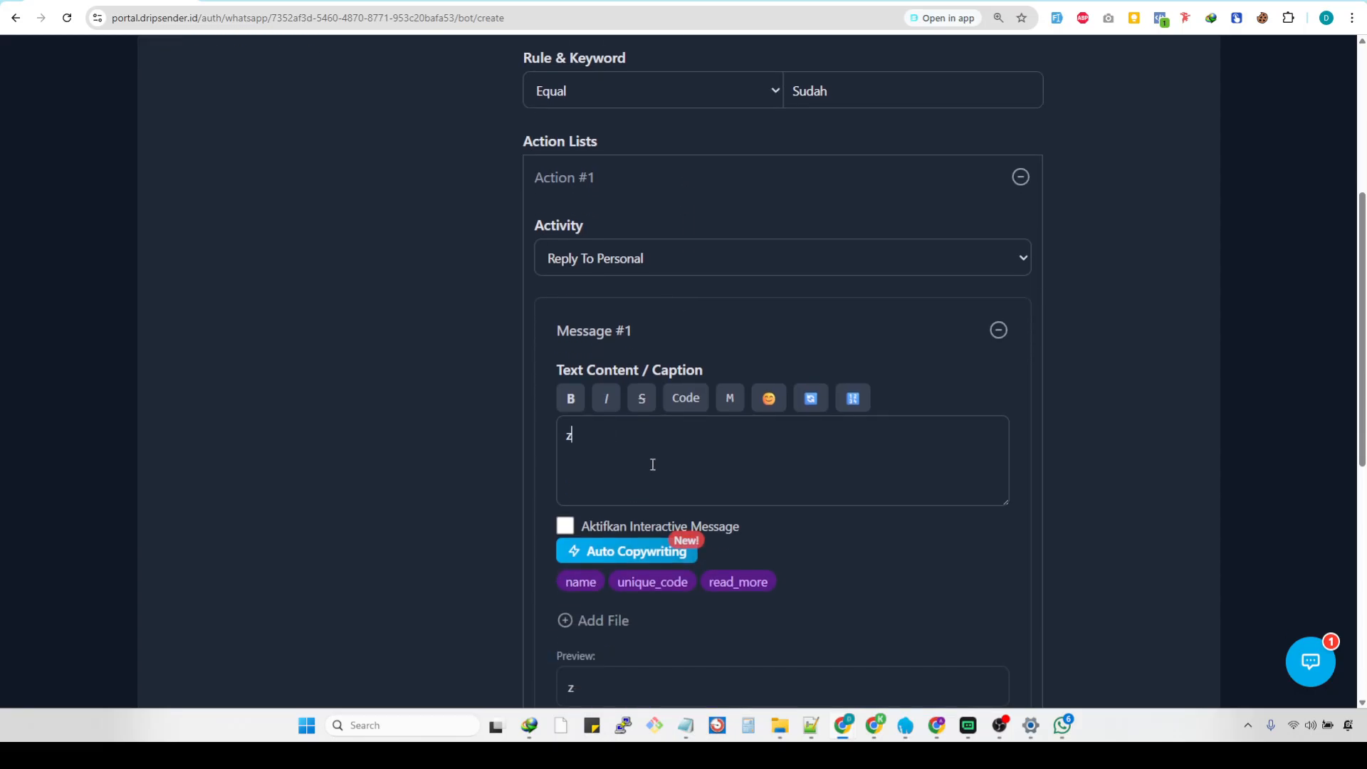
key("BackSpace")
Highlight the rule's keyword to examine its exact spelling and capitalisation.
scroll(840, 250, "up", 3)
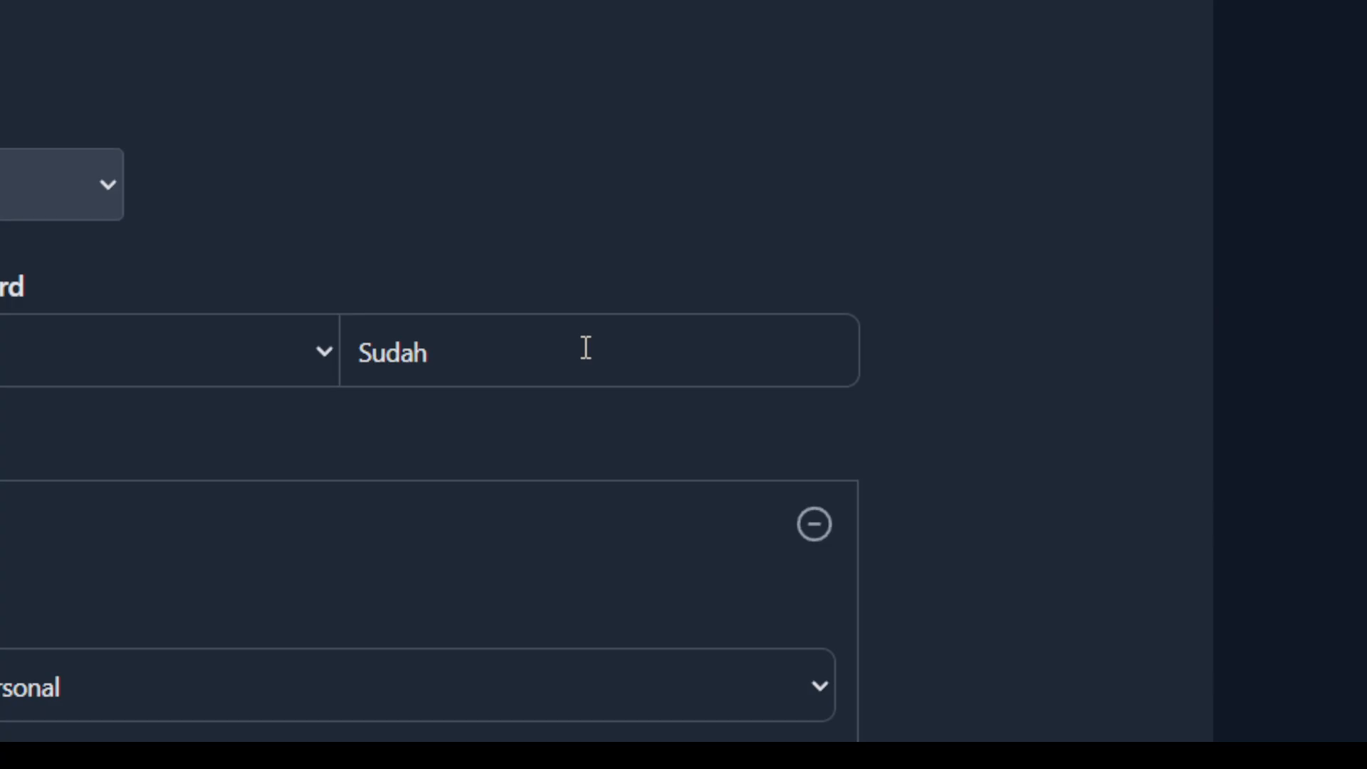
left_click(359, 351)
left_click(319, 437)
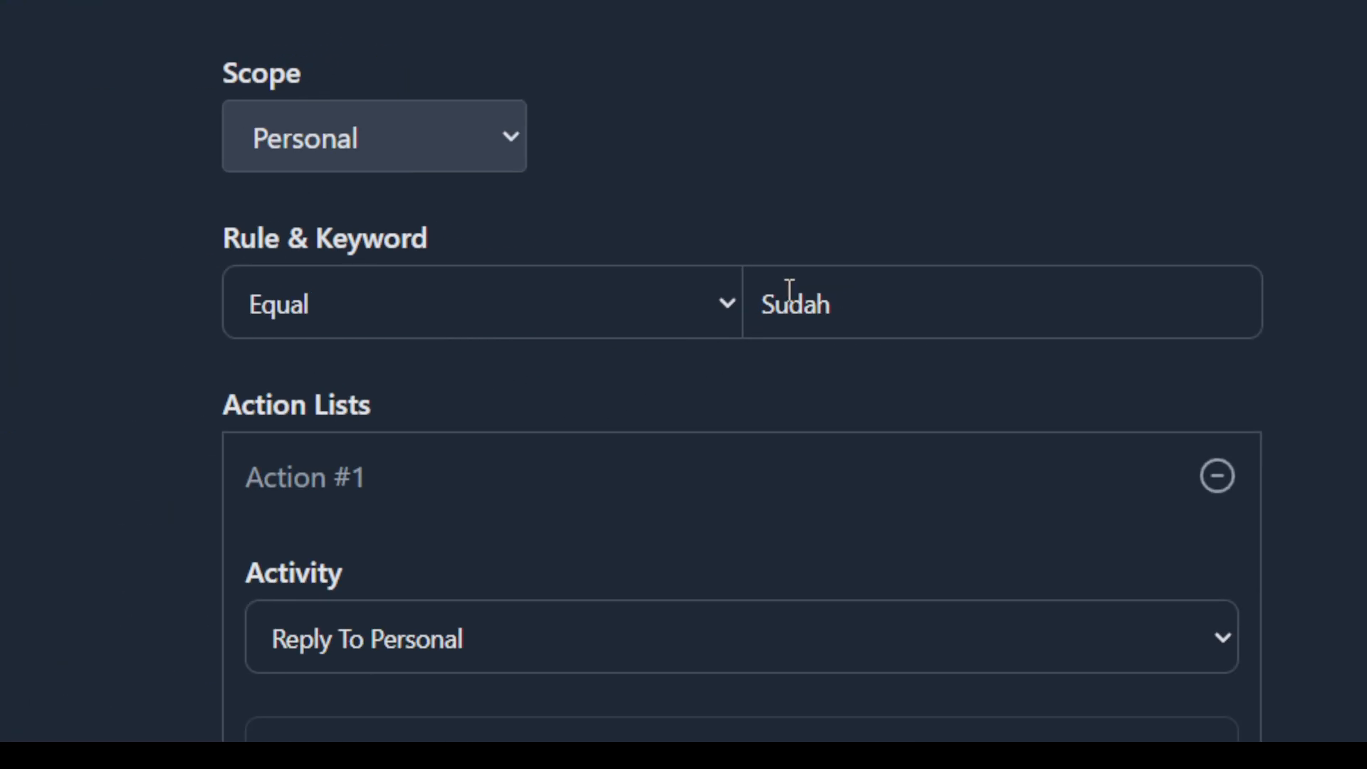
left_click(768, 303)
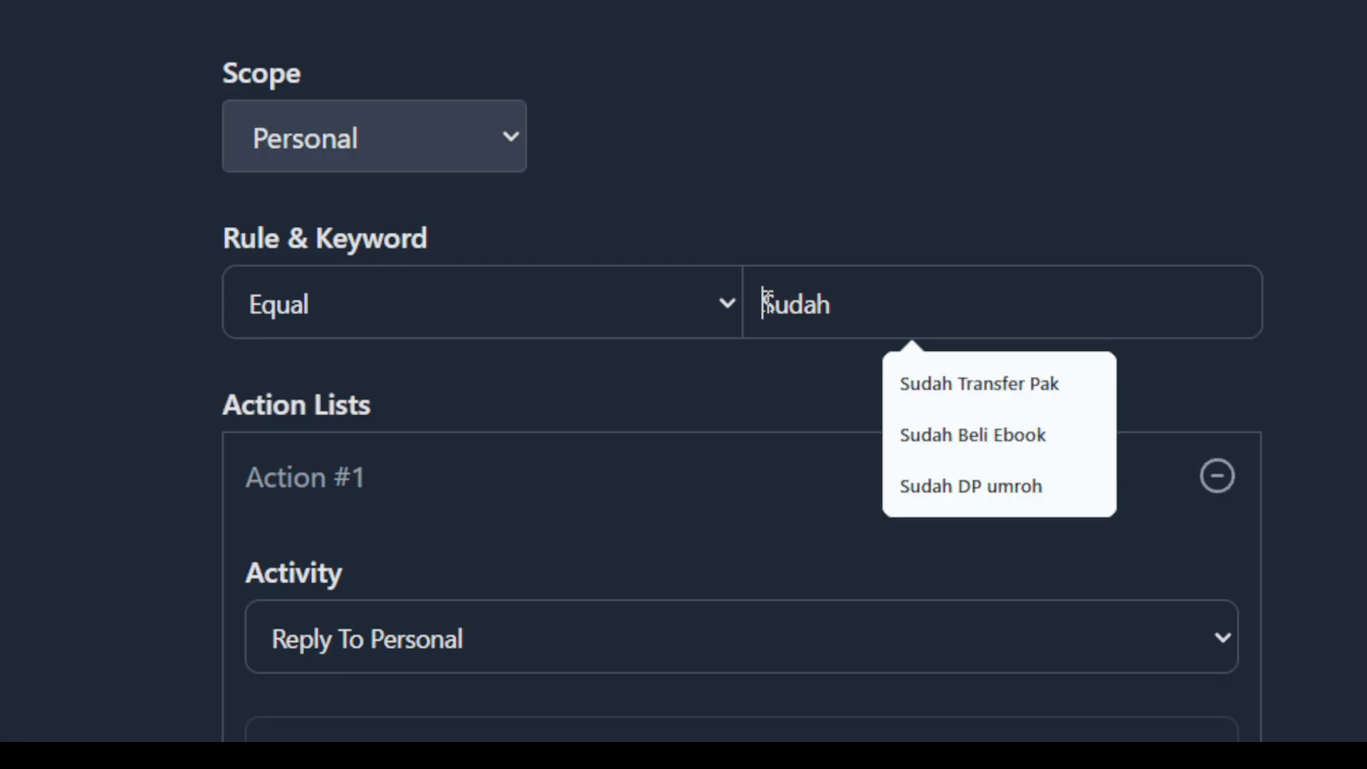
left_click_drag(766, 302, 821, 326)
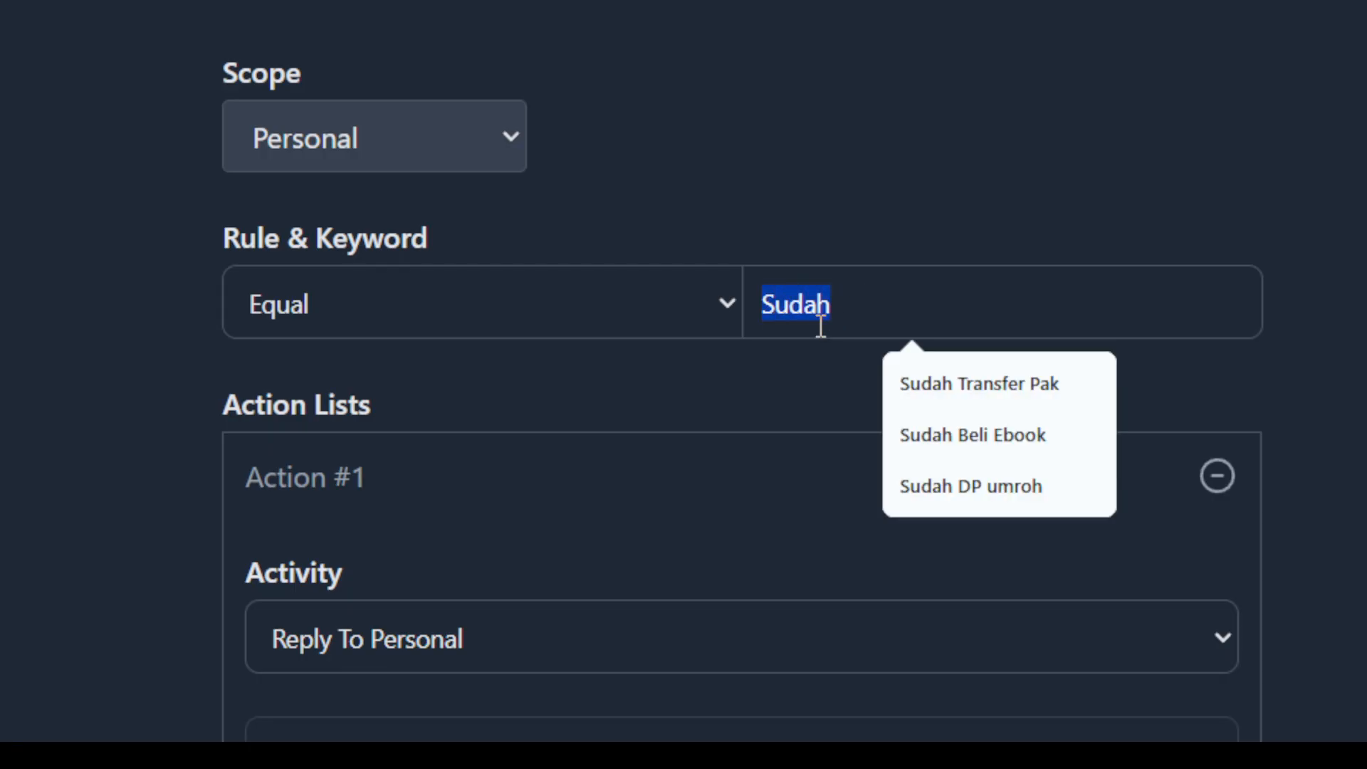
Highlight the rule's keyword once more to check its exact capitalisation under the Equal matching type.
left_click(753, 363)
scroll(864, 302, "down", 2)
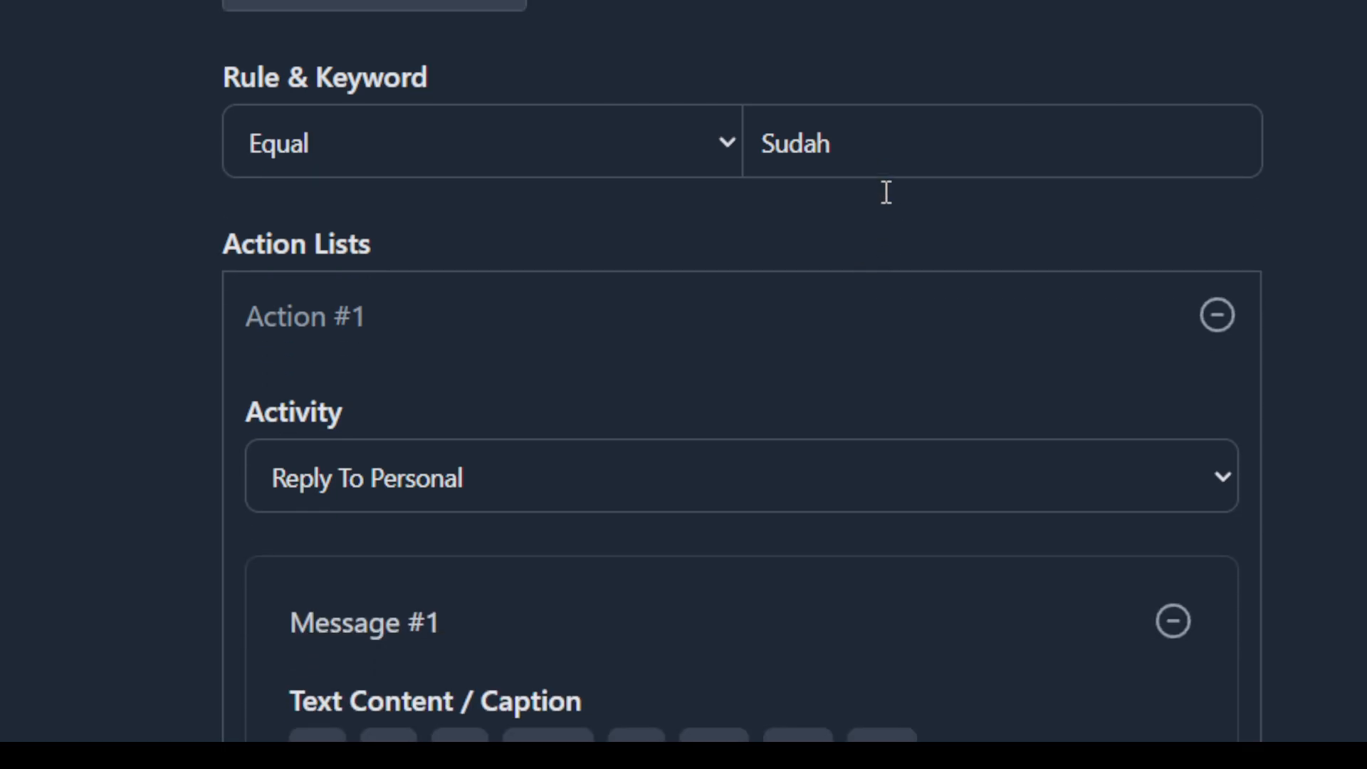
double_click(868, 142)
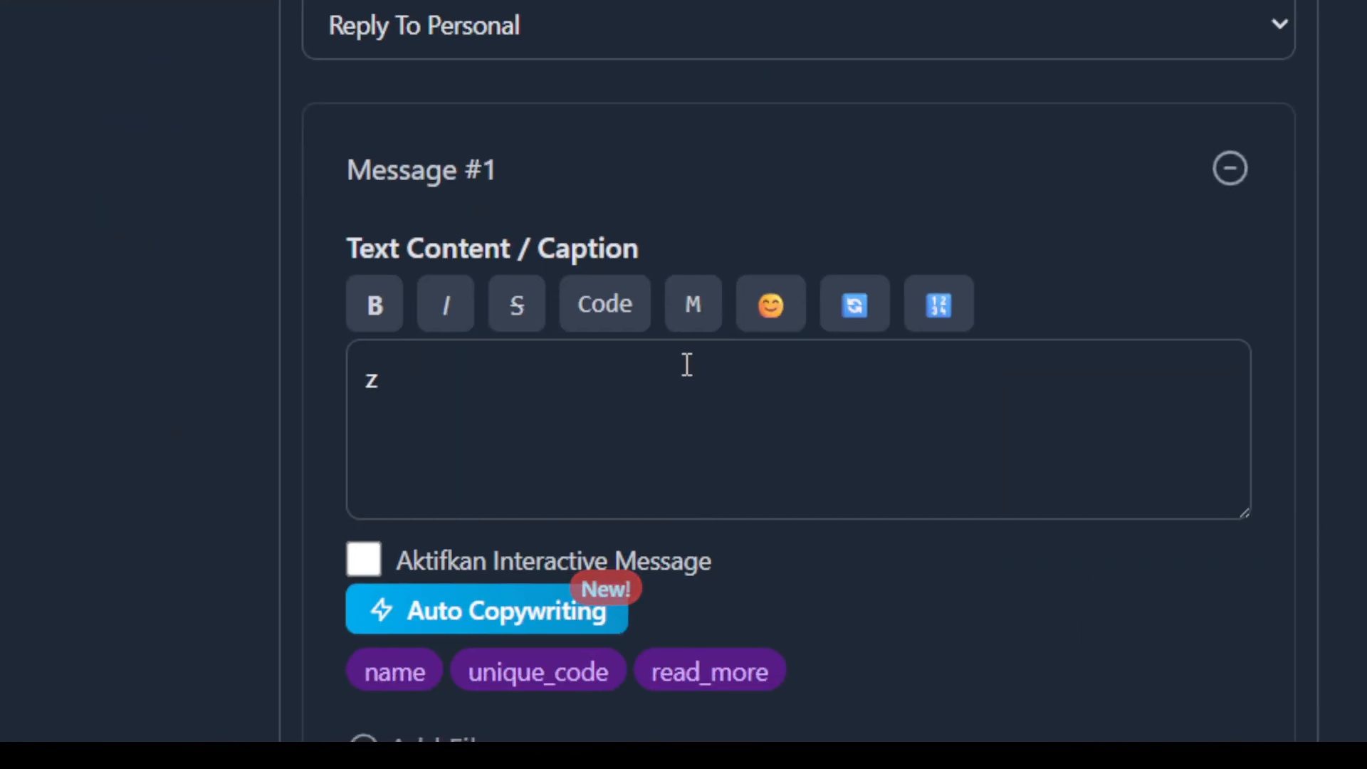
Try out "Sudah", "sudah" and "SUDAH" on separate lines of Message #1's text, and clear them.
double_click(687, 364)
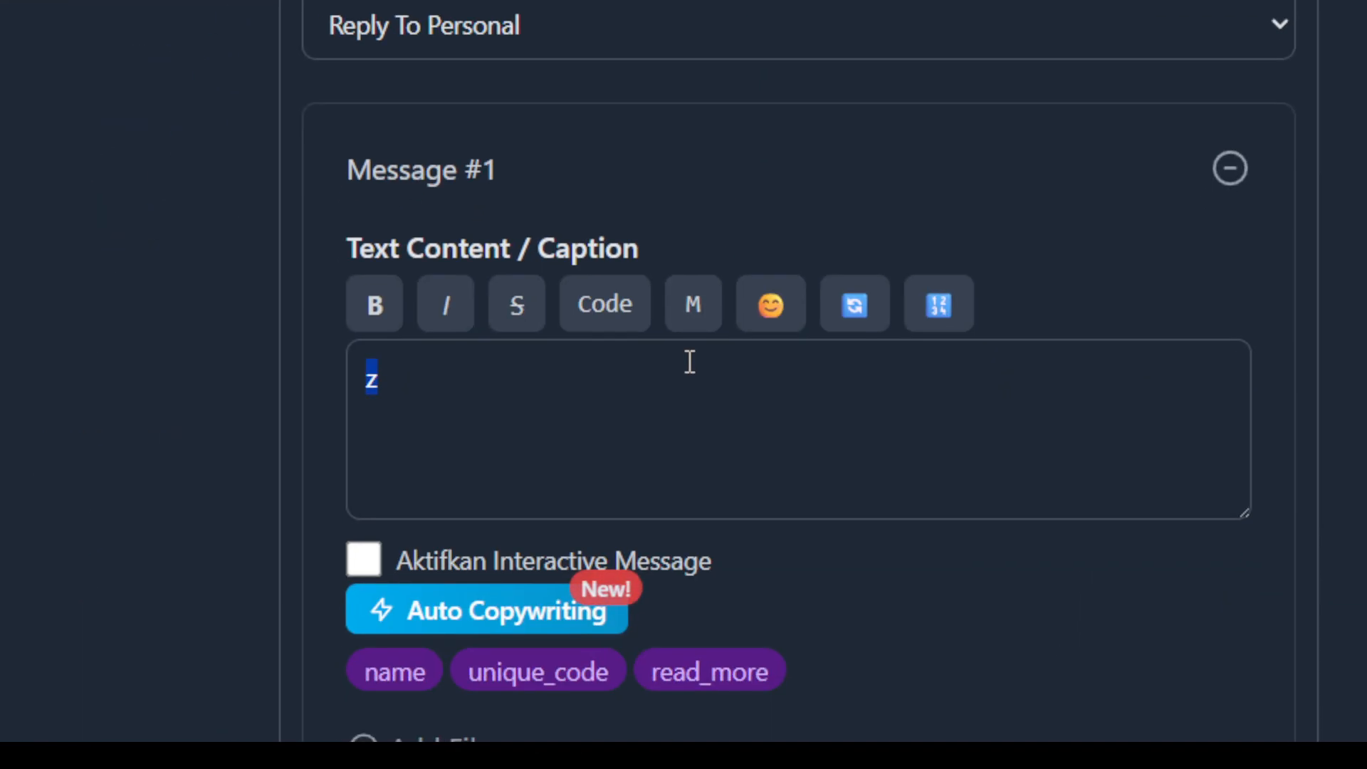
type("v")
key("BackSpace")
type("Sudah")
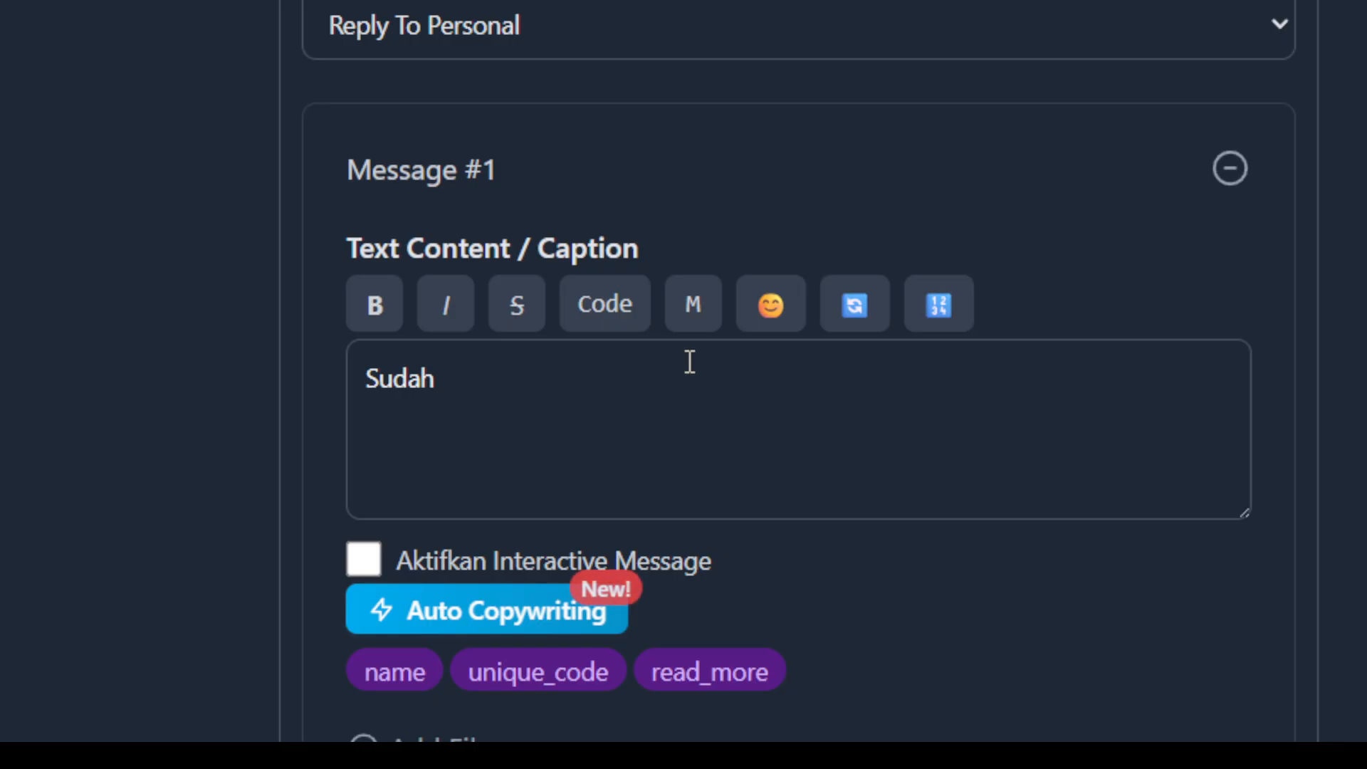
type("sudah")
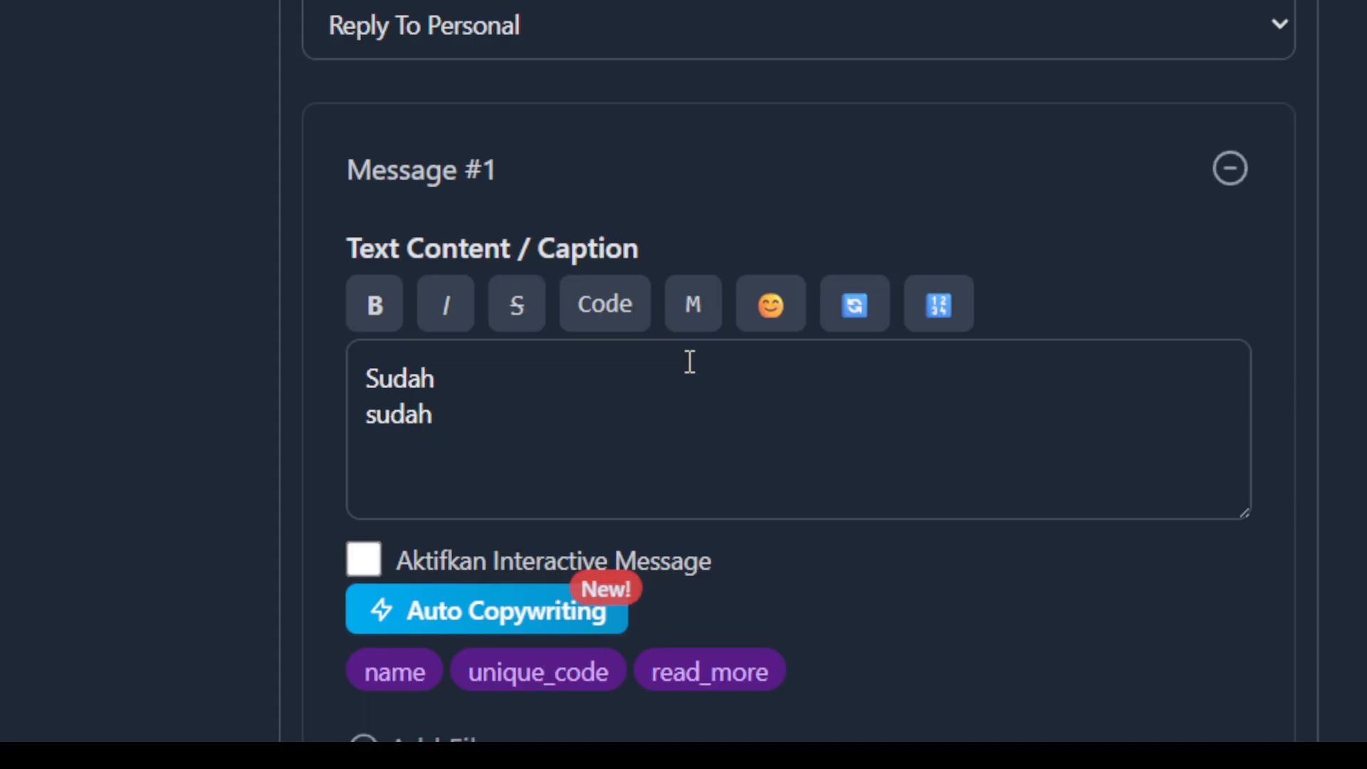
key("Return")
type("SUDAH")
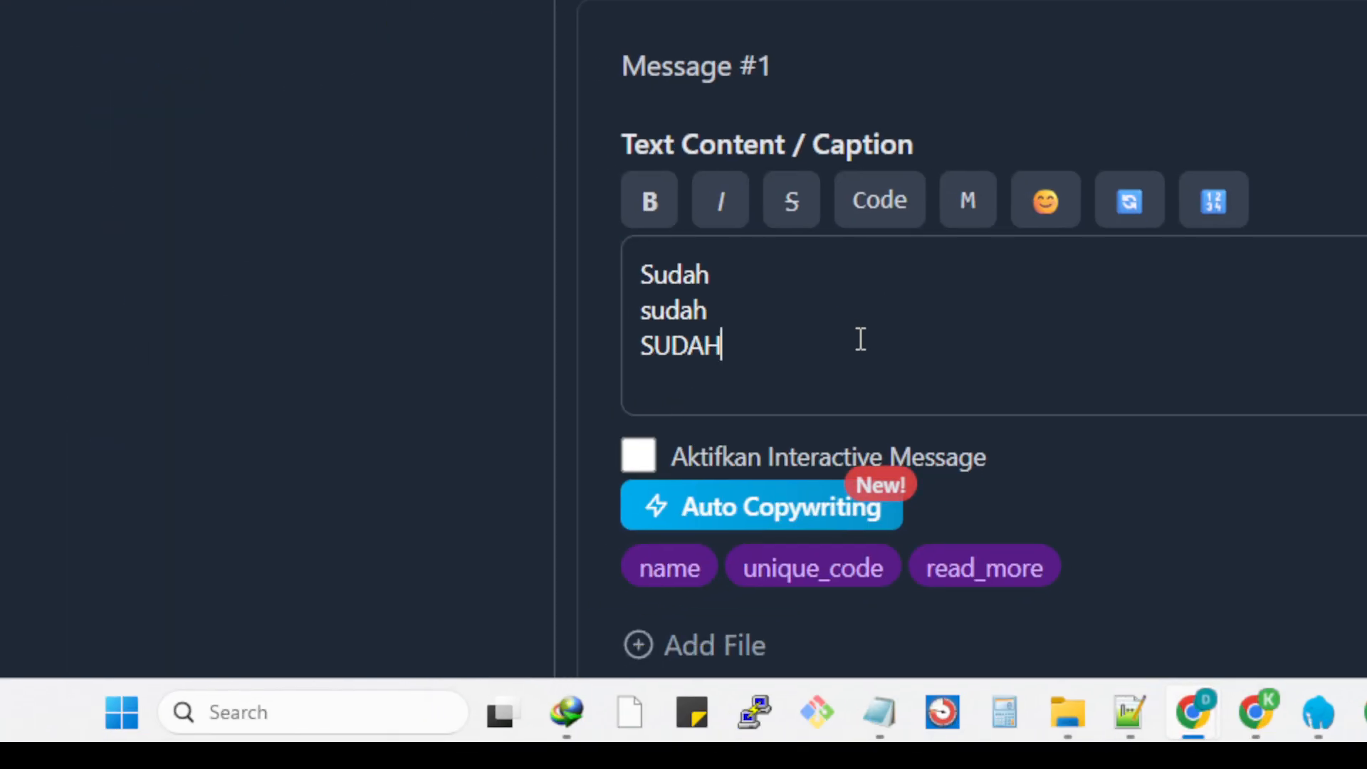
left_click_drag(753, 342, 626, 281)
key("BackSpace")
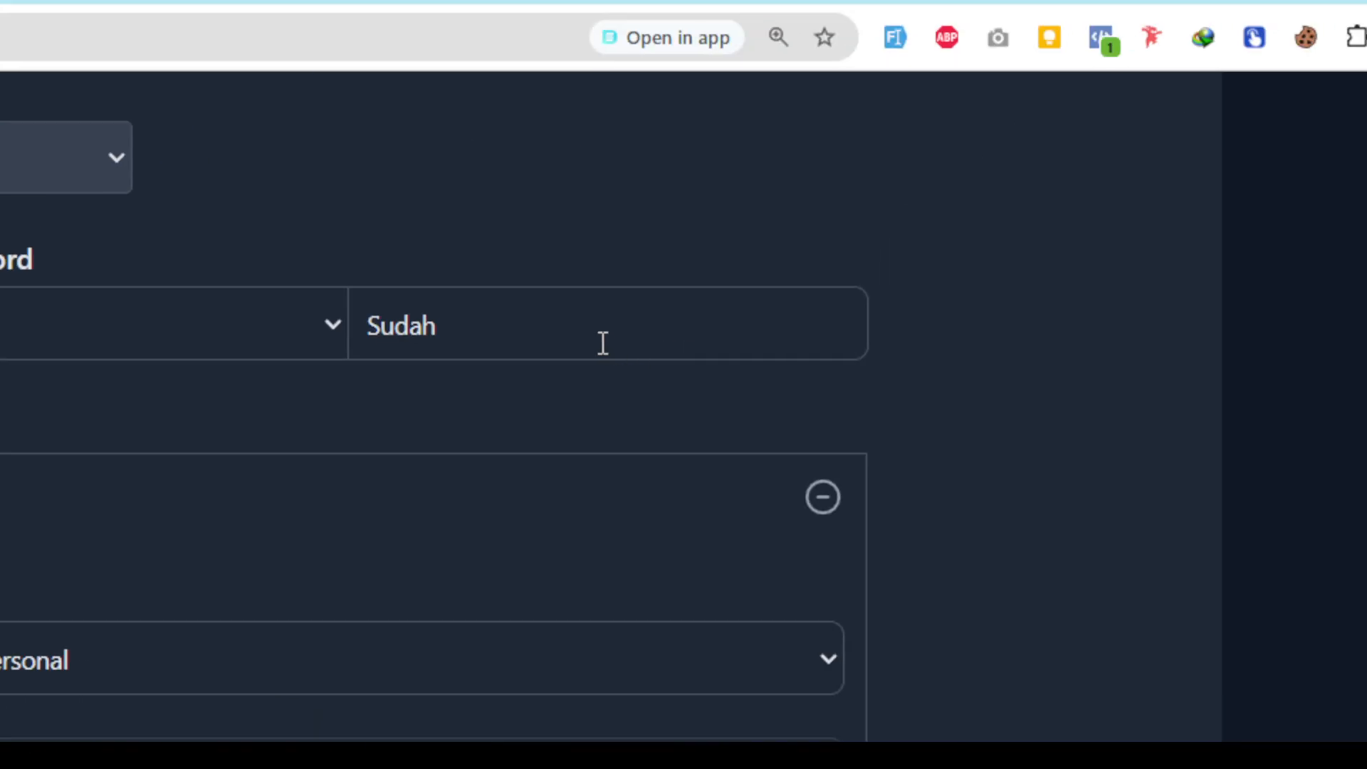
Expand the rule's keyword to the three capitalisation variants "{Sudah|SUDAH|sudah}".
left_click(367, 329)
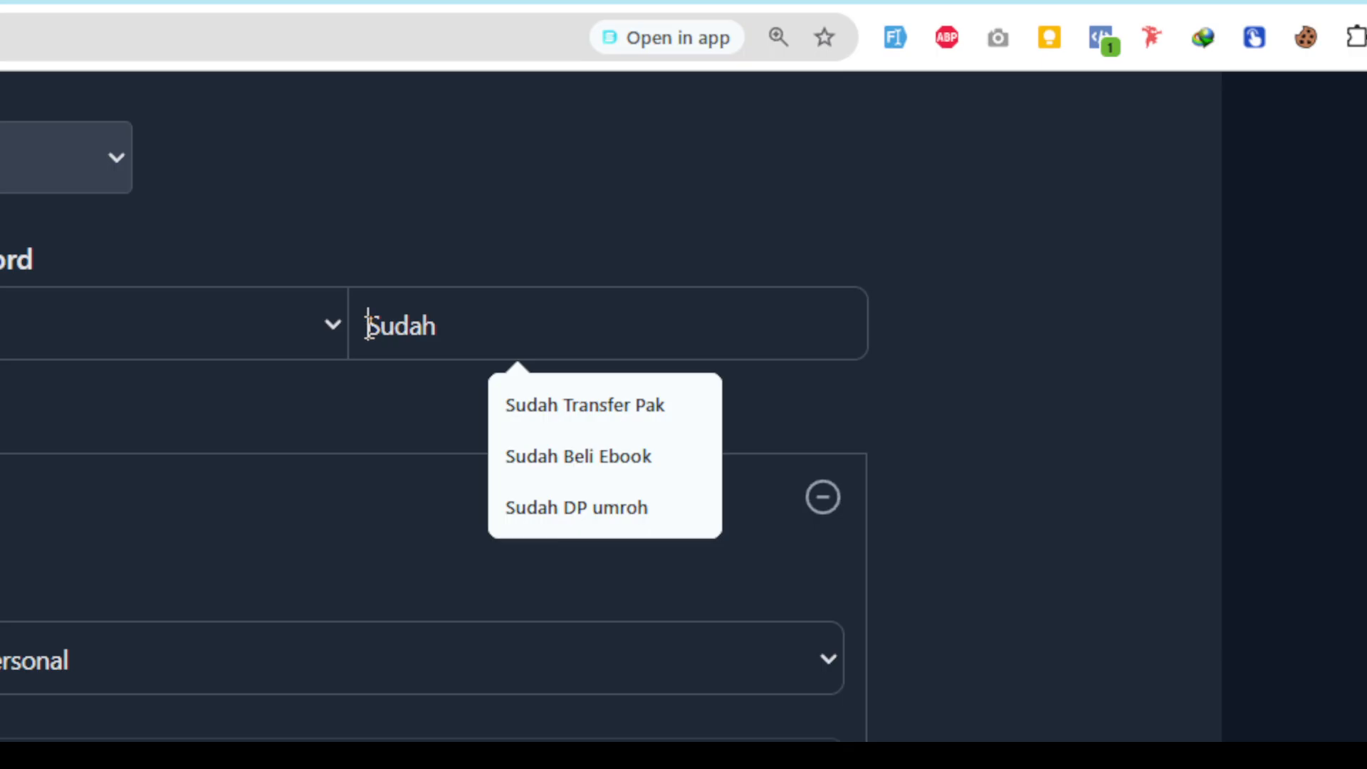
type("[")
left_click(534, 321)
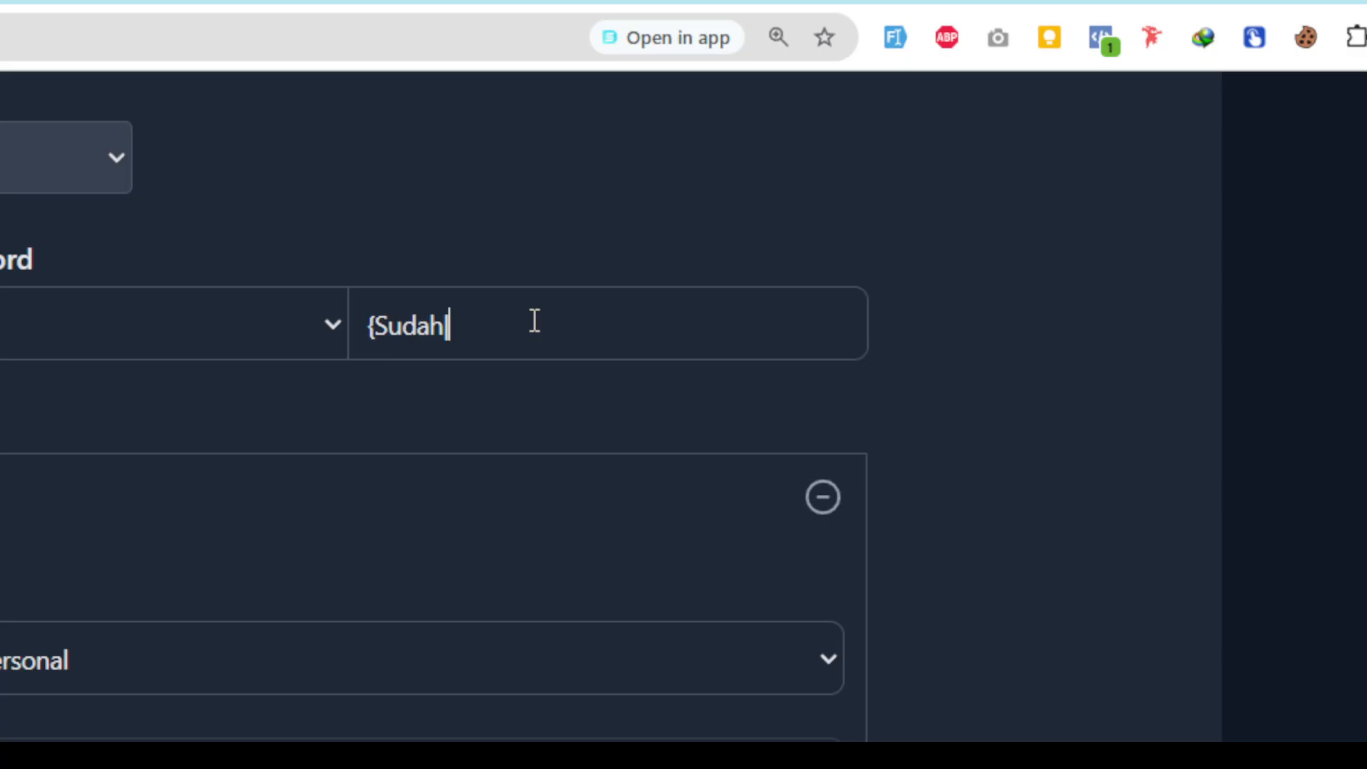
type("|SUDAH}")
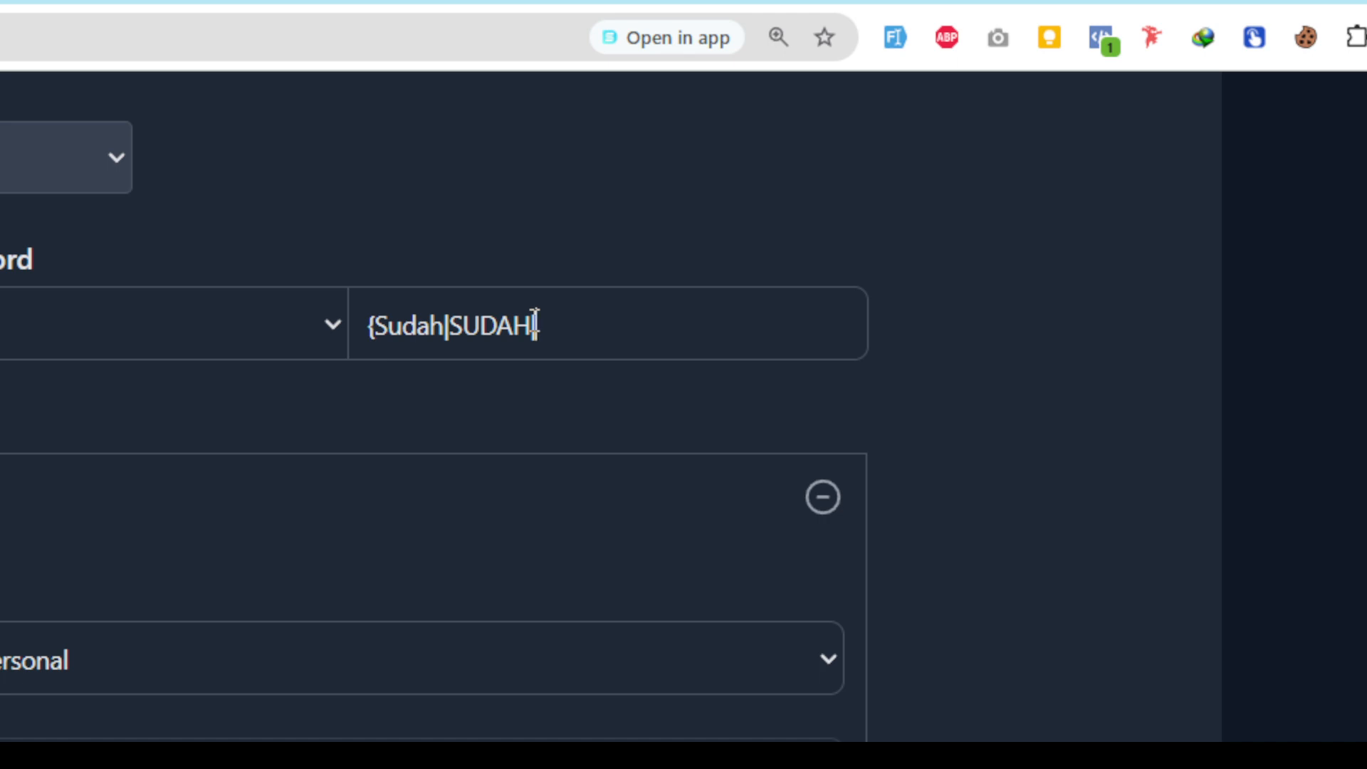
type("S")
key("BackSpace")
type("sudah}")
Highlight the whole keyword pattern and its individual variants to examine how the braces and vertical bars combine them.
left_click(565, 318)
left_click_drag(373, 324, 437, 306)
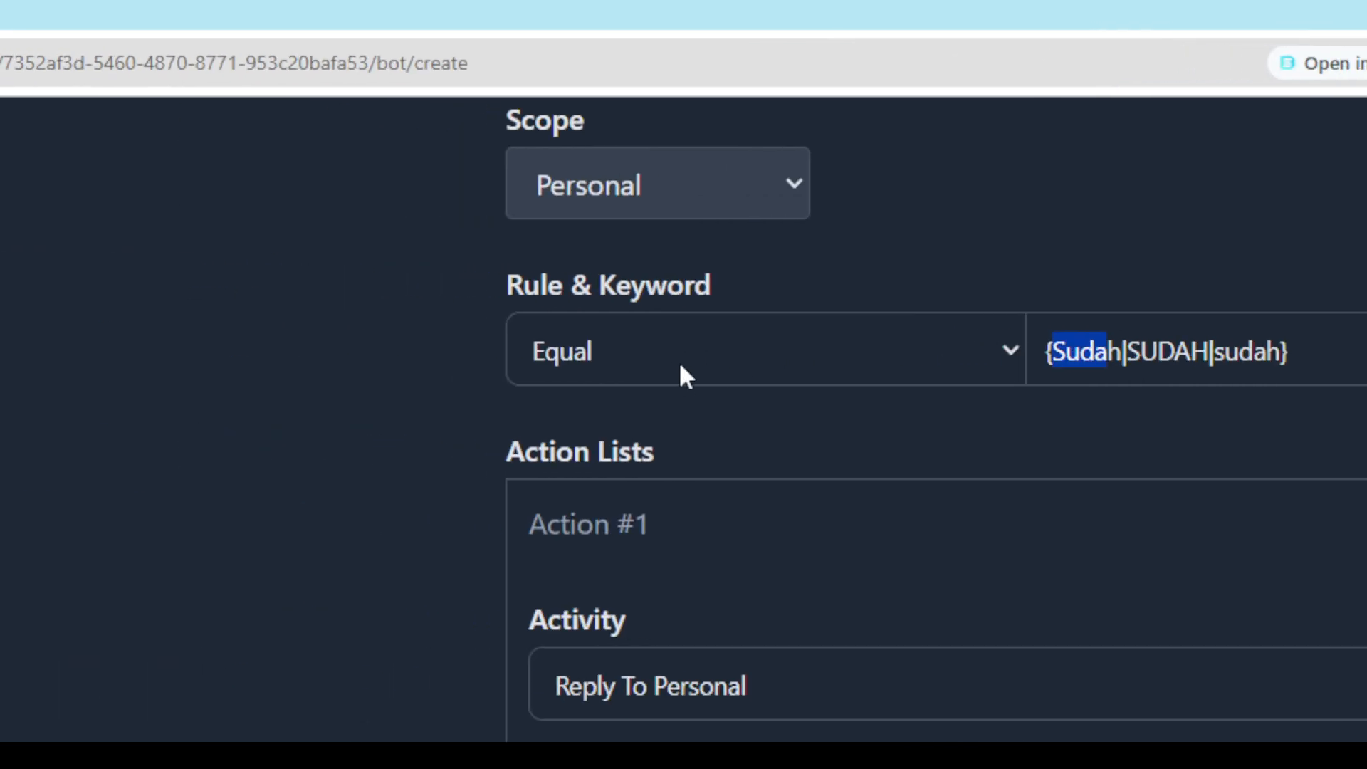
left_click(1089, 351)
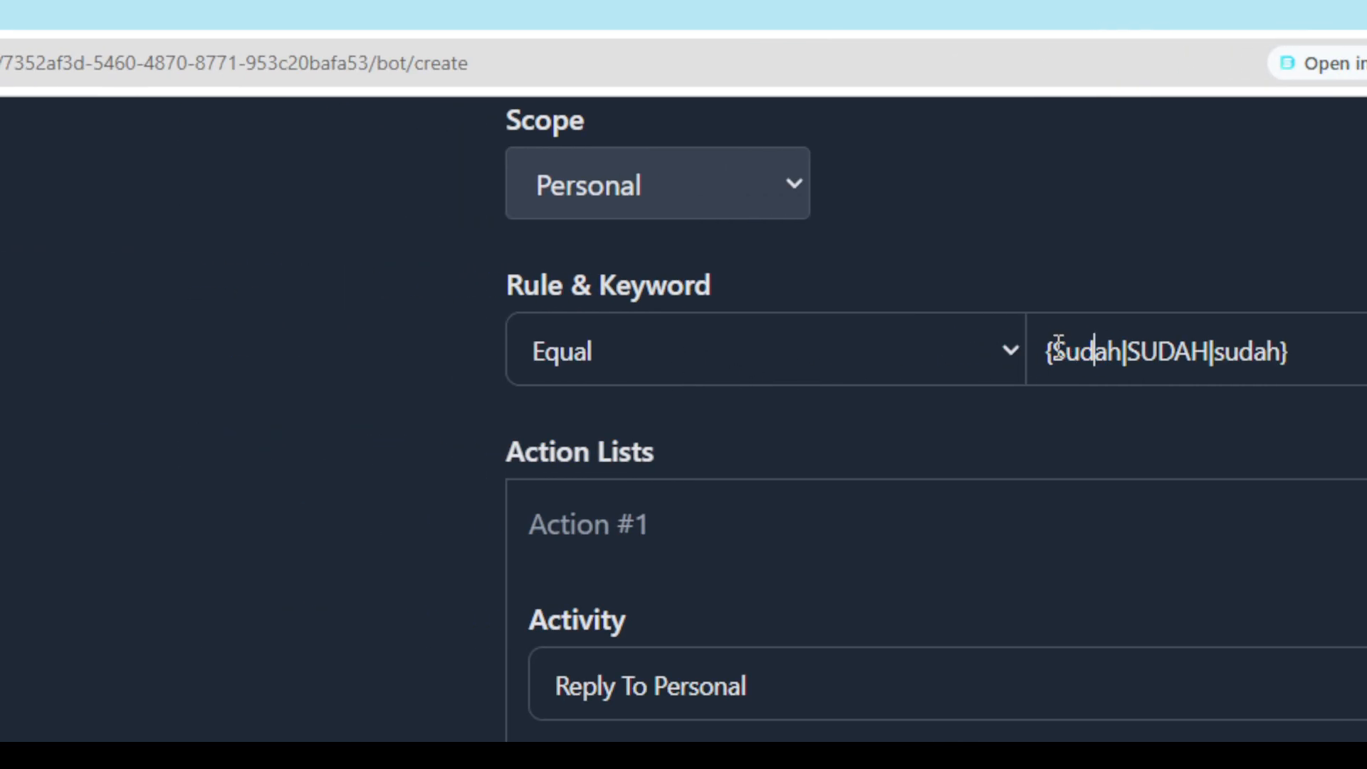
left_click_drag(1042, 351, 1316, 349)
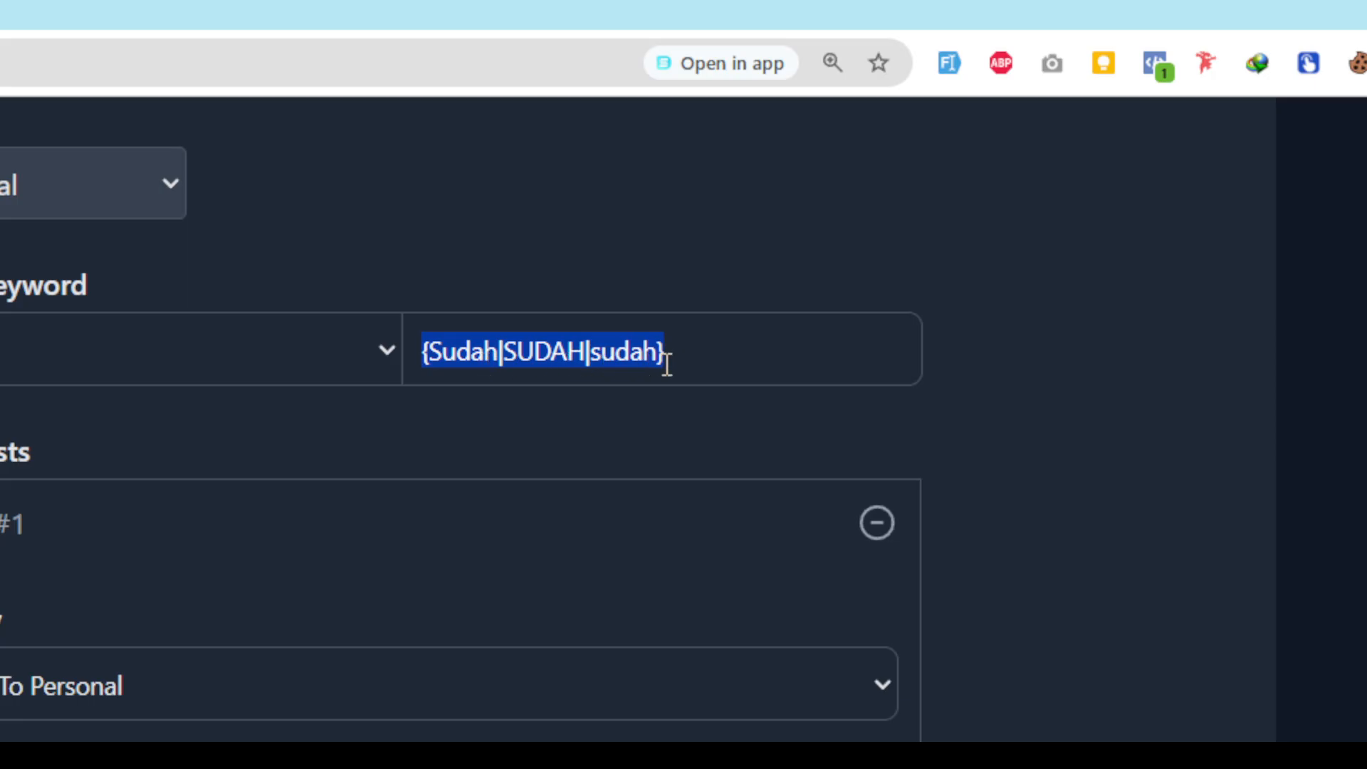
left_click(447, 349)
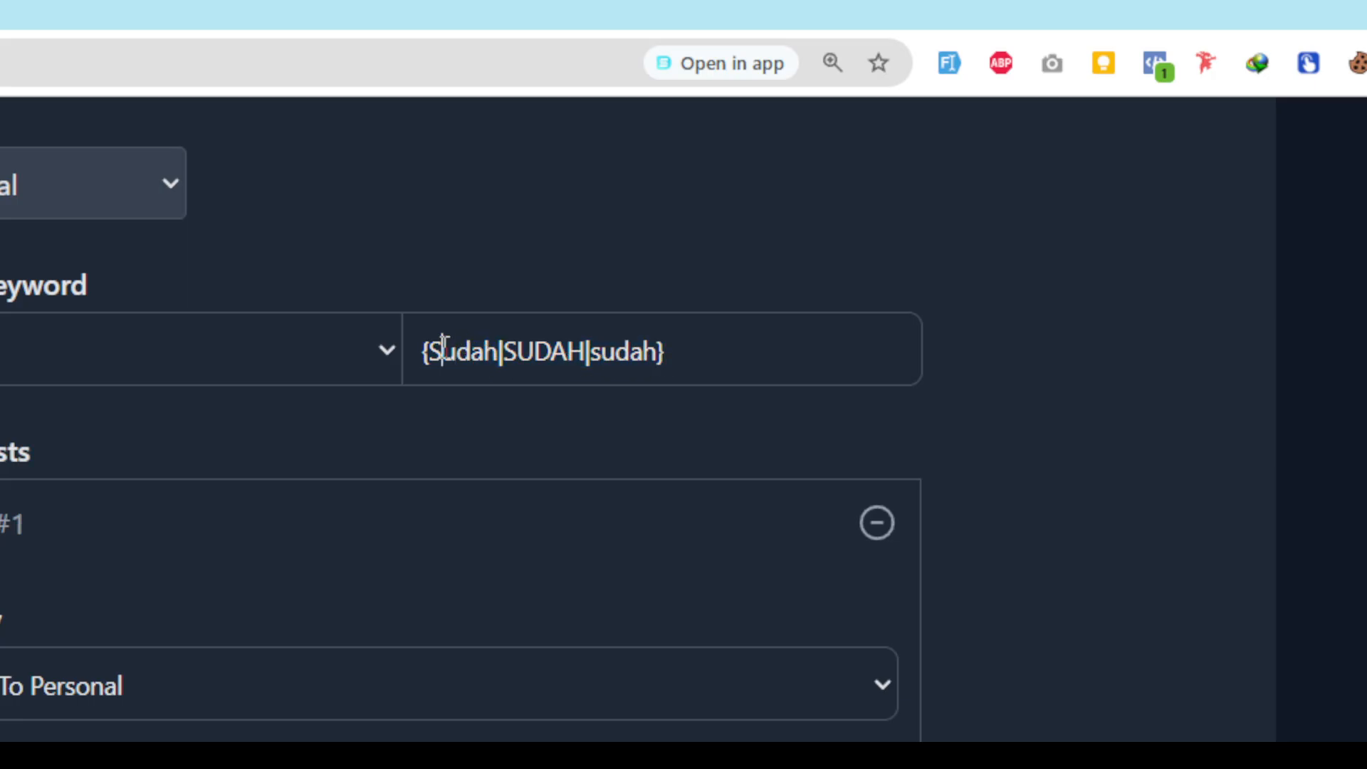
double_click(446, 349)
left_click(536, 349)
double_click(538, 349)
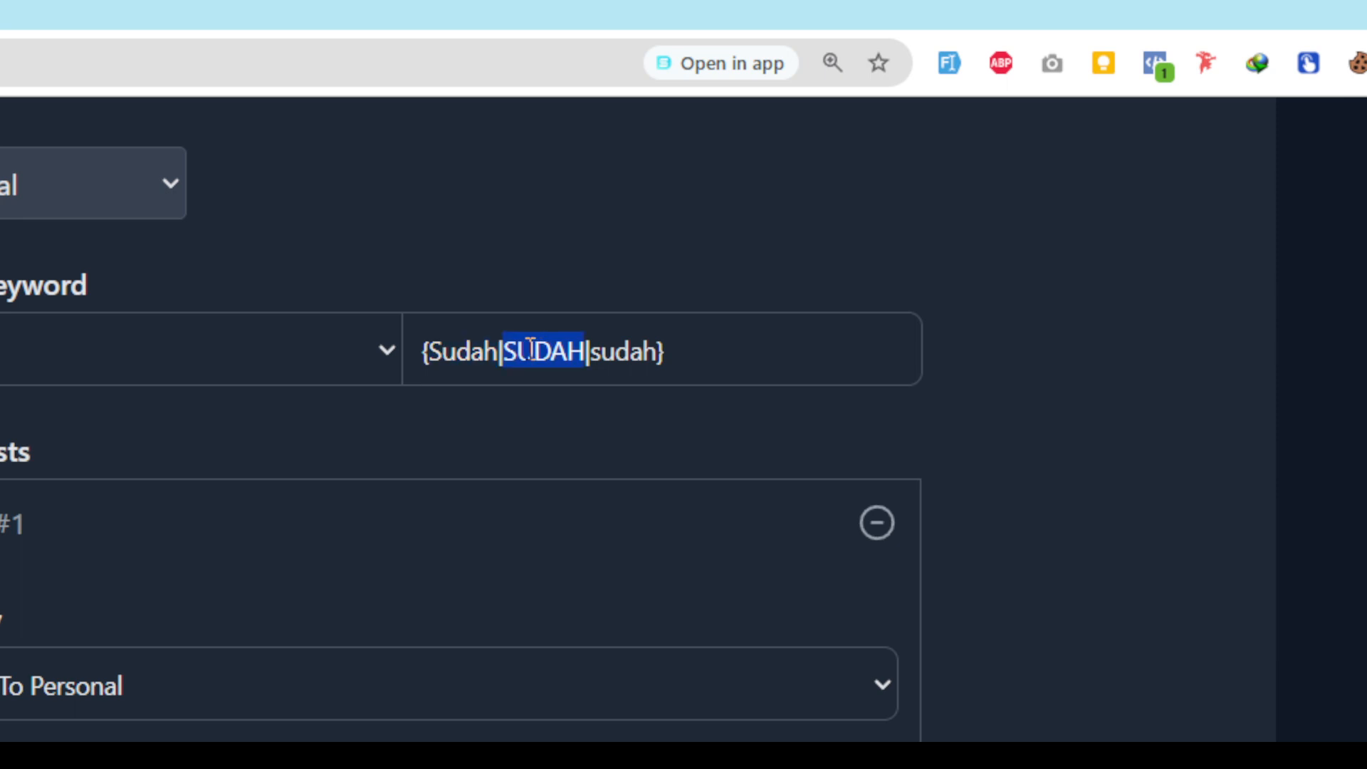
double_click(619, 349)
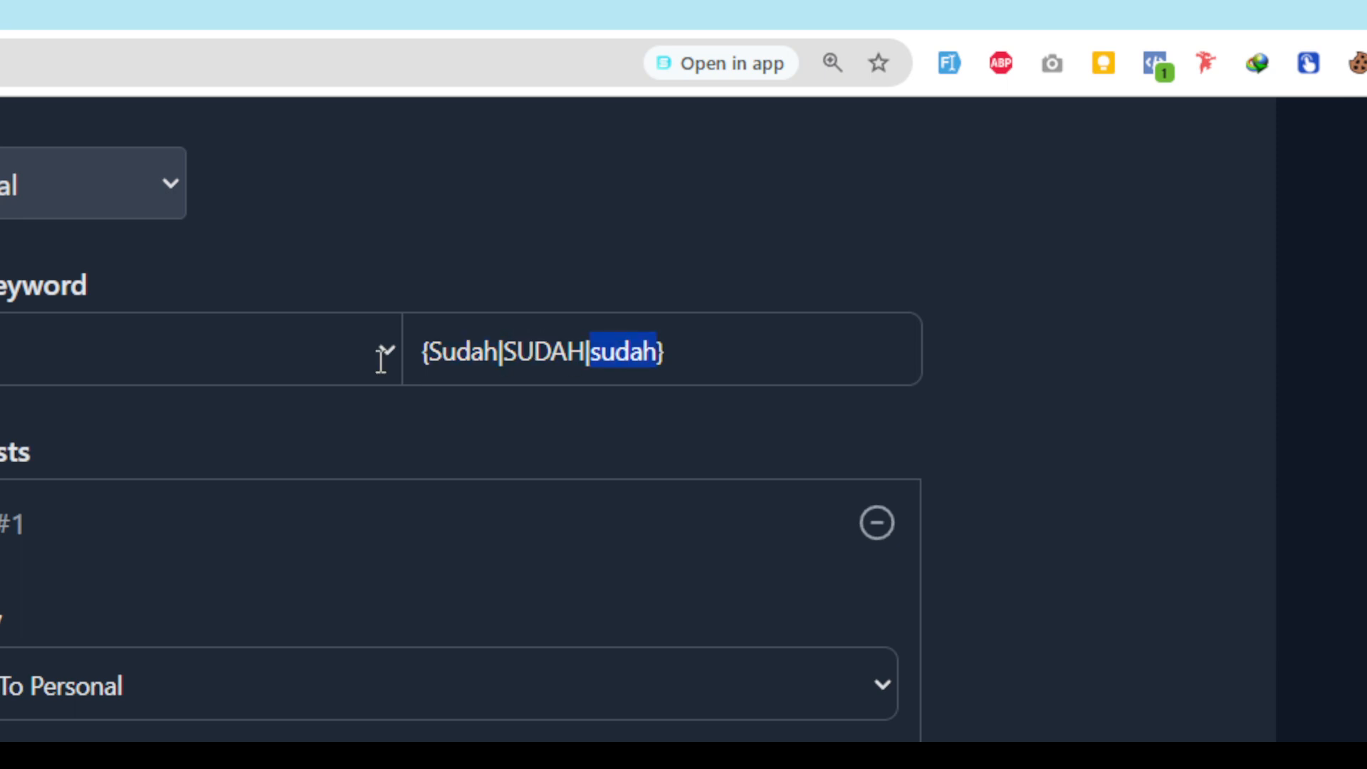
Replace the variant pattern in the rule's keyword with the single word "Sudah".
left_click(1175, 357)
key("ctrl+a")
key("ctrl+c")
key("BackSpace")
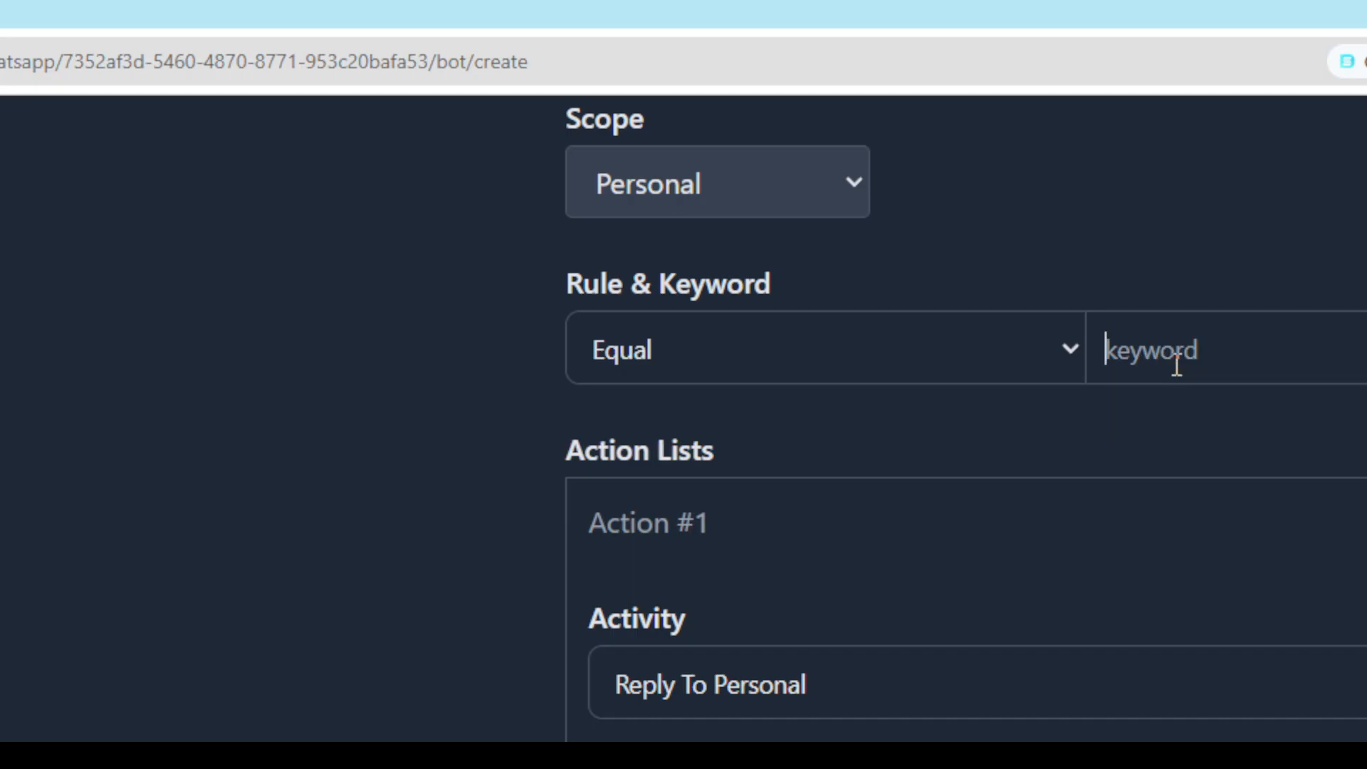
type("Sudah")
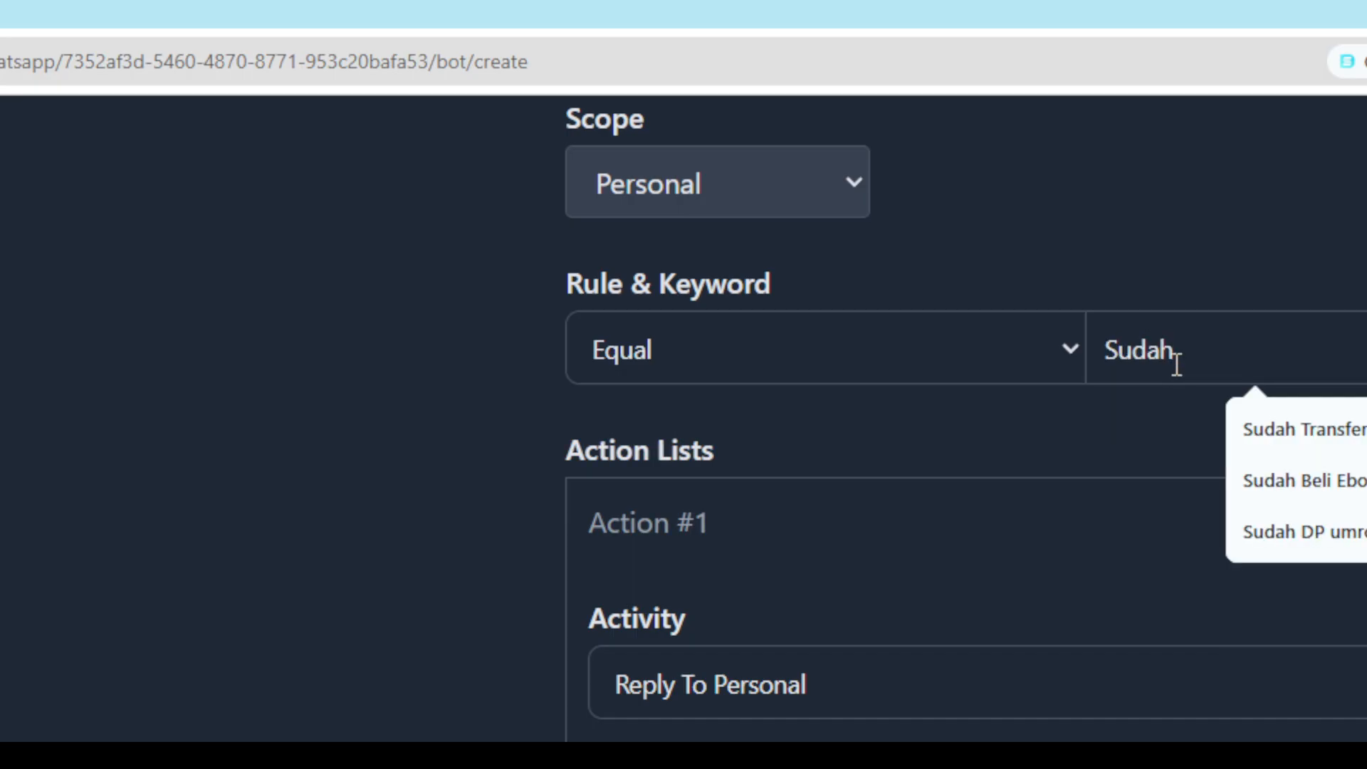
left_click(1089, 438)
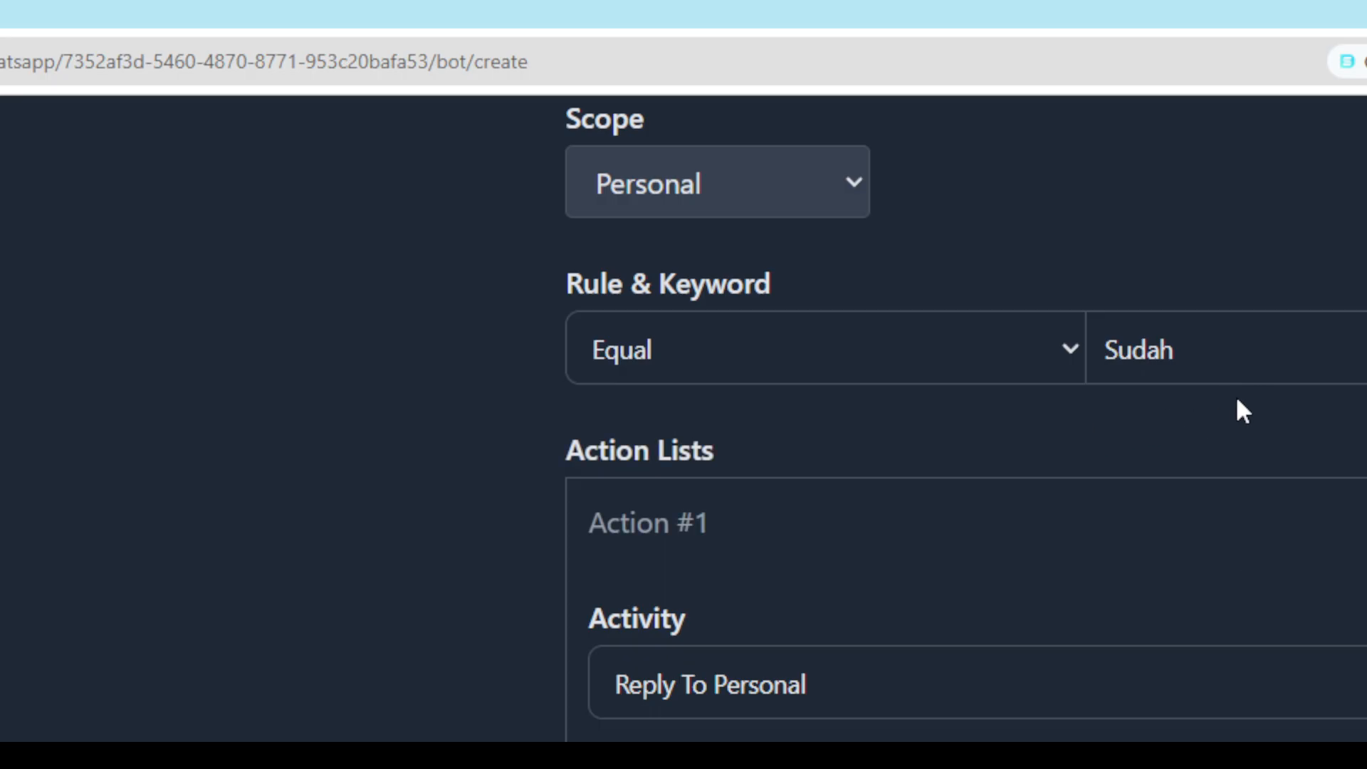
left_click(1109, 349)
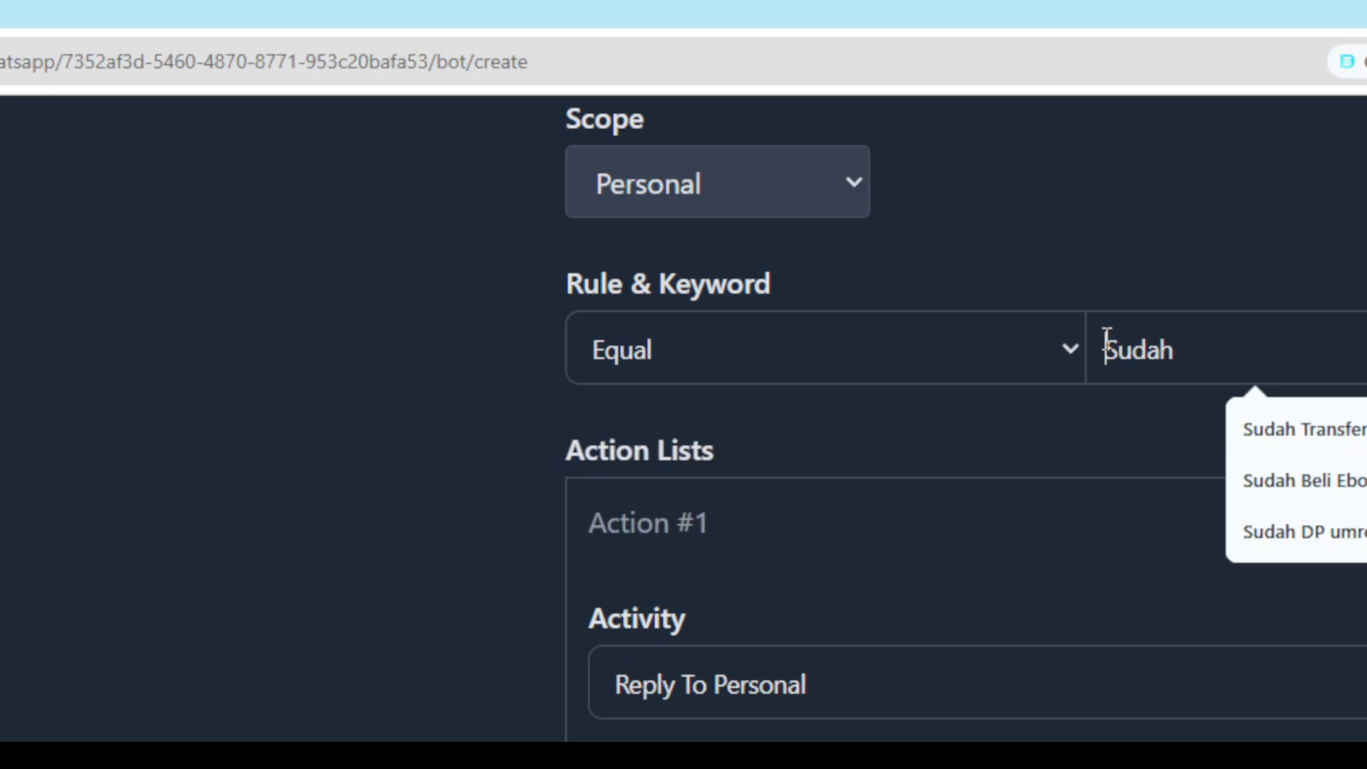
left_click(1079, 431)
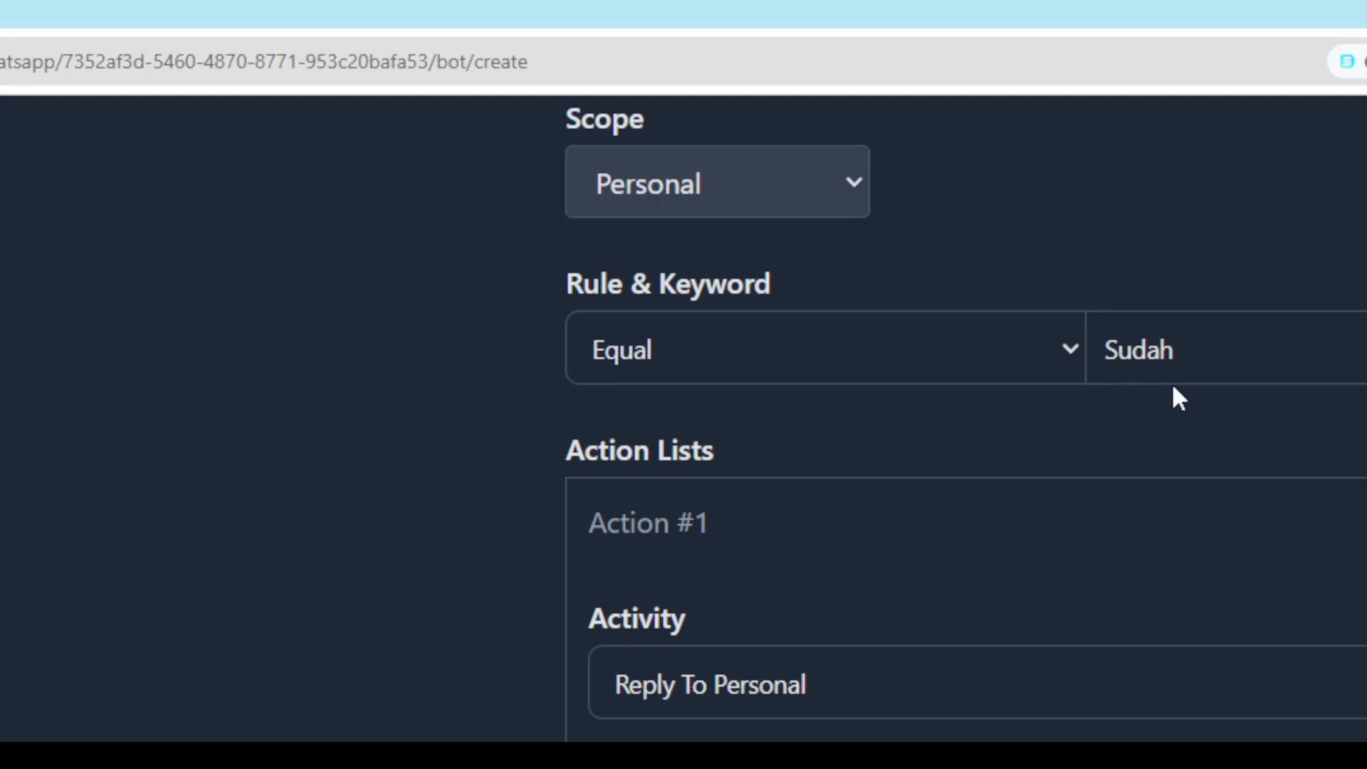
Restore "{Sudah|SUDAH|sudah}" as the rule's keyword in place of the single word.
double_click(1216, 361)
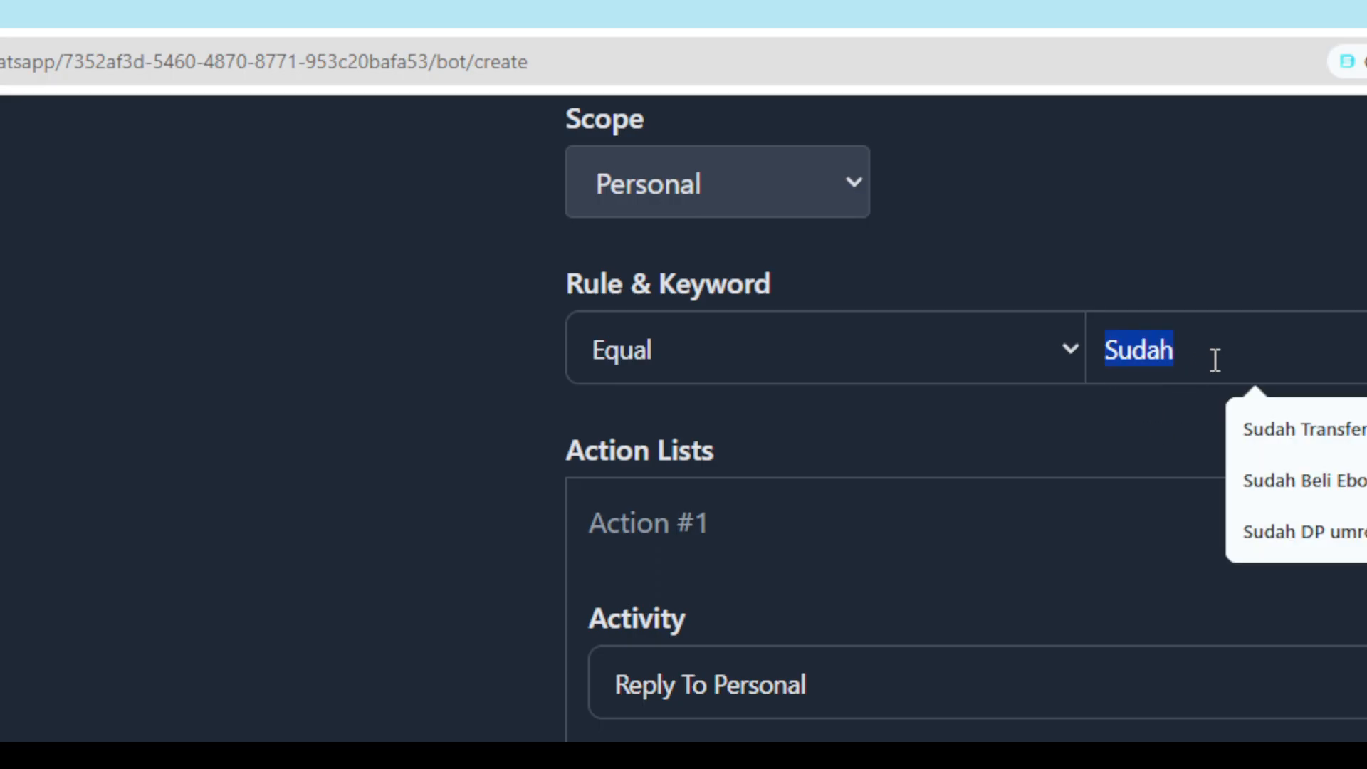
key("ctrl+v")
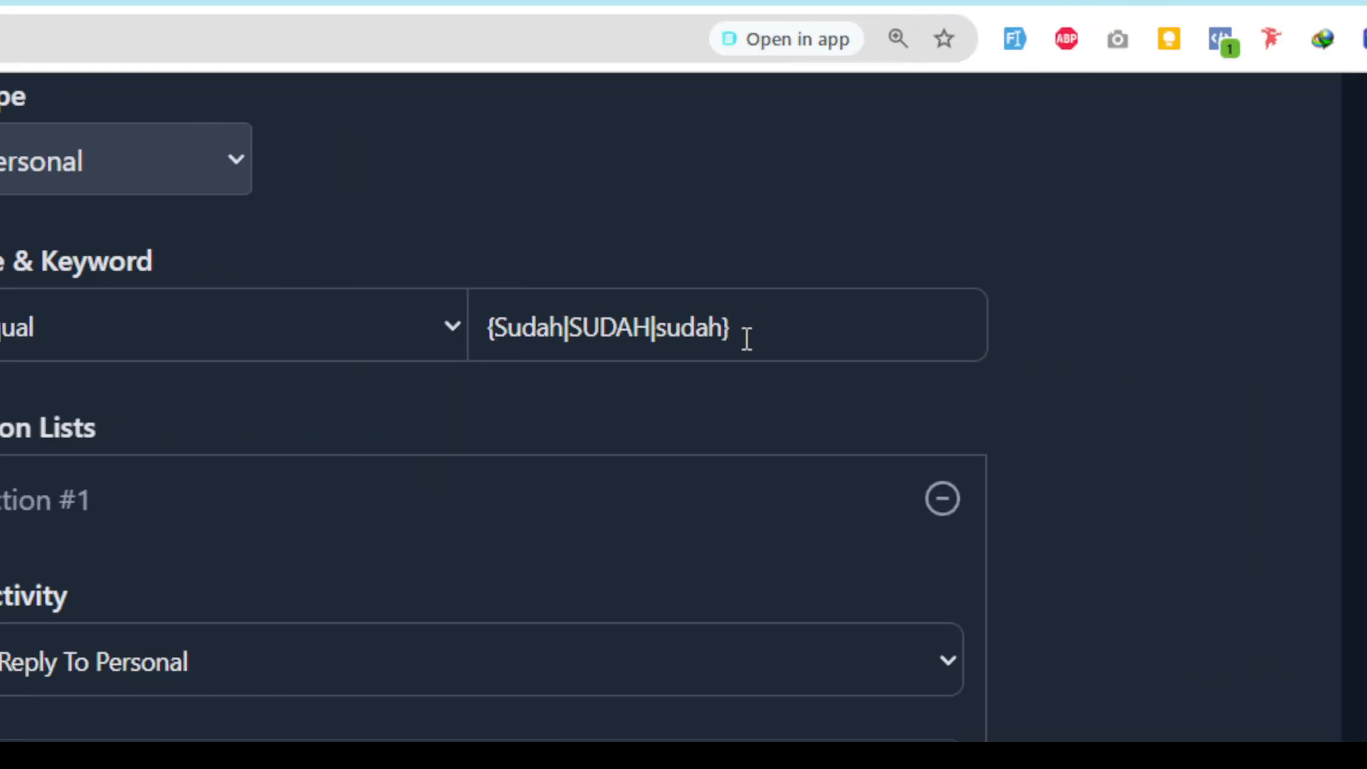
left_click_drag(1355, 353, 1128, 354)
left_click(478, 413)
Look over the matching types available for the rule, keeping Equal selected.
left_click(391, 336)
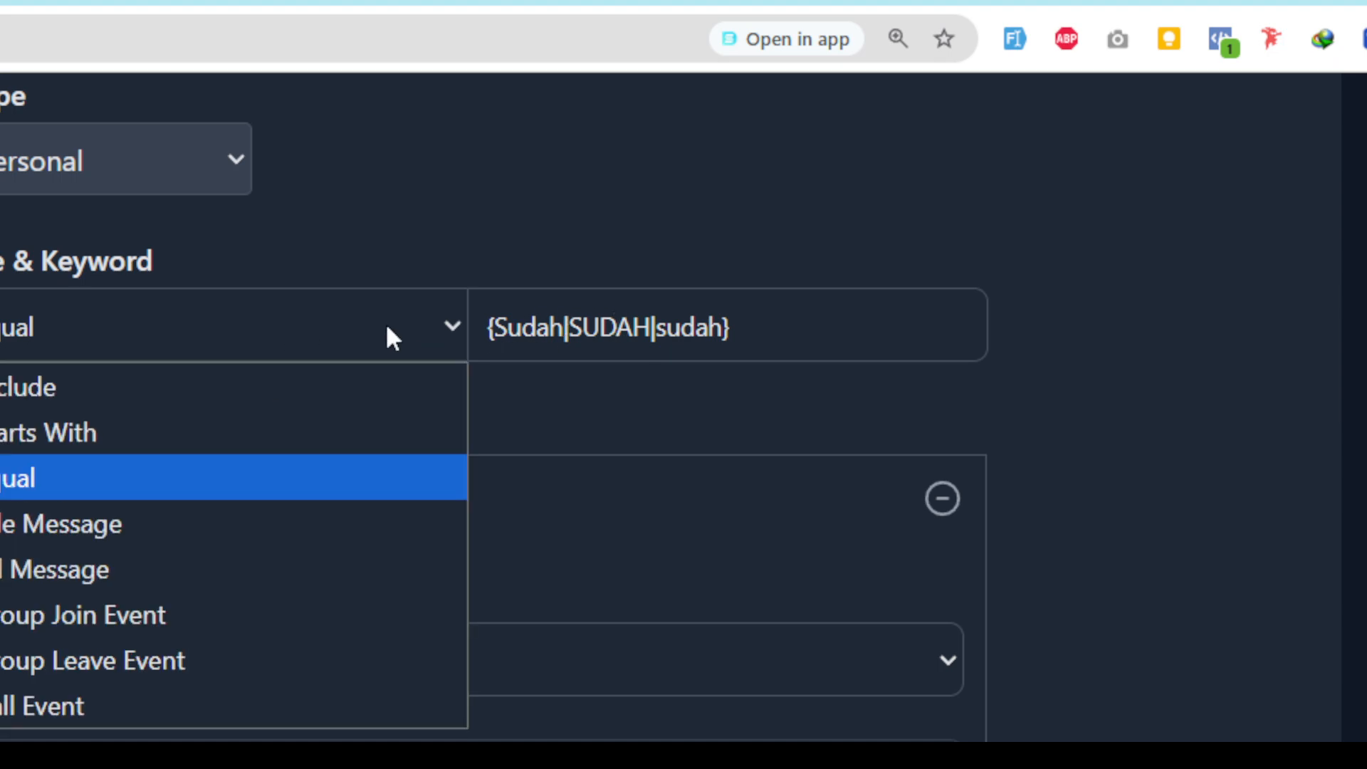
left_click(386, 322)
left_click(386, 323)
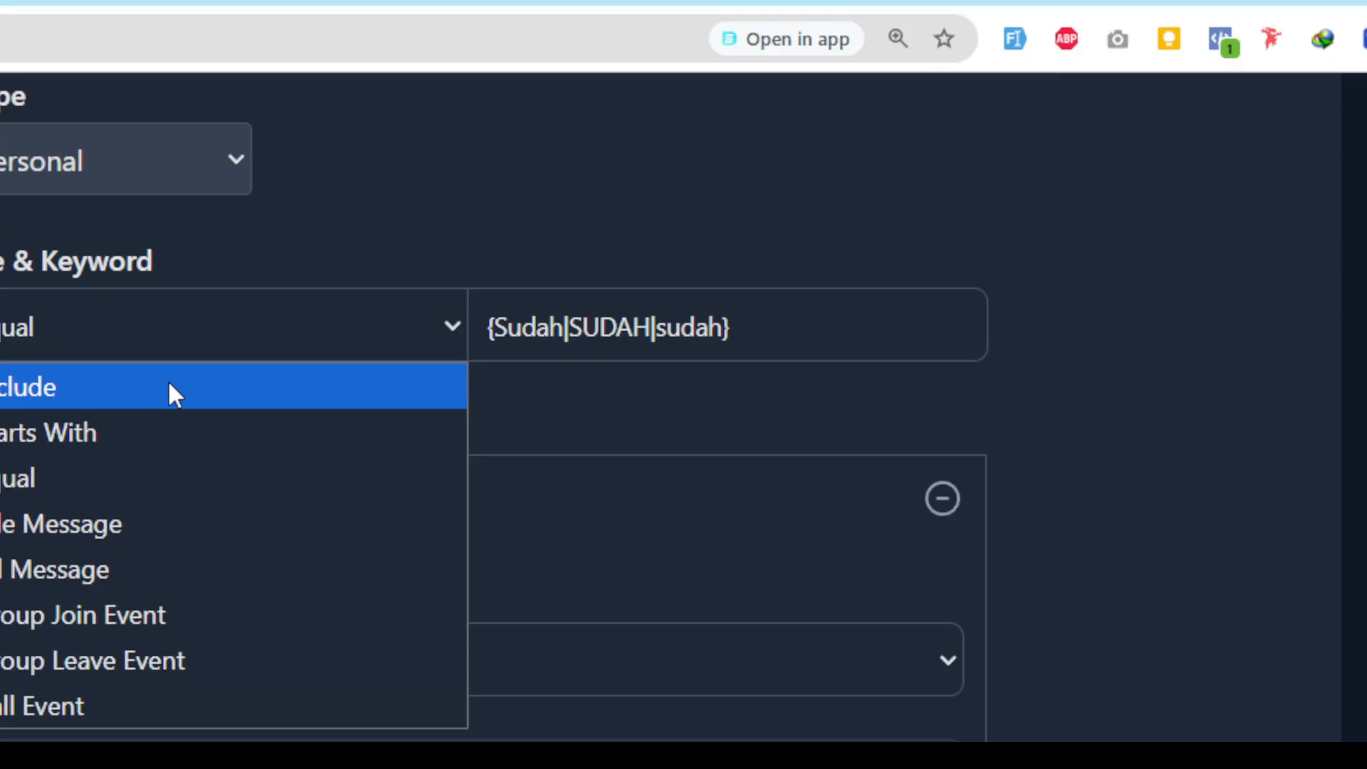
left_click(663, 417)
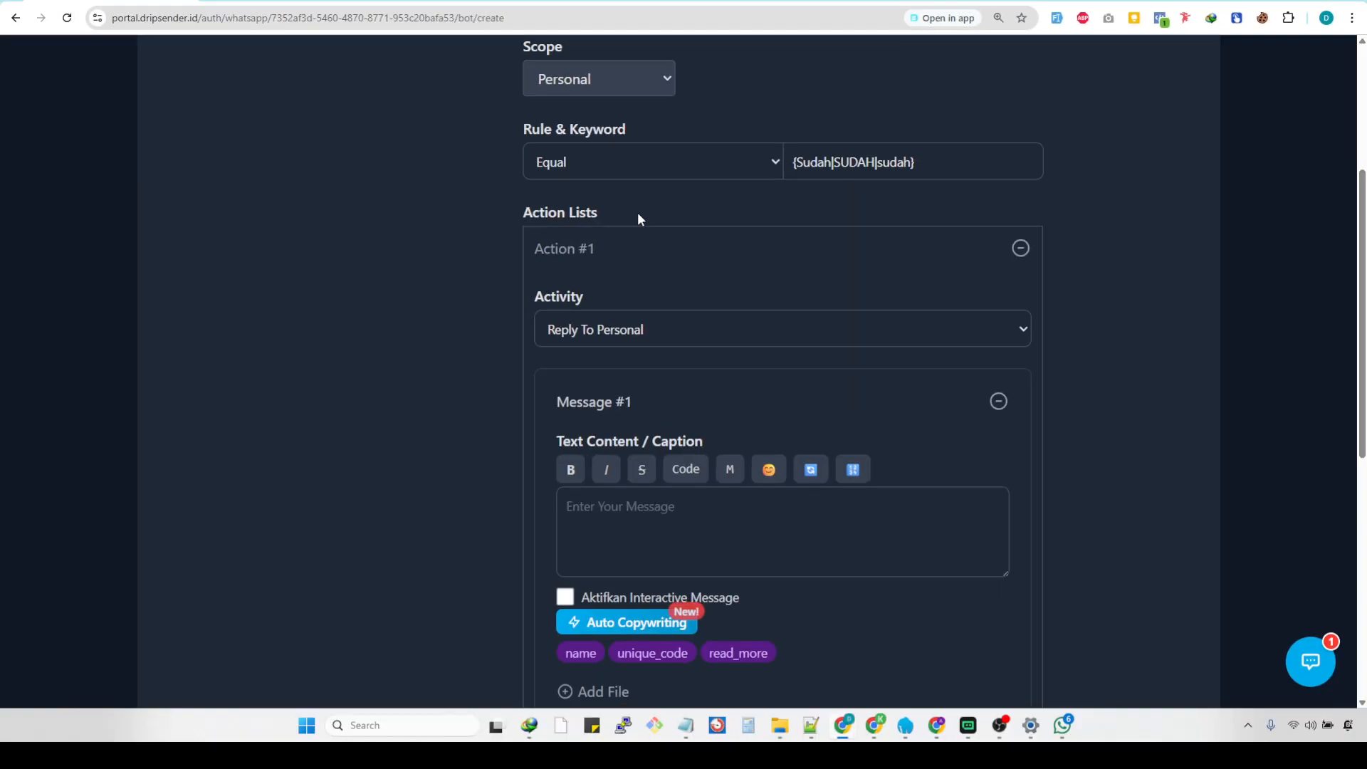
Choose Reply To Personal as the activity of Action #1 in the action list.
left_click_drag(608, 213, 523, 214)
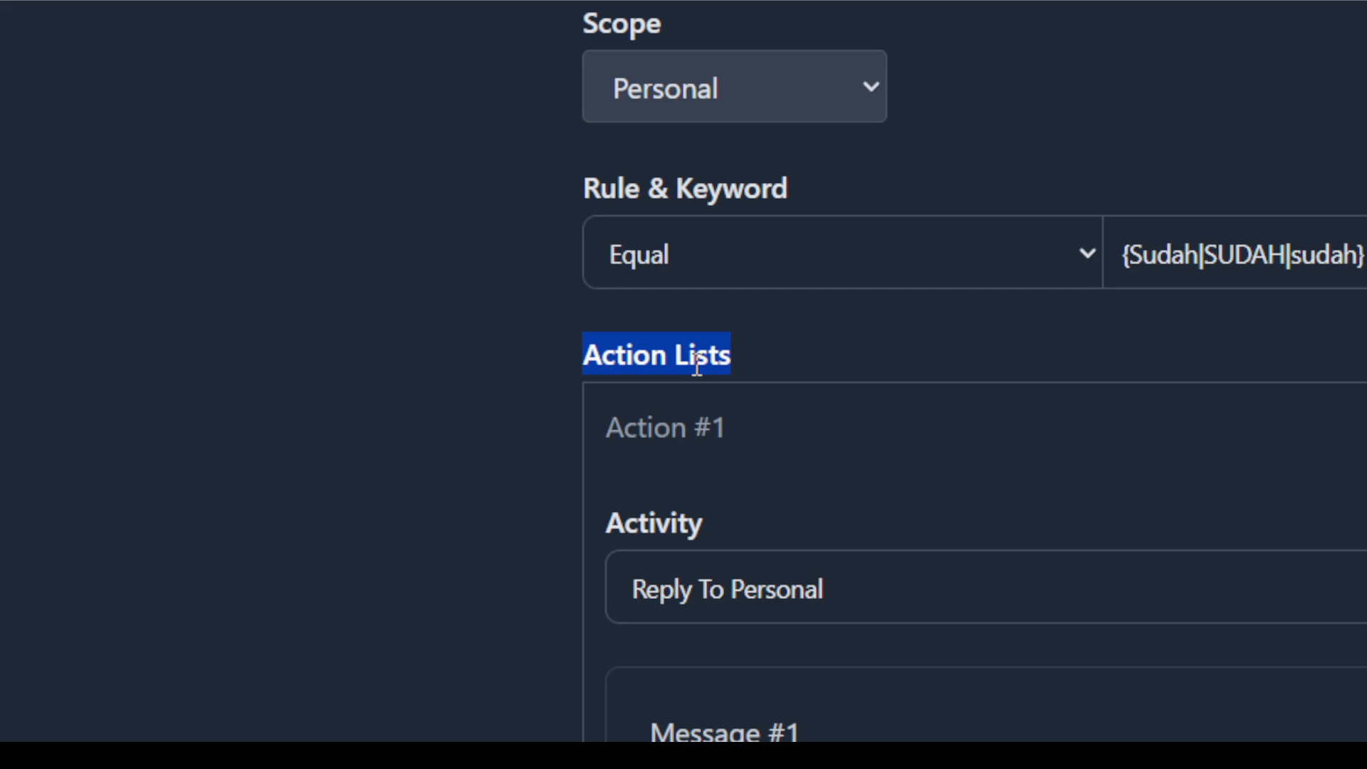
left_click_drag(738, 416, 606, 427)
scroll(772, 418, "down", 2)
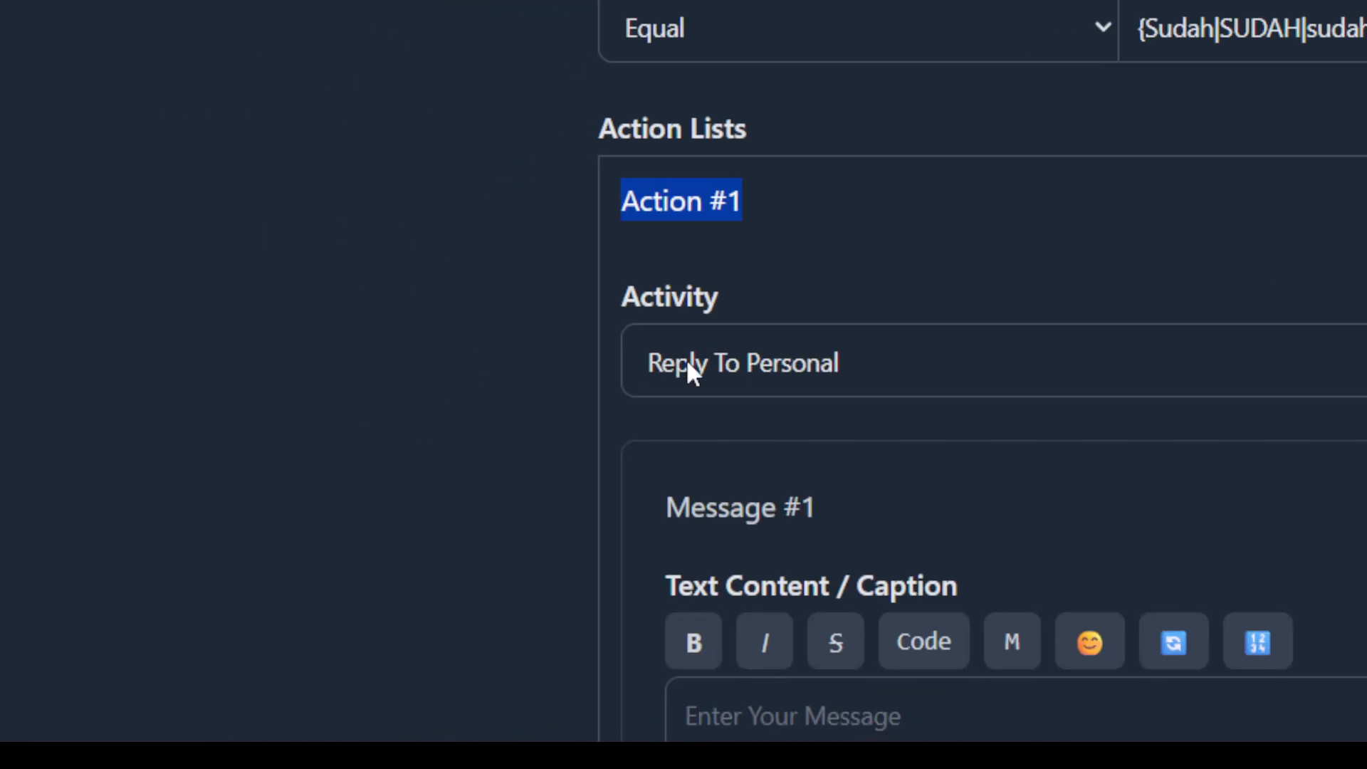
left_click(736, 360)
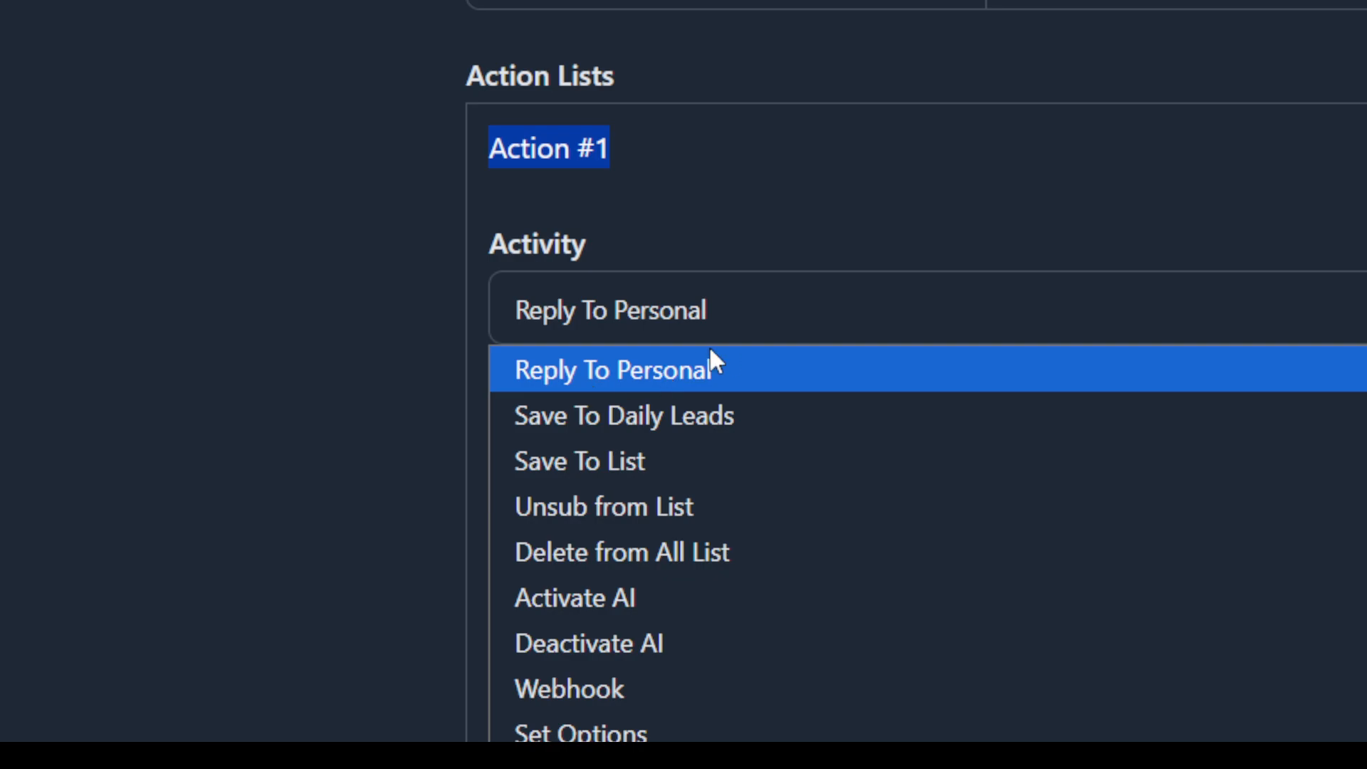
left_click(672, 372)
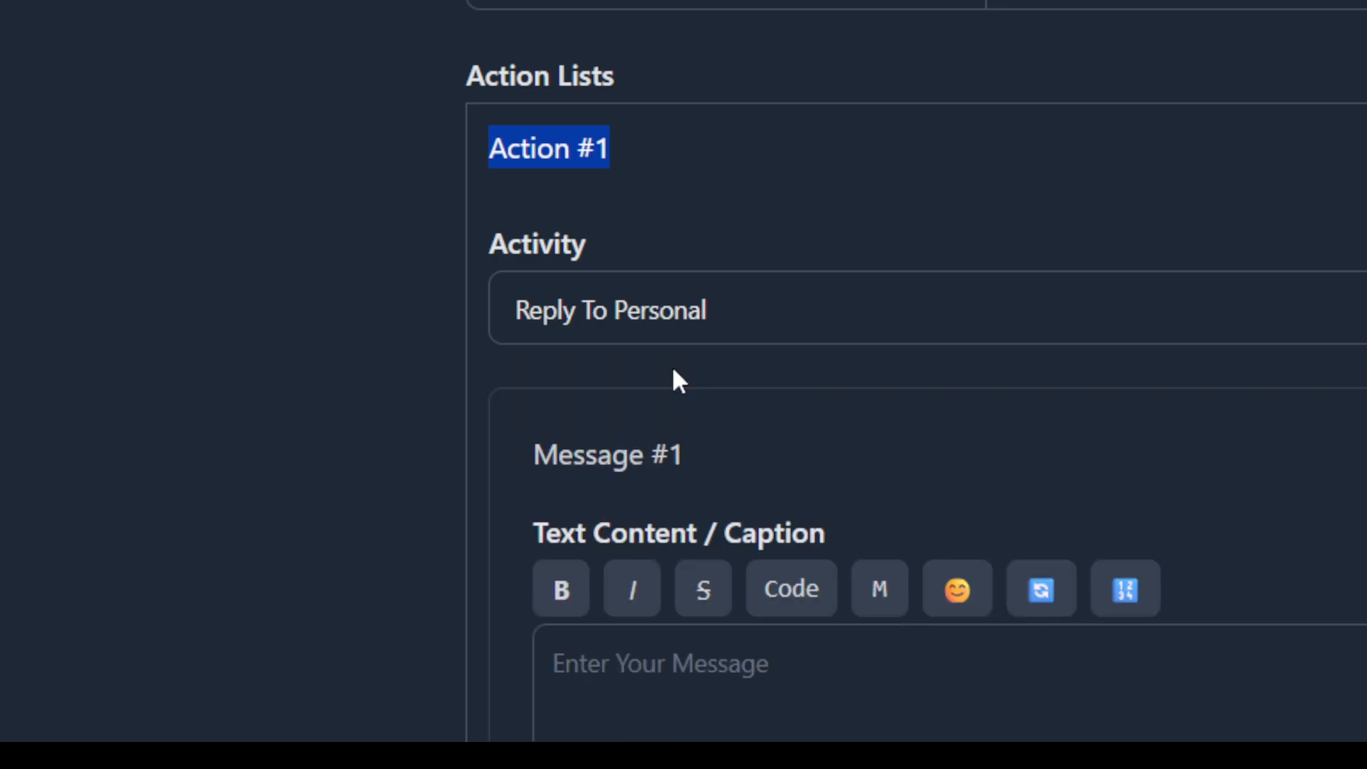
Enter "Ok [name]" as the text content of Message #1, using a single name placeholder.
left_click(671, 682)
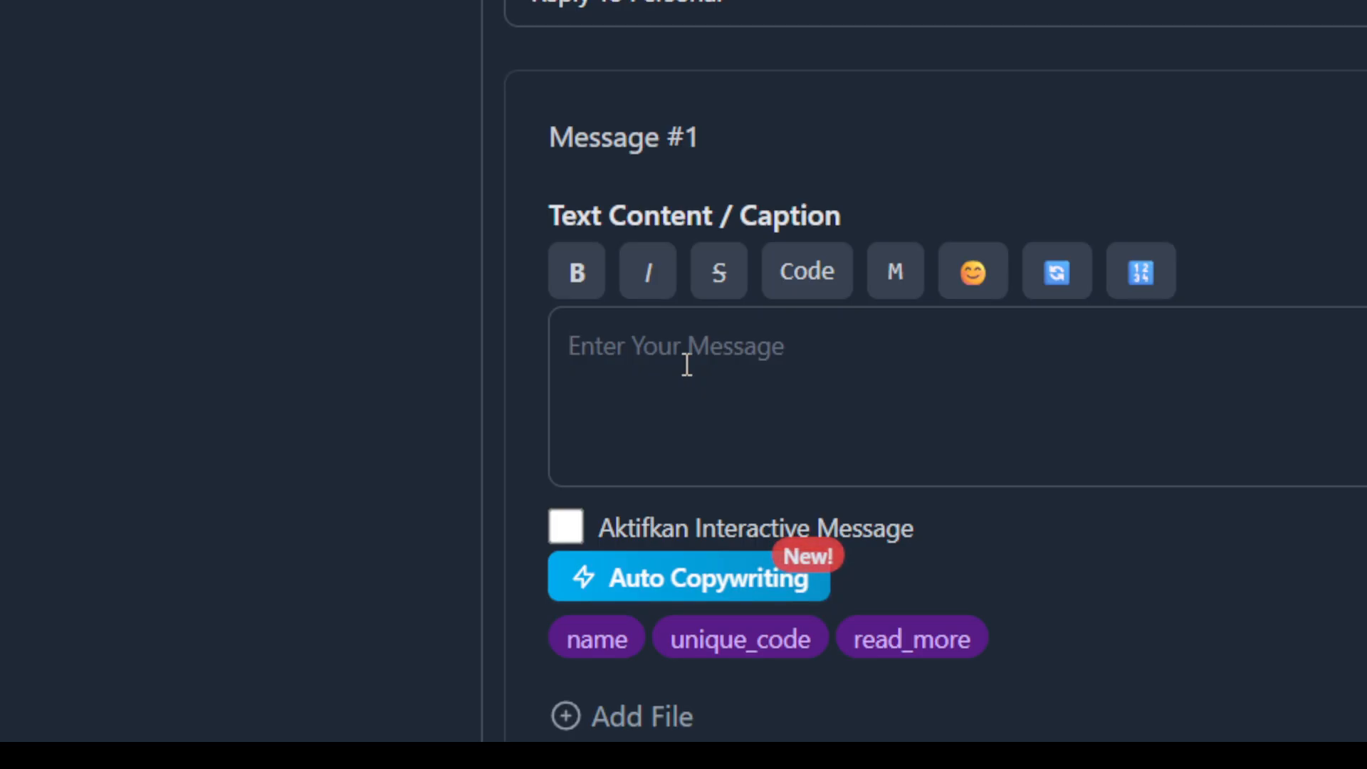
type("Ok")
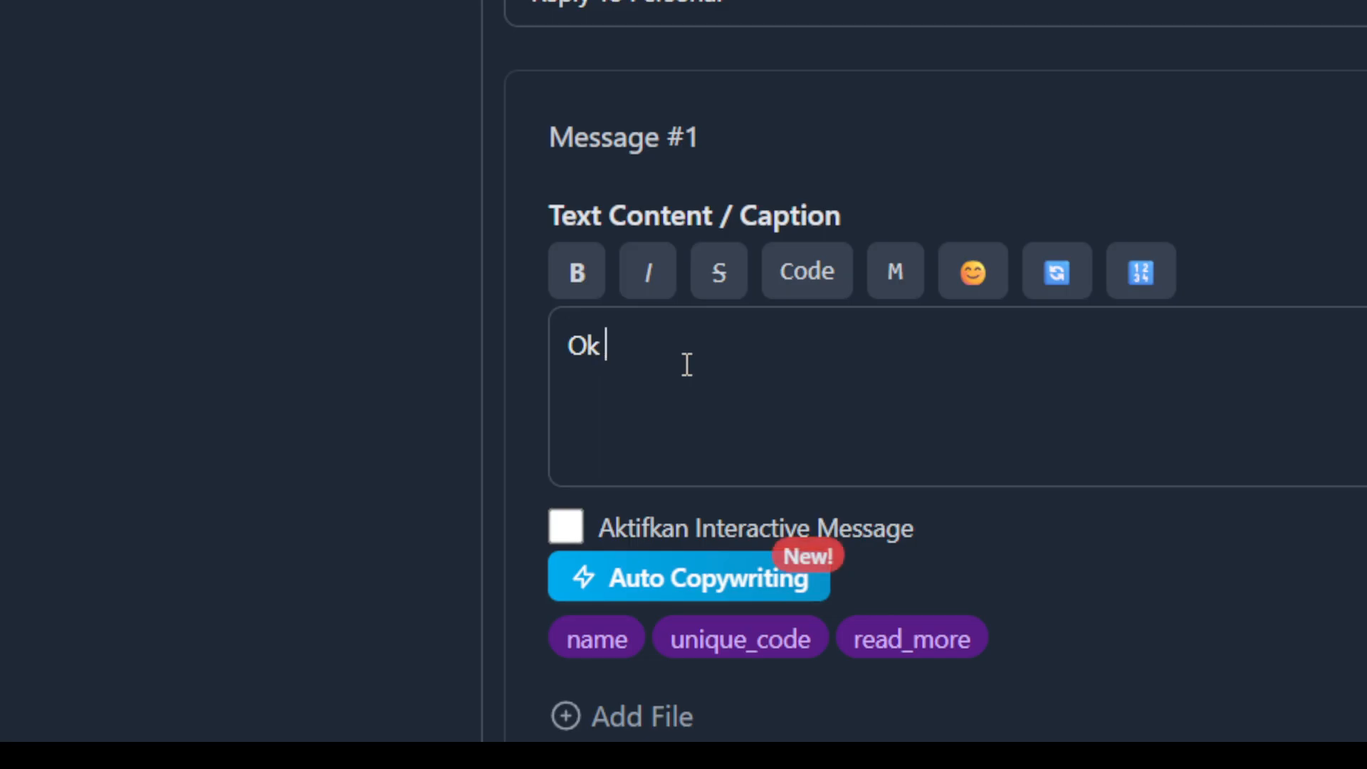
left_click(592, 645)
left_click(581, 641)
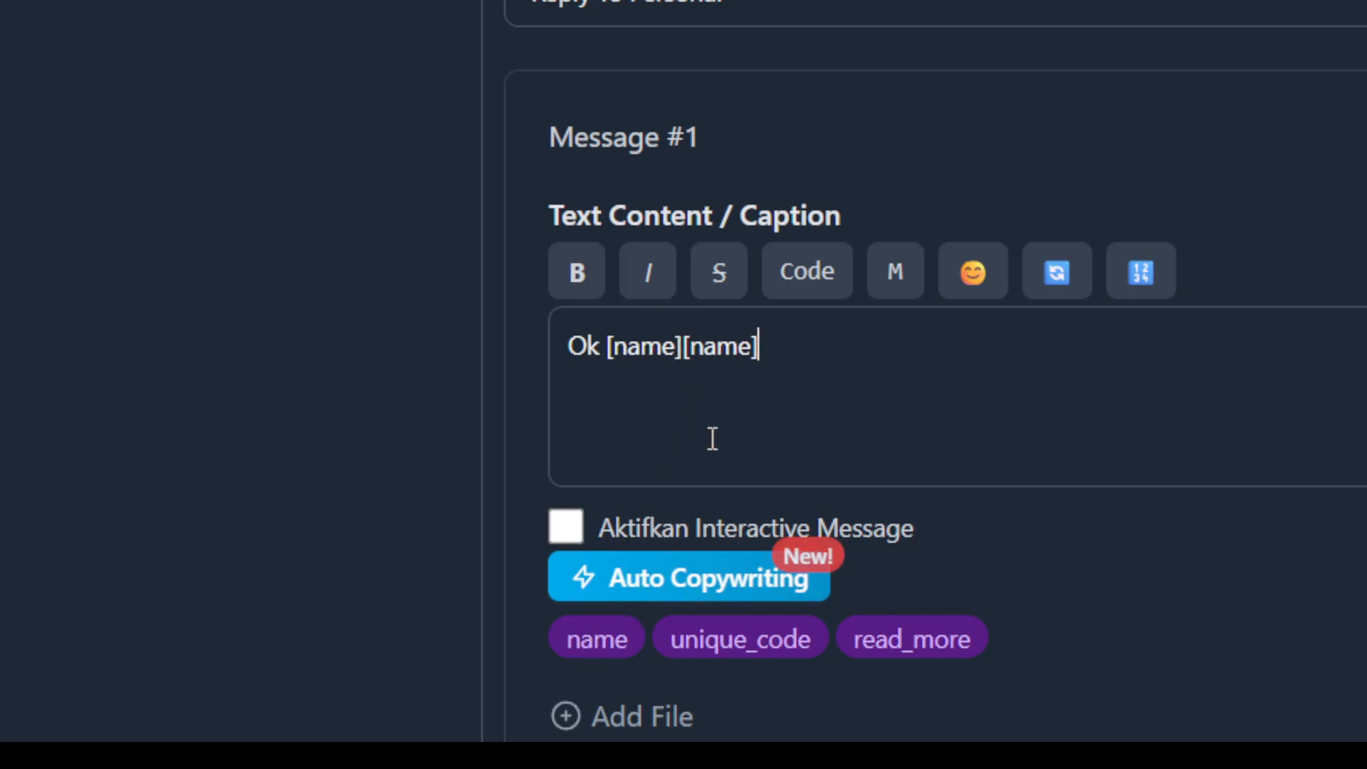
left_click_drag(760, 347, 607, 335)
key("BackSpace")
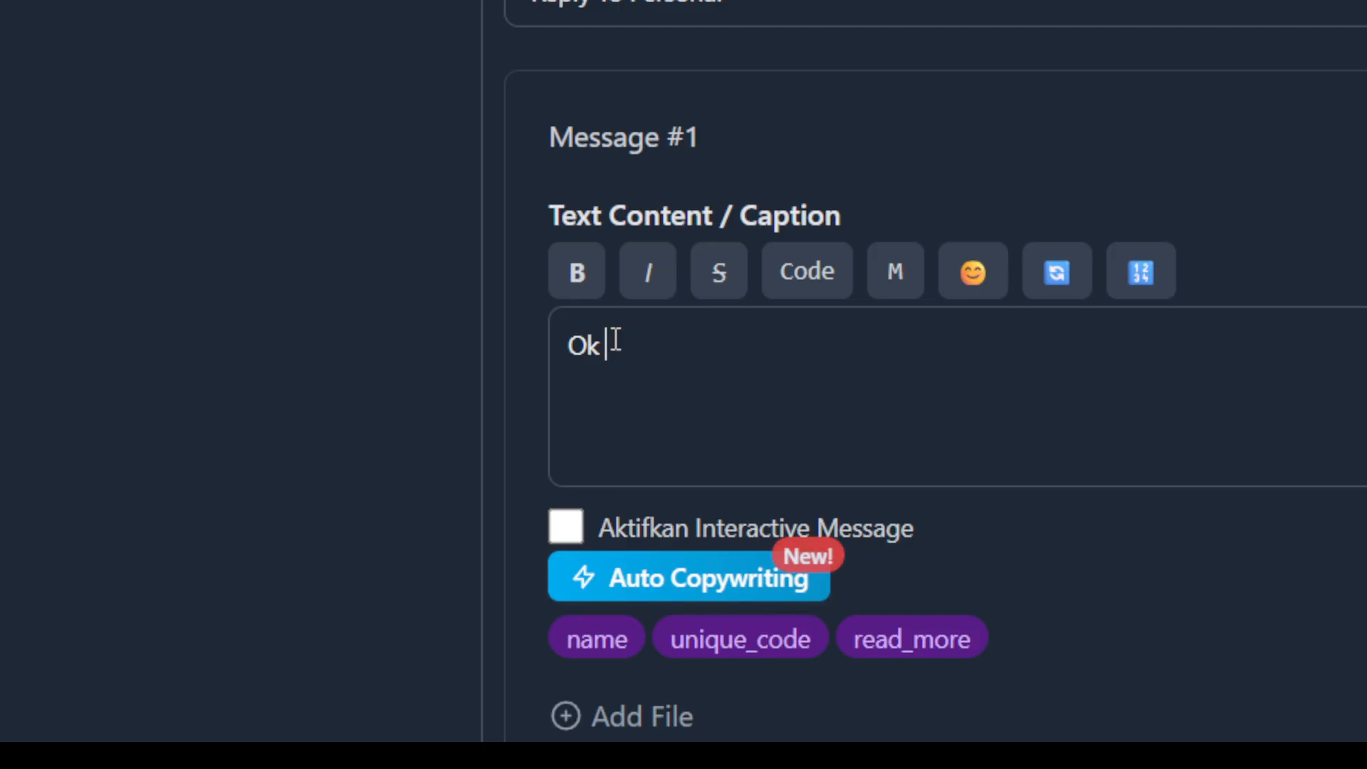
left_click(598, 645)
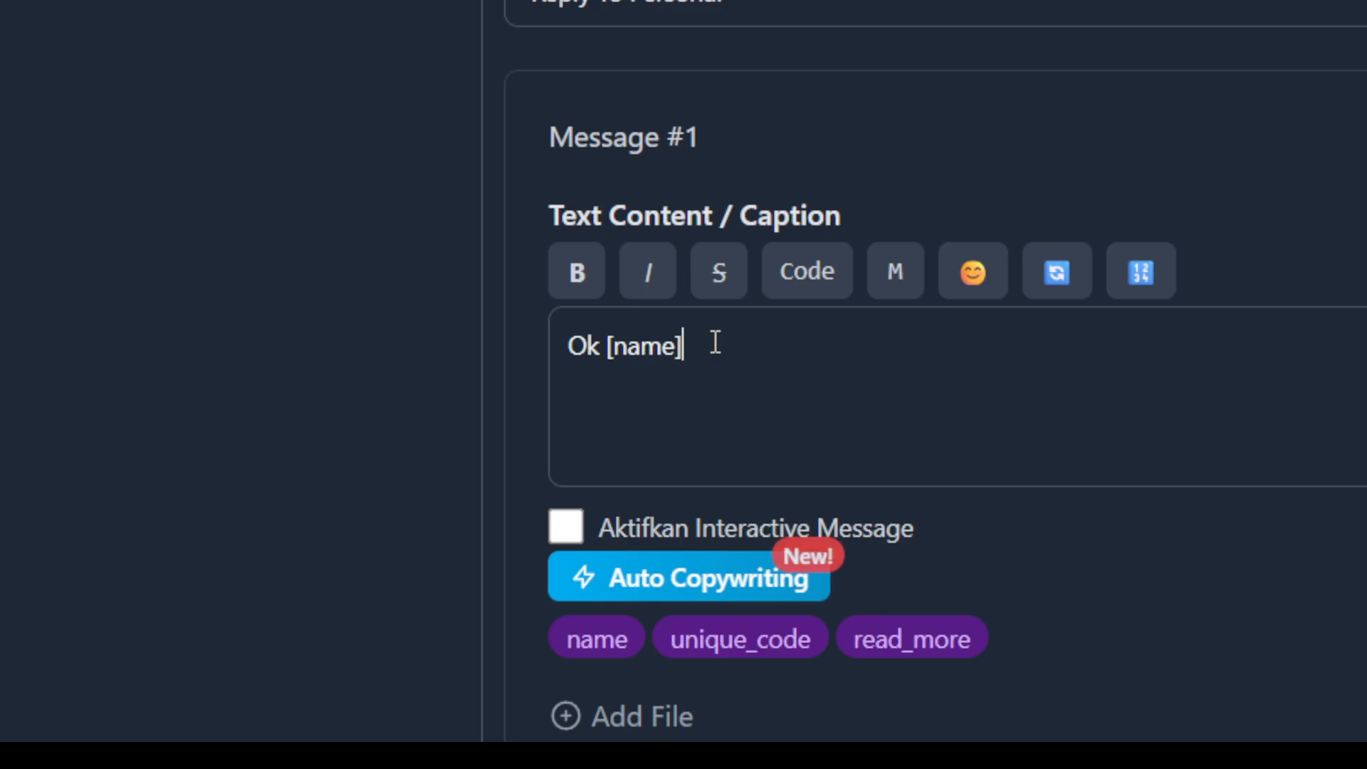
Extend the text content of Message #1 to read "Ok ka [name], sudah kami terima...".
left_click(601, 345)
type("ka")
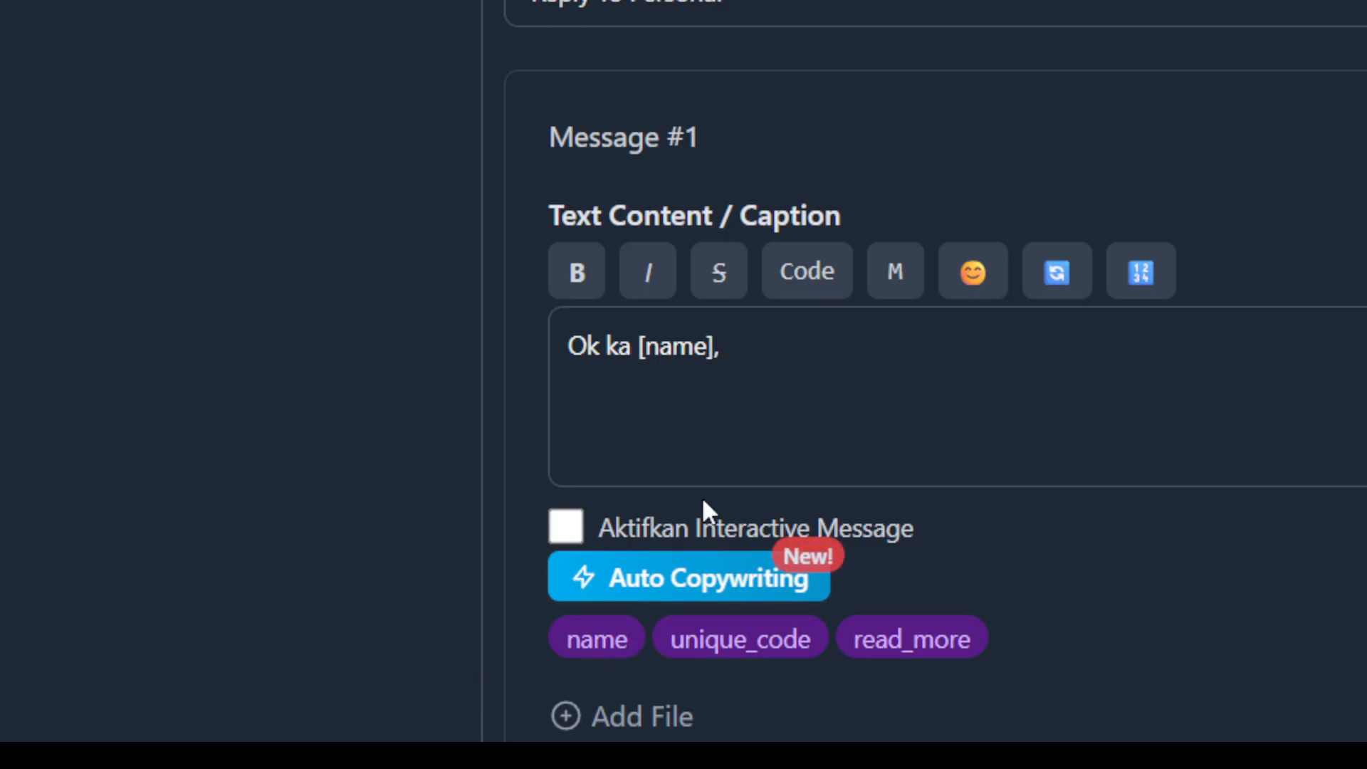
left_click(840, 335)
type("sudah kami terima")
key("BackSpace")
type("...")
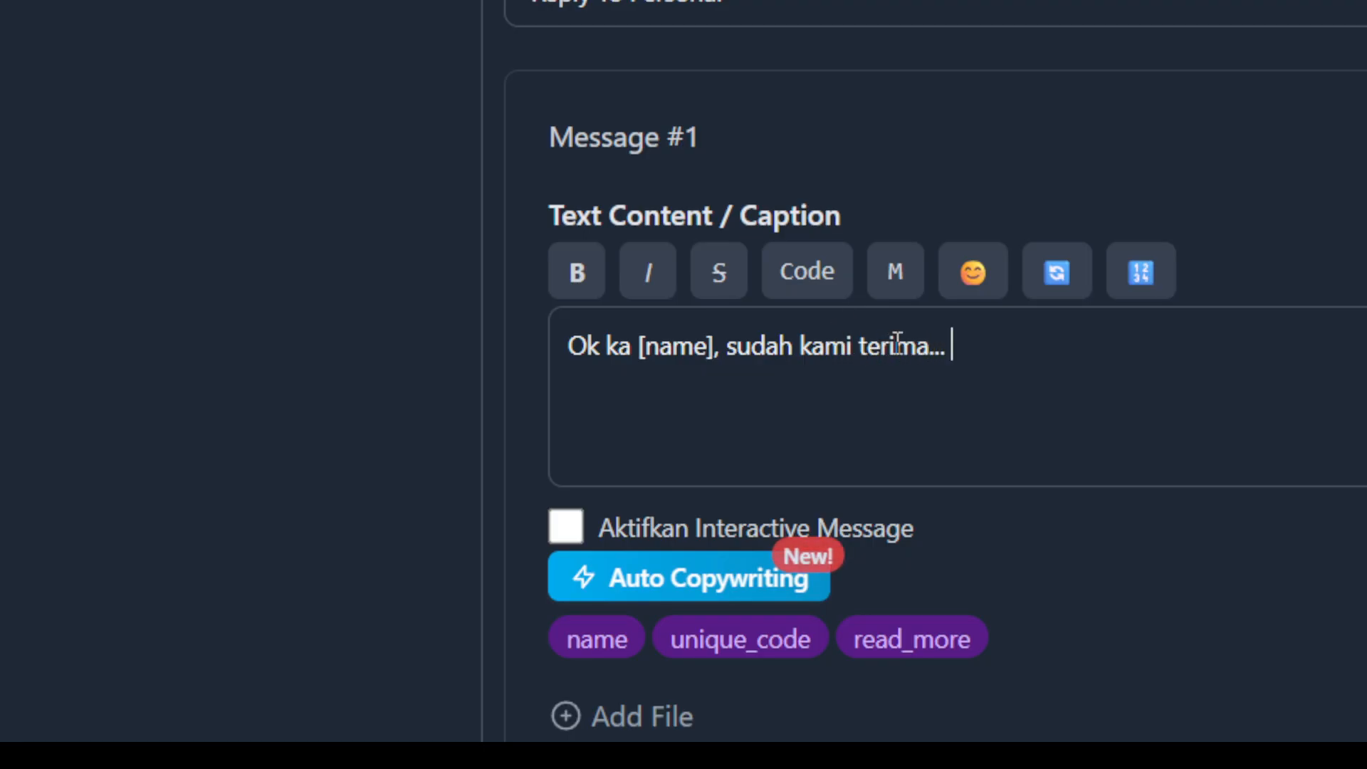
Add the squinting tongue-out and money-mouth emojis at the end of Message #1's text and close the emoji picker.
left_click(974, 278)
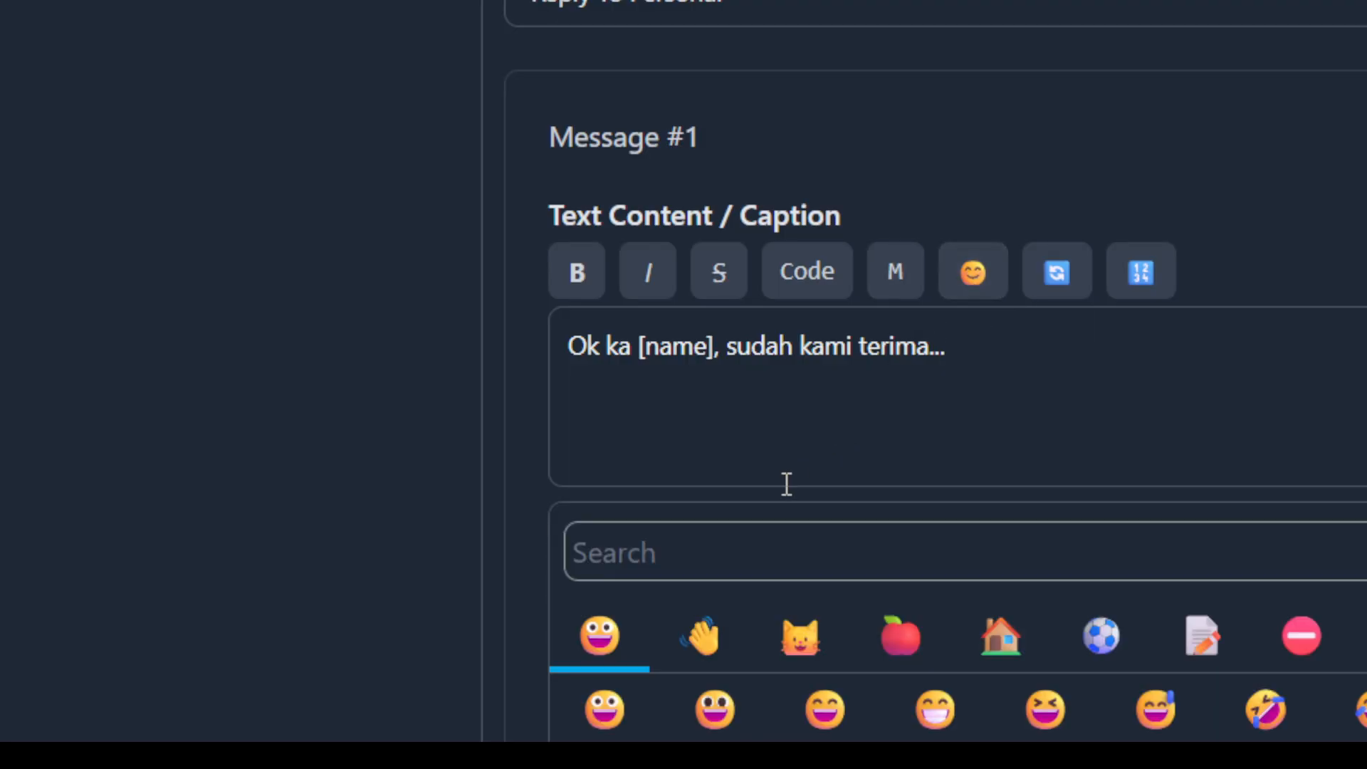
scroll(665, 696, "down", 3)
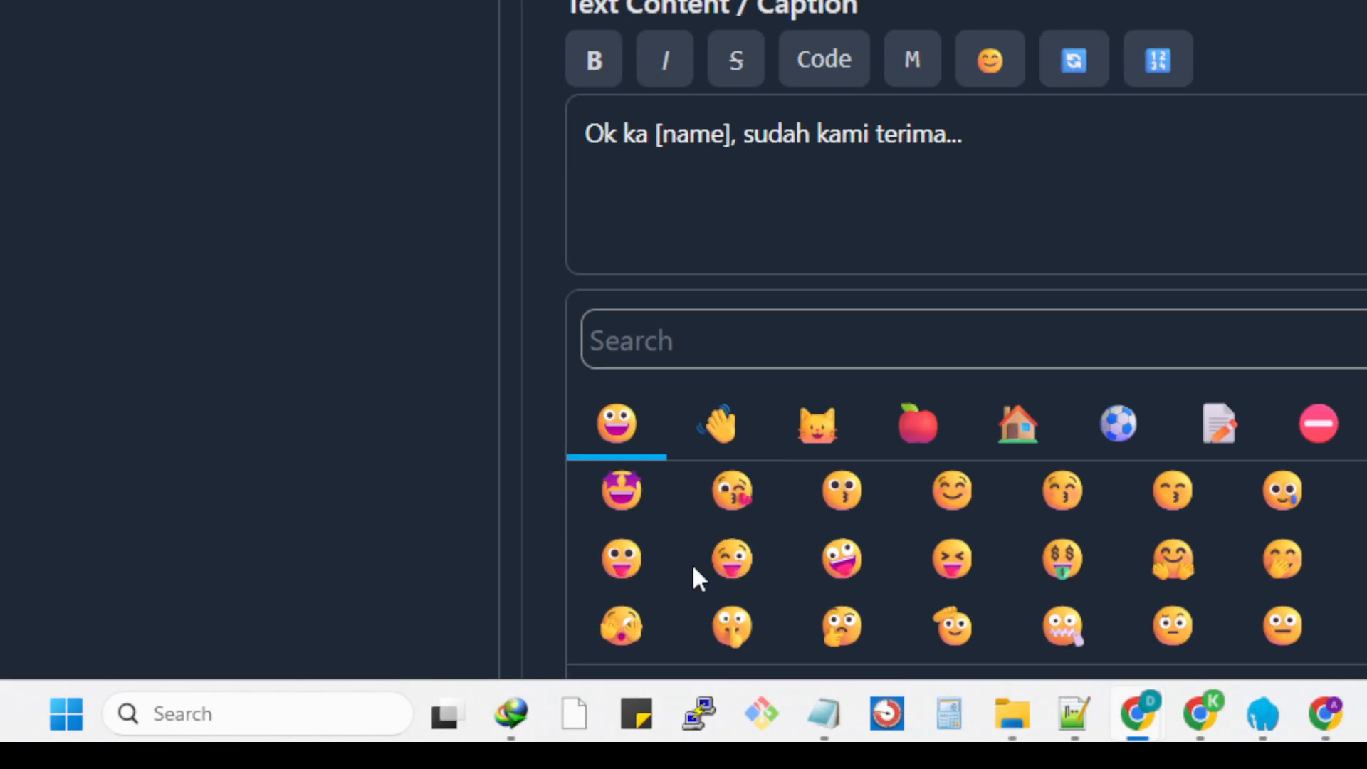
left_click(983, 578)
left_click(1086, 576)
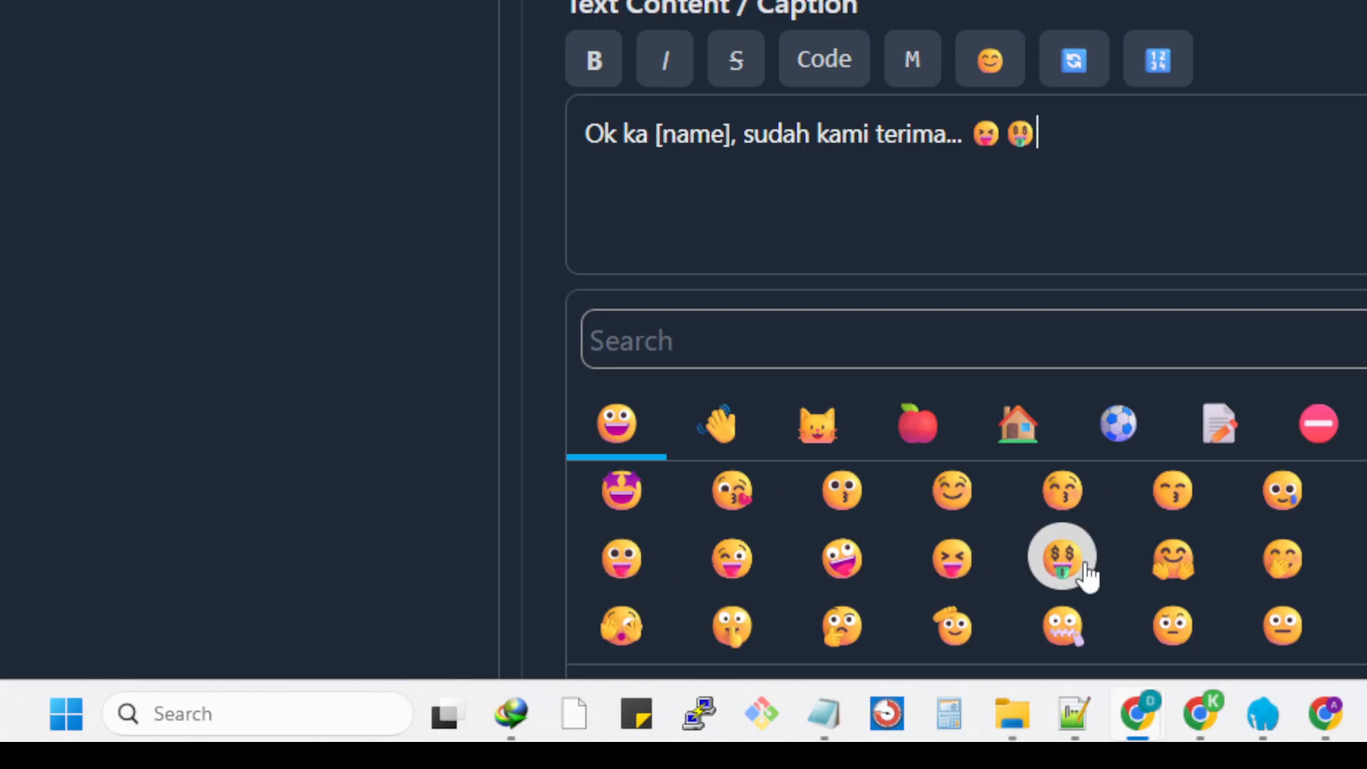
scroll(985, 342, "down", 4)
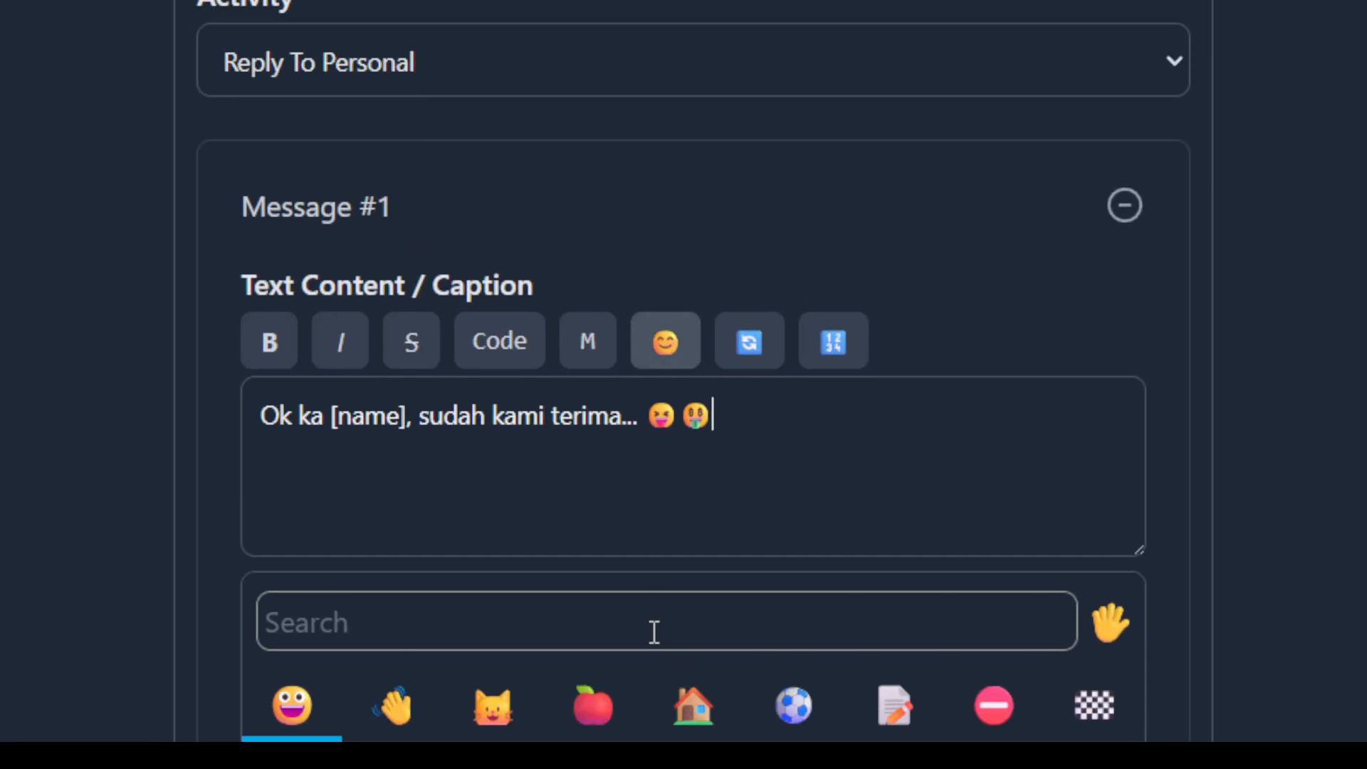
left_click(677, 349)
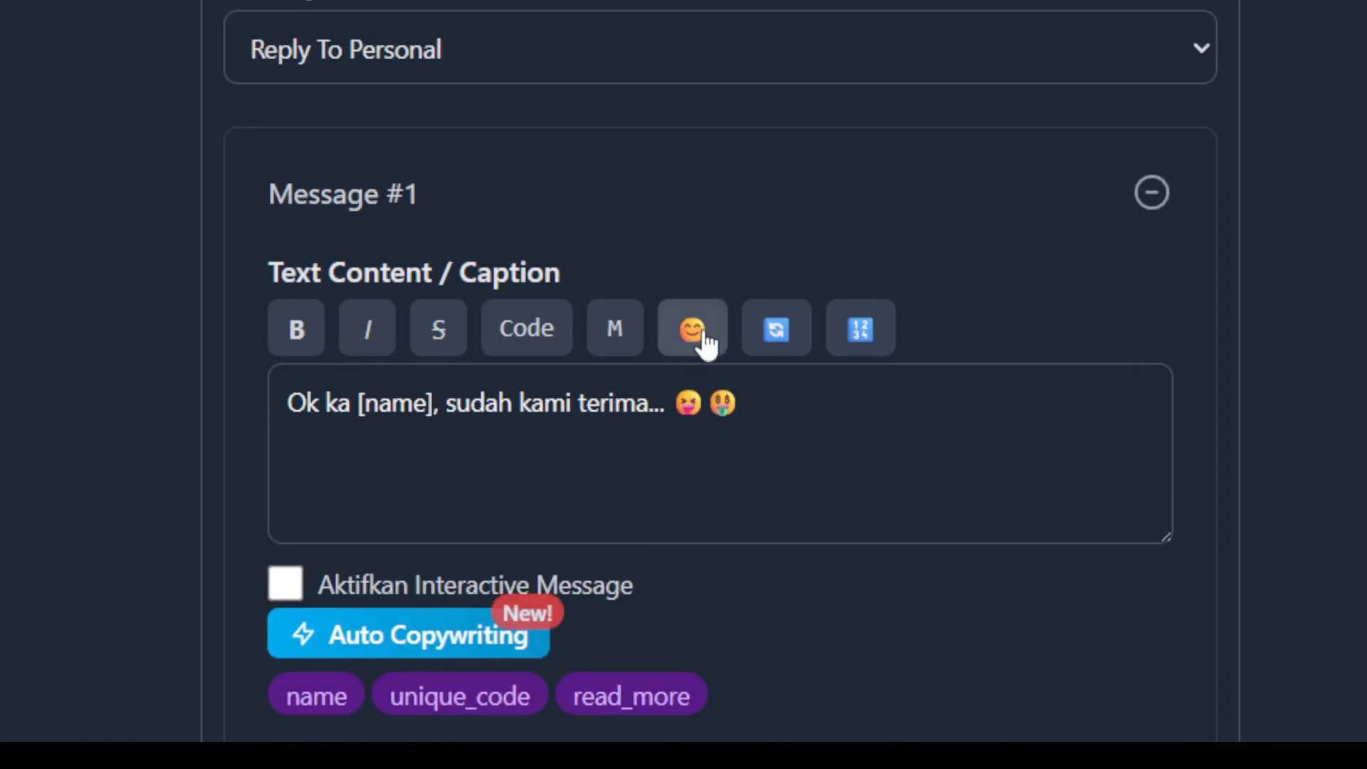
scroll(807, 550, "down", 1)
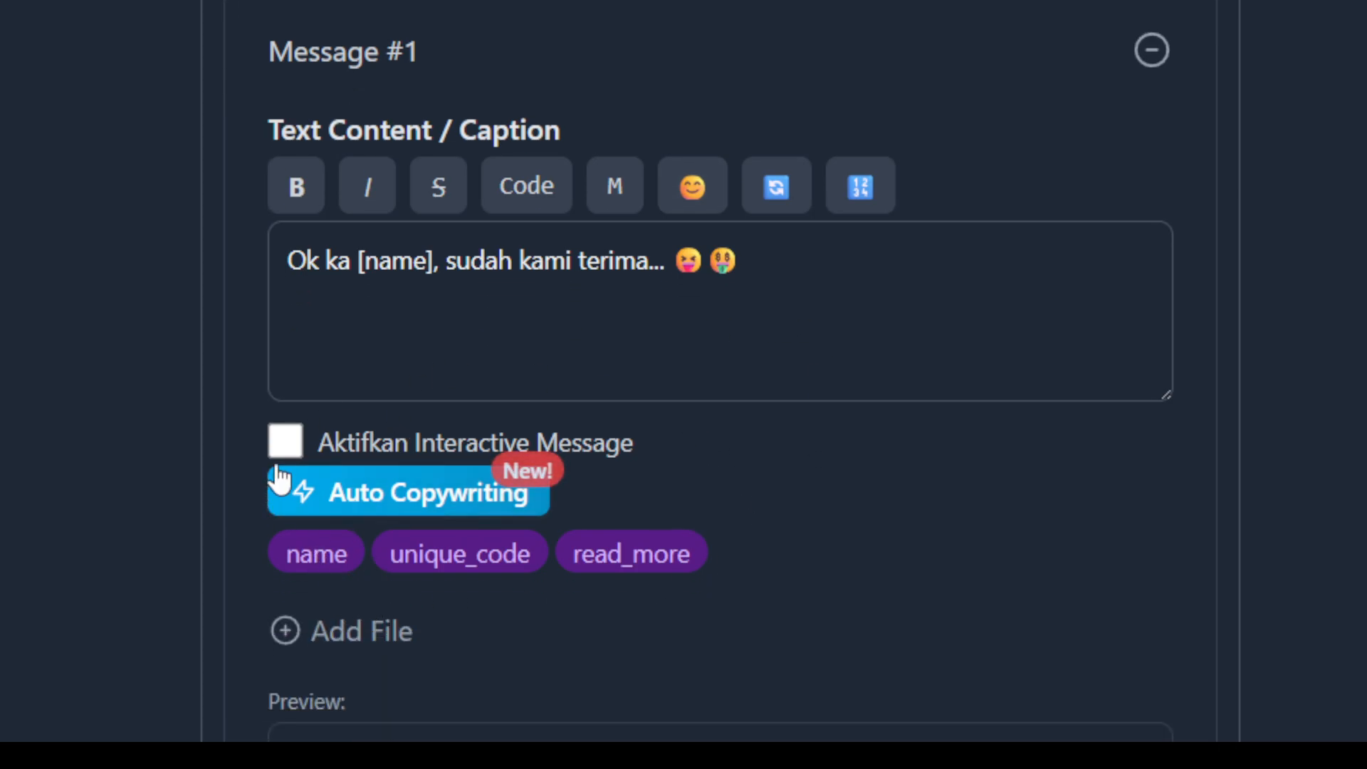
left_click(296, 437)
left_click(298, 438)
Attach the existing NORMA packaging image from the file gallery to Message #1.
scroll(836, 497, "down", 2)
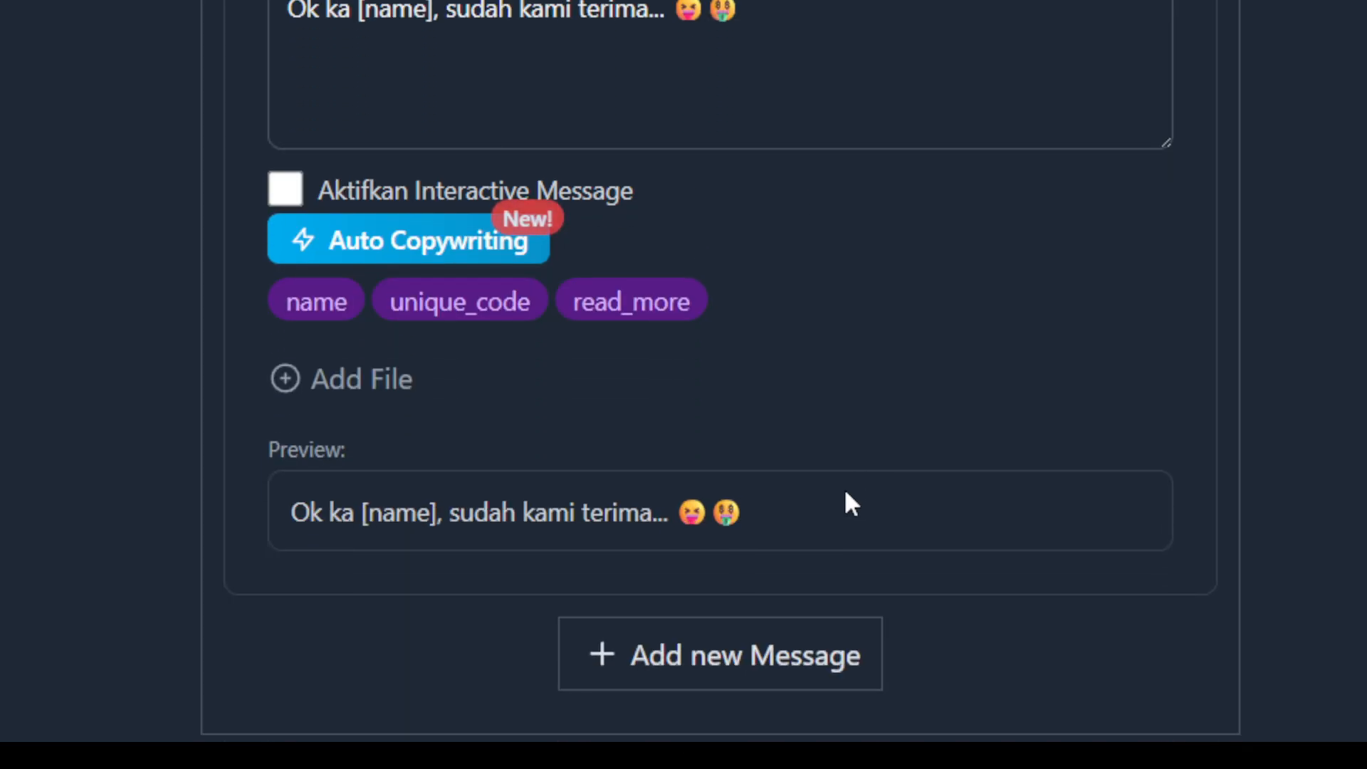
scroll(851, 504, "down", 1)
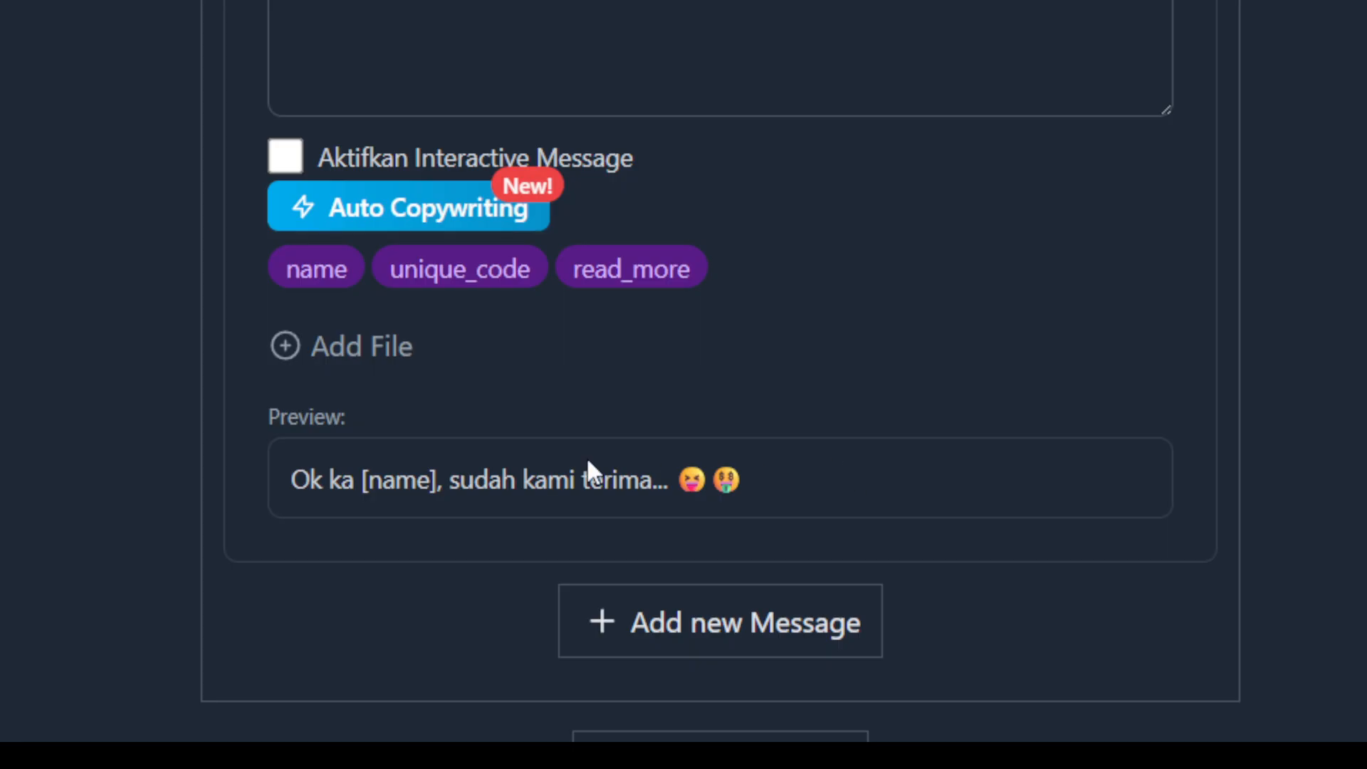
left_click(288, 350)
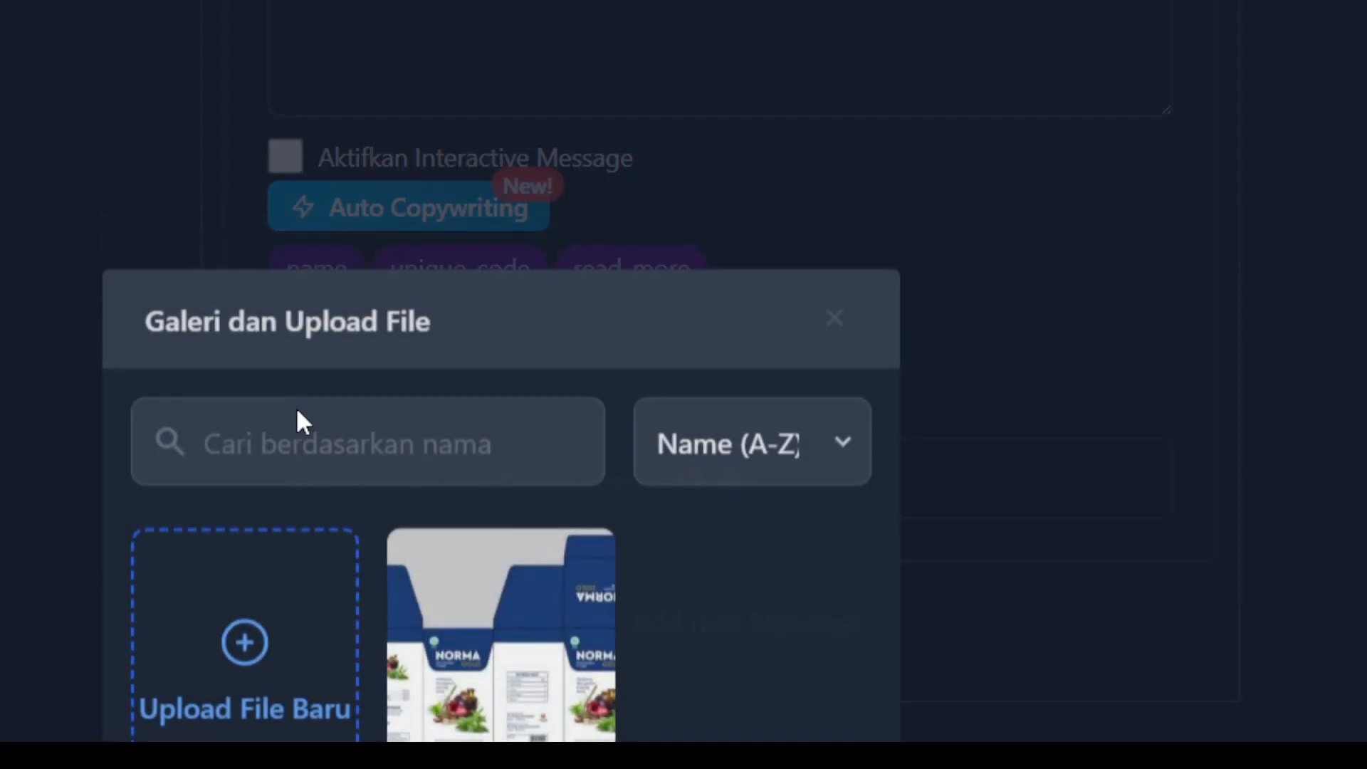
left_click(500, 680)
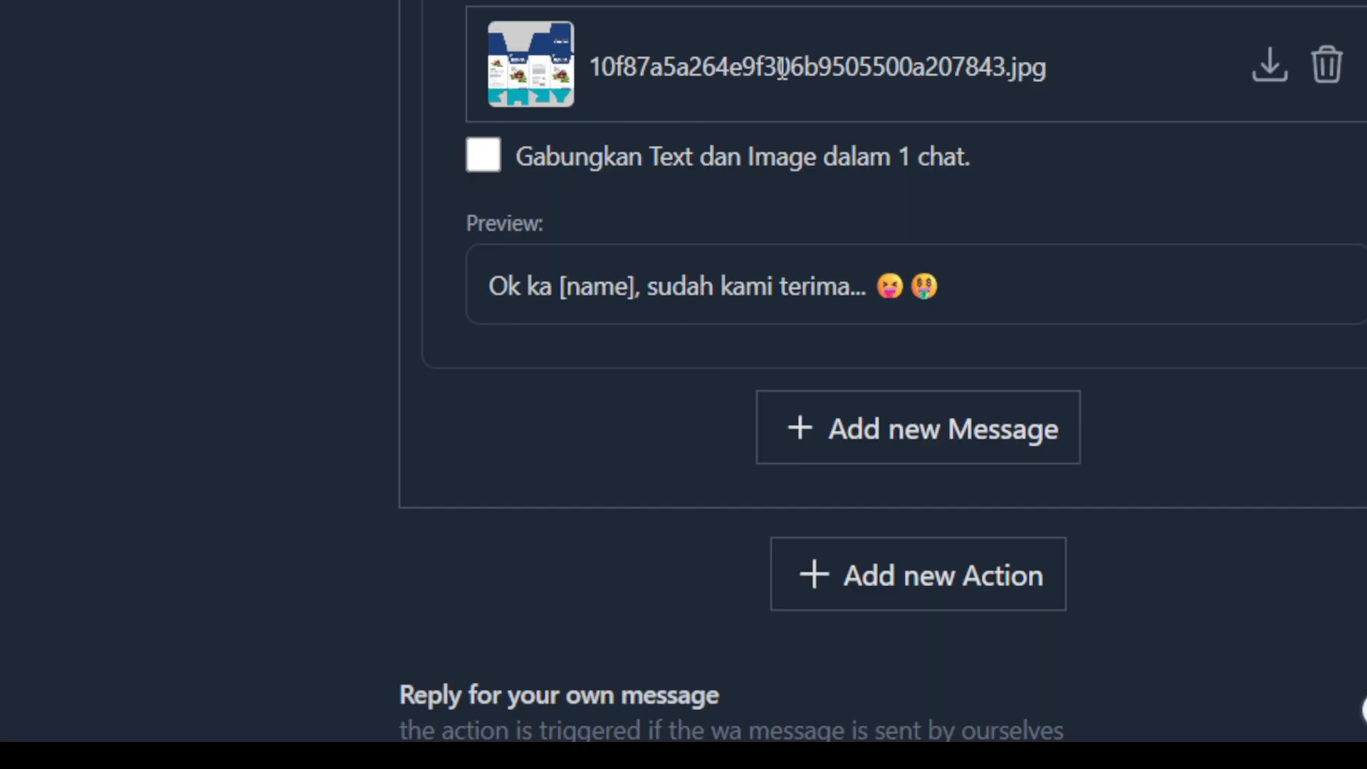
Add a second action to the bot rule and set its activity to Save To List.
scroll(1228, 134, "down", 6)
scroll(1228, 134, "up", 12)
scroll(659, 110, "up", 5)
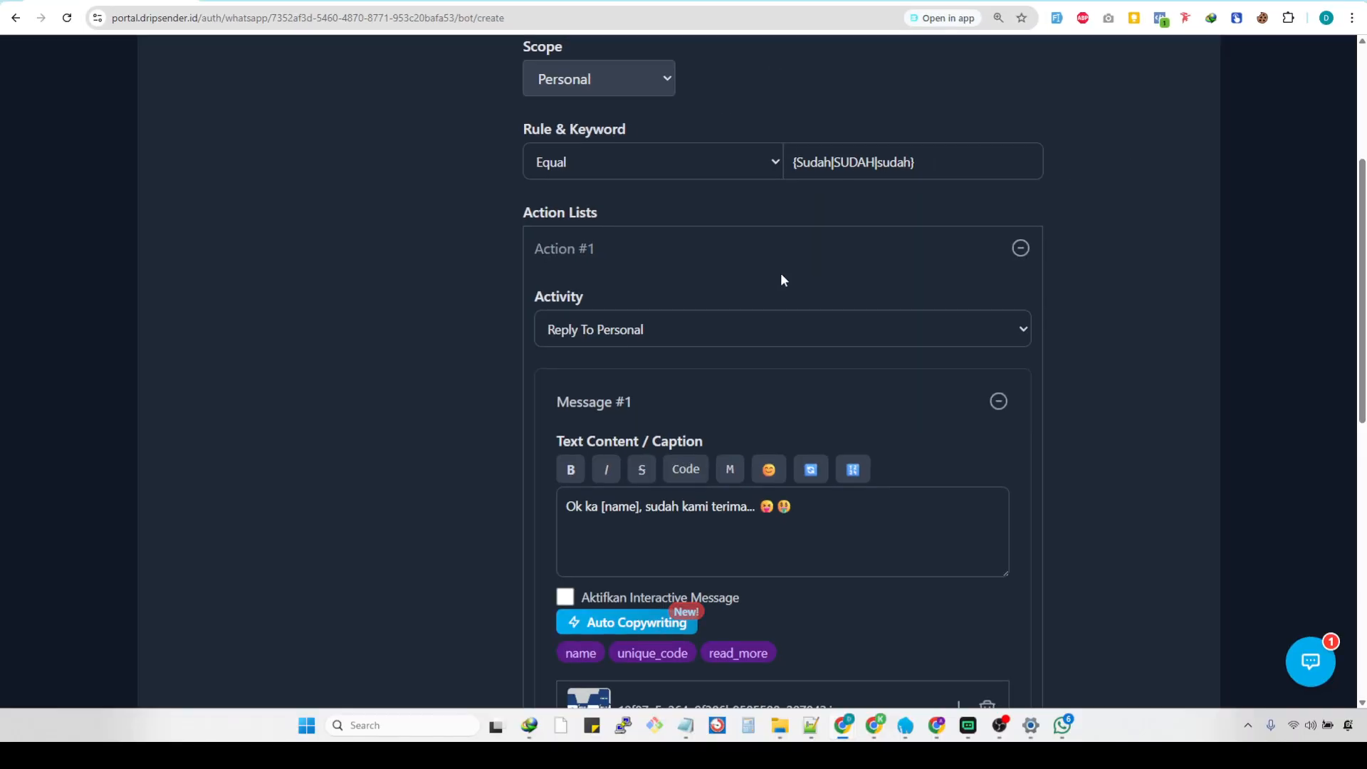
scroll(931, 420, "down", 3)
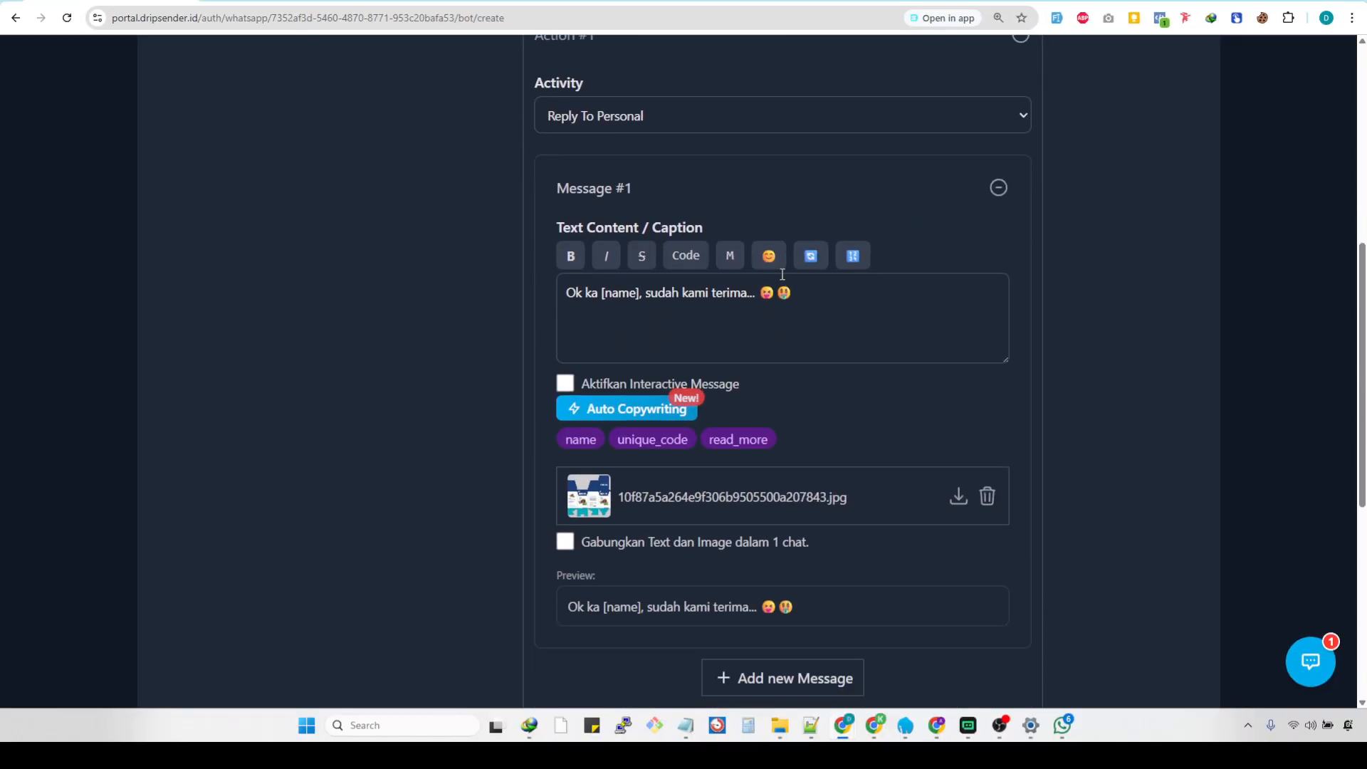
scroll(781, 274, "down", 6)
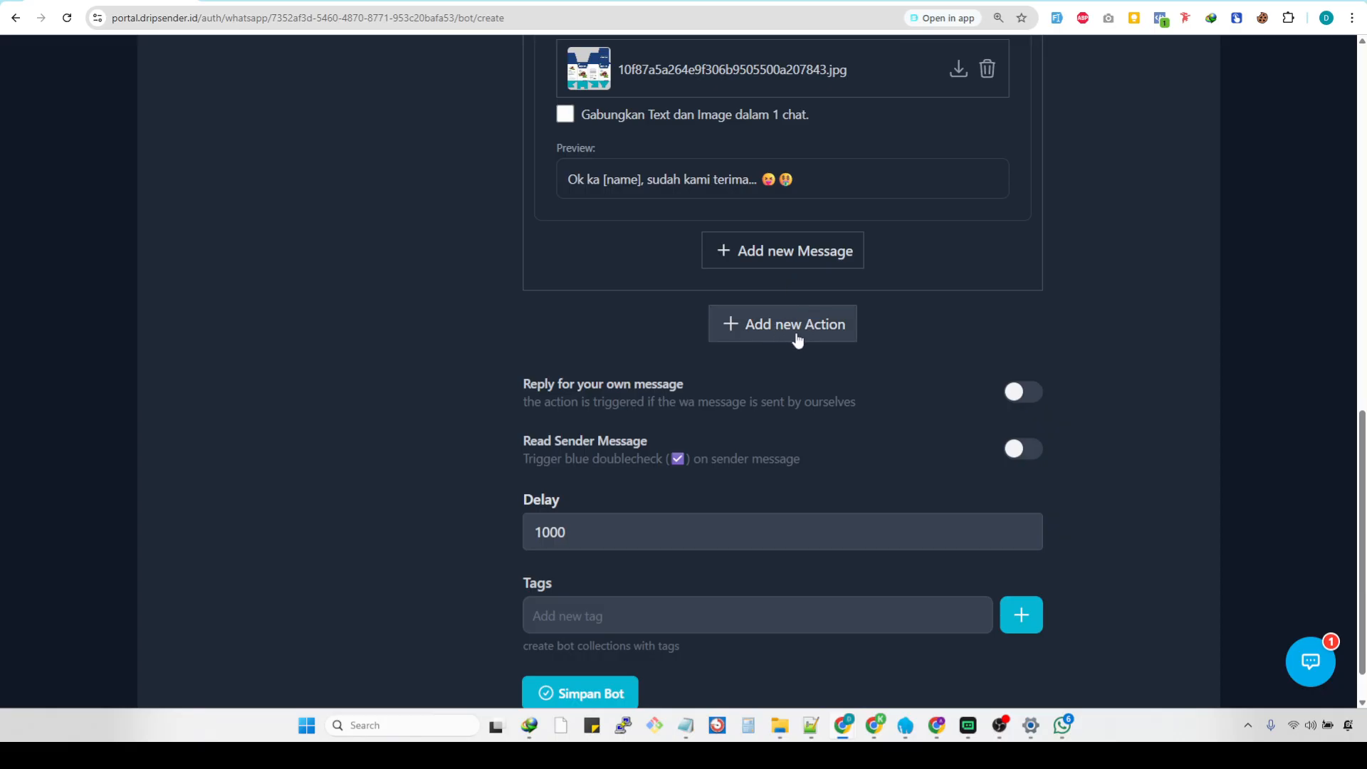
left_click(797, 341)
scroll(785, 335, "down", 1)
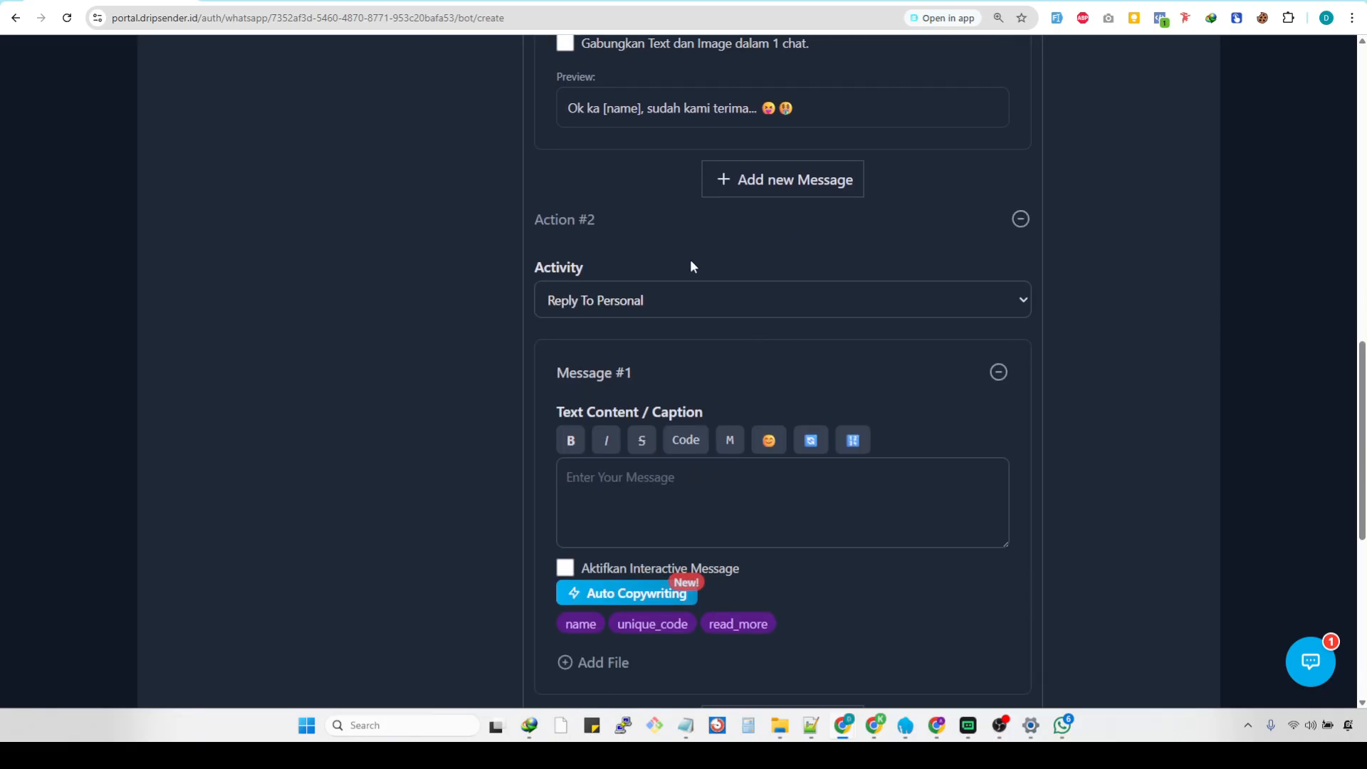
scroll(688, 265, "up", 8)
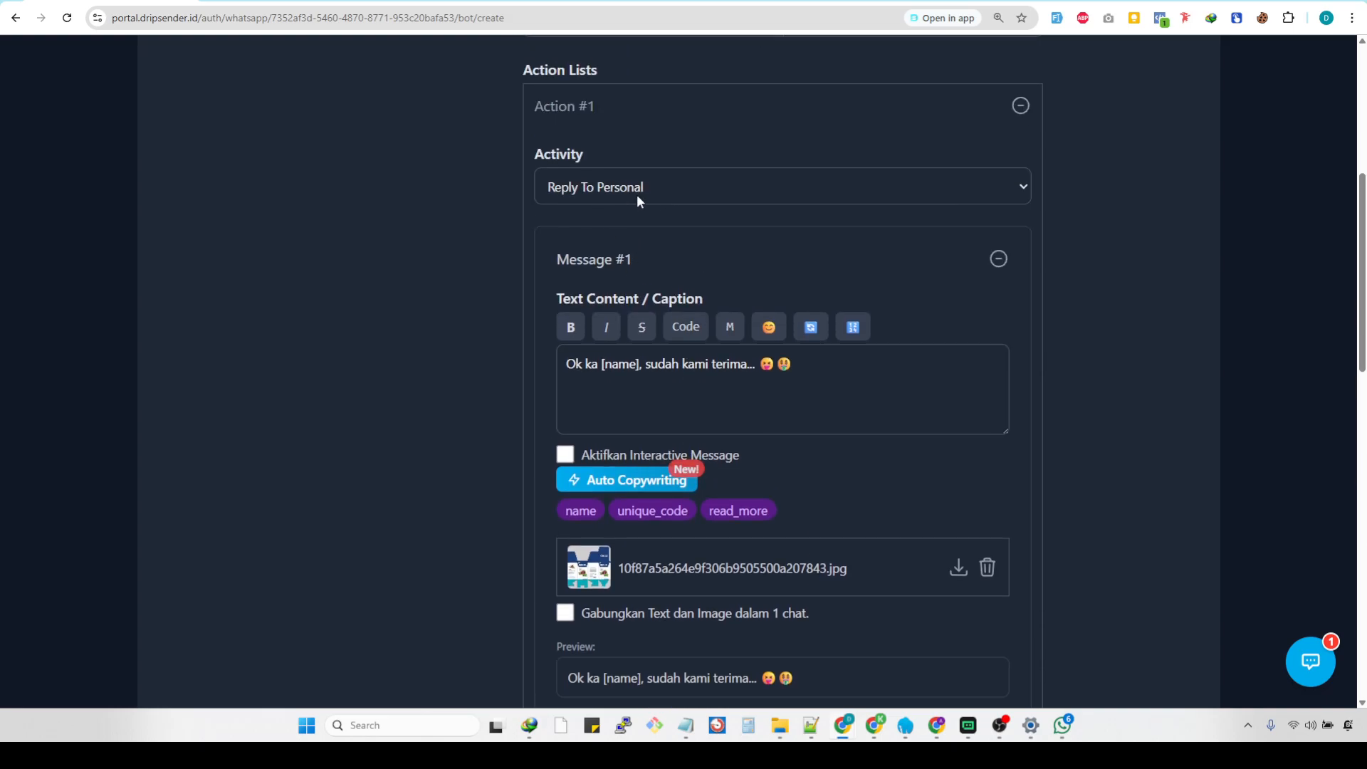
scroll(637, 194, "down", 8)
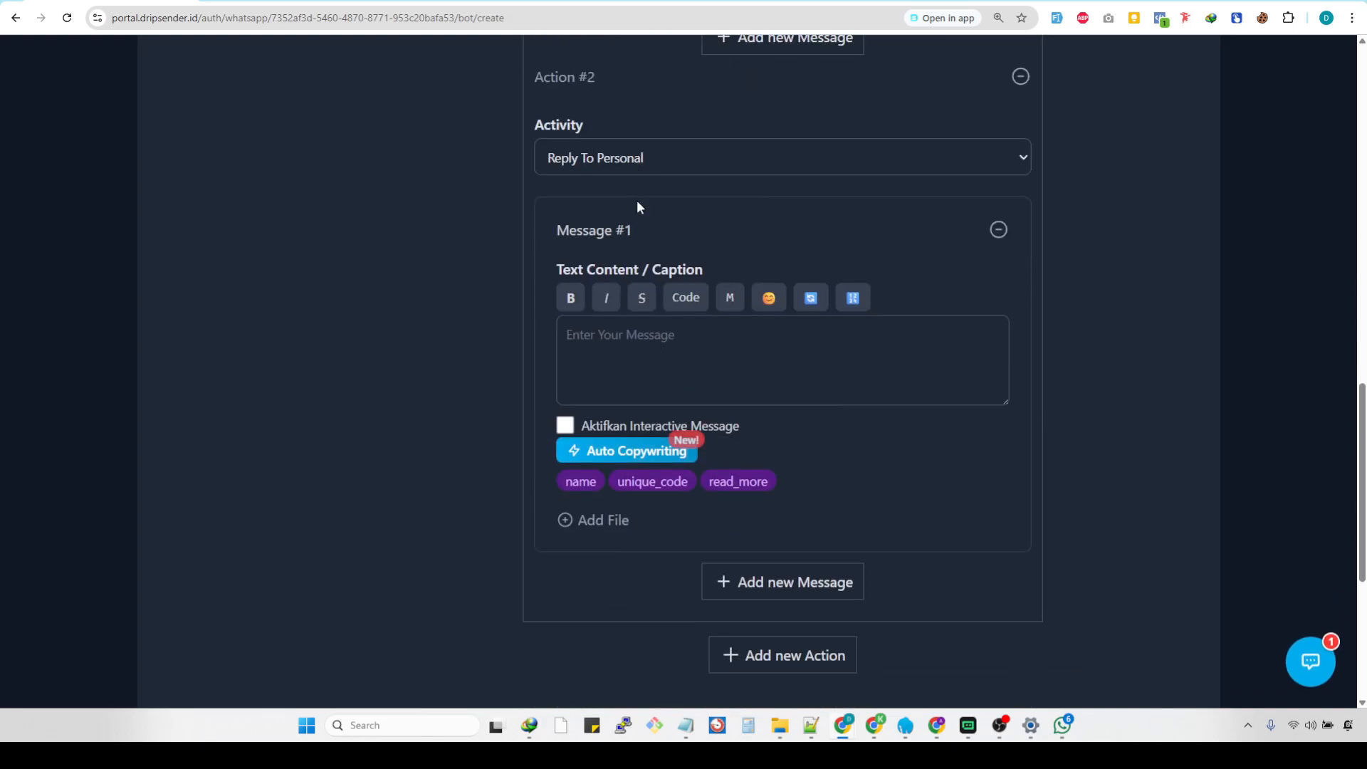
scroll(630, 269, "up", 1)
left_click(669, 302)
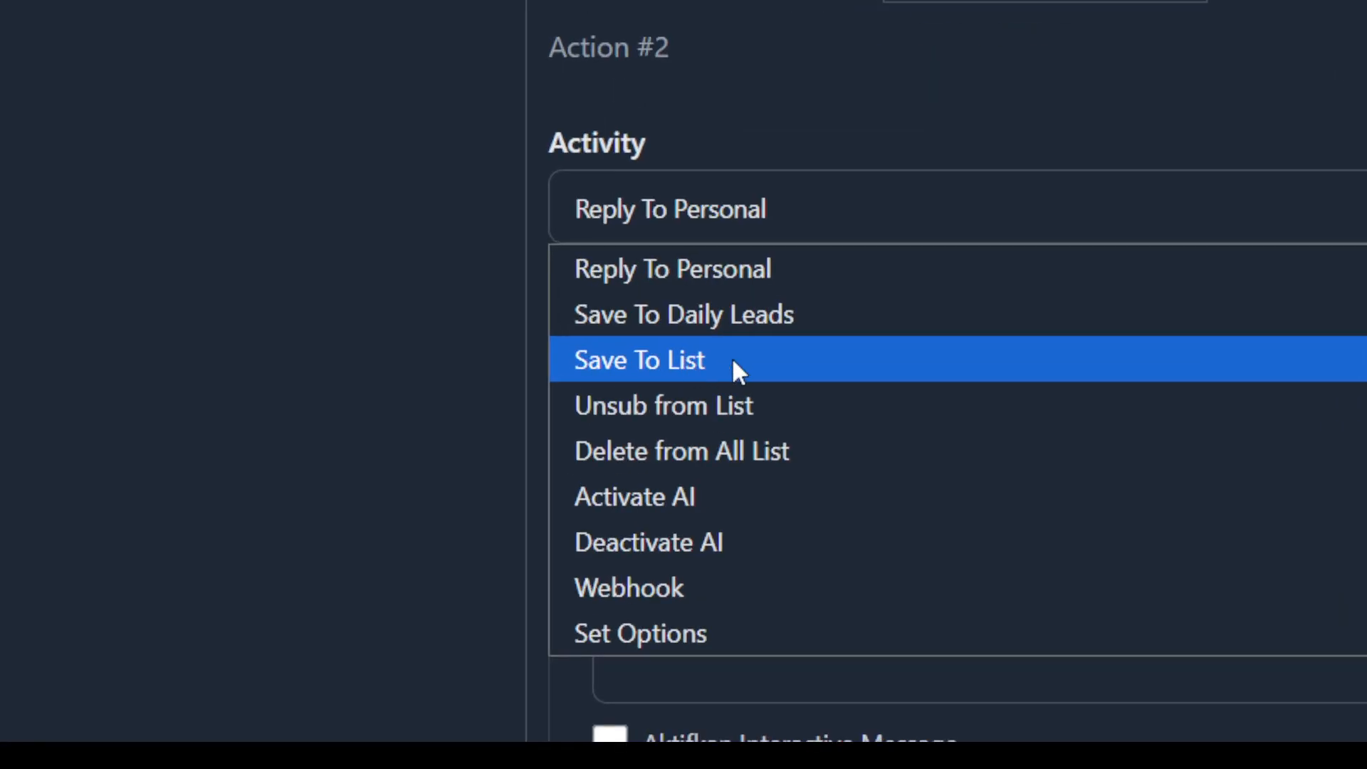
left_click(818, 365)
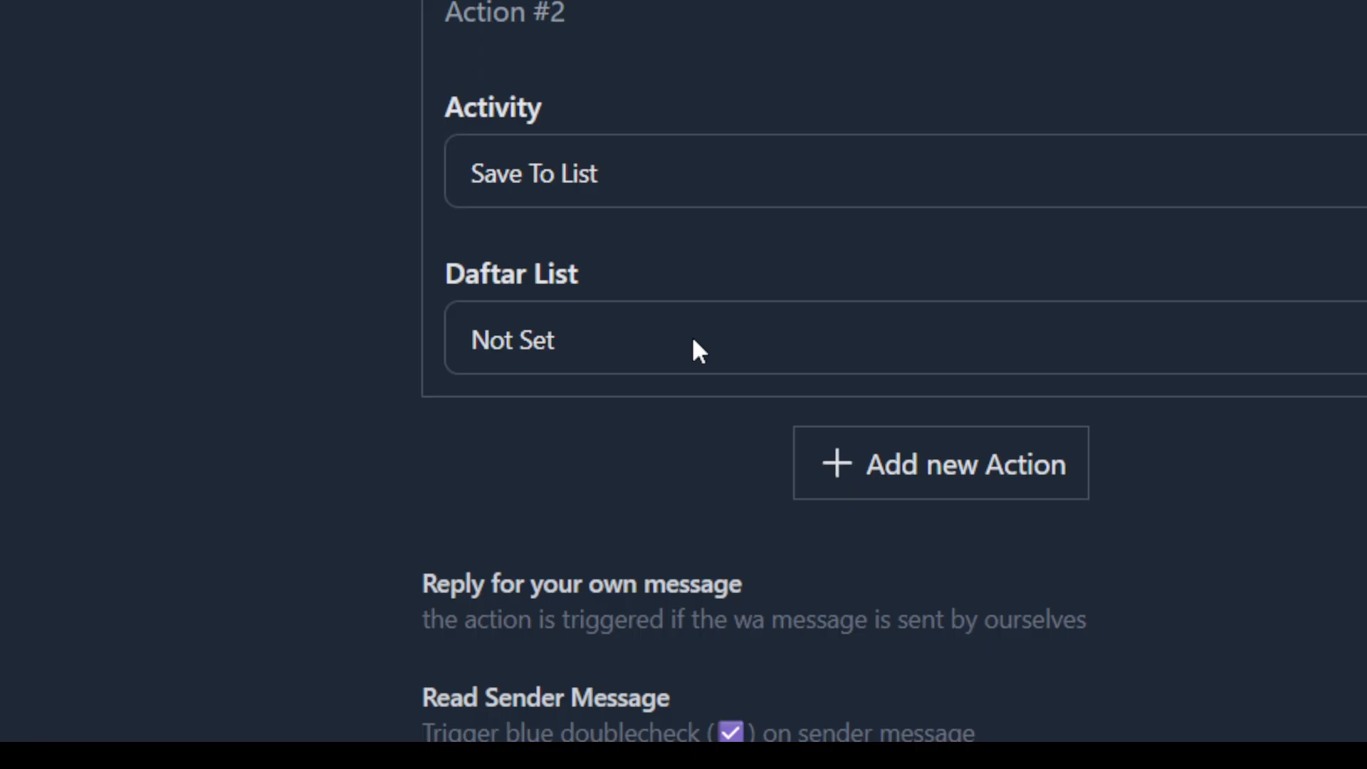
Look over the lists offered for Action #2, and view the contact list management page in a separate browser tab.
left_click(693, 341)
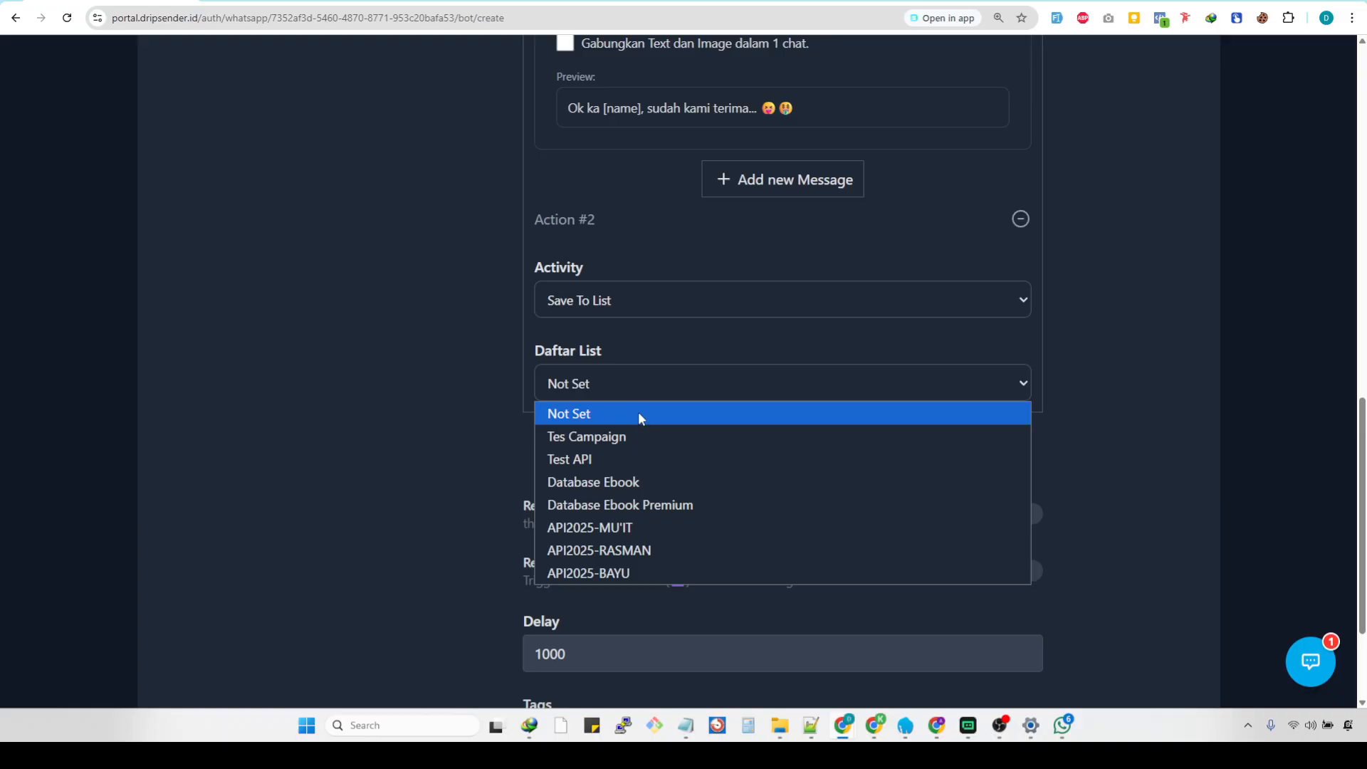
left_click(457, 275)
scroll(438, 277, "up", 12)
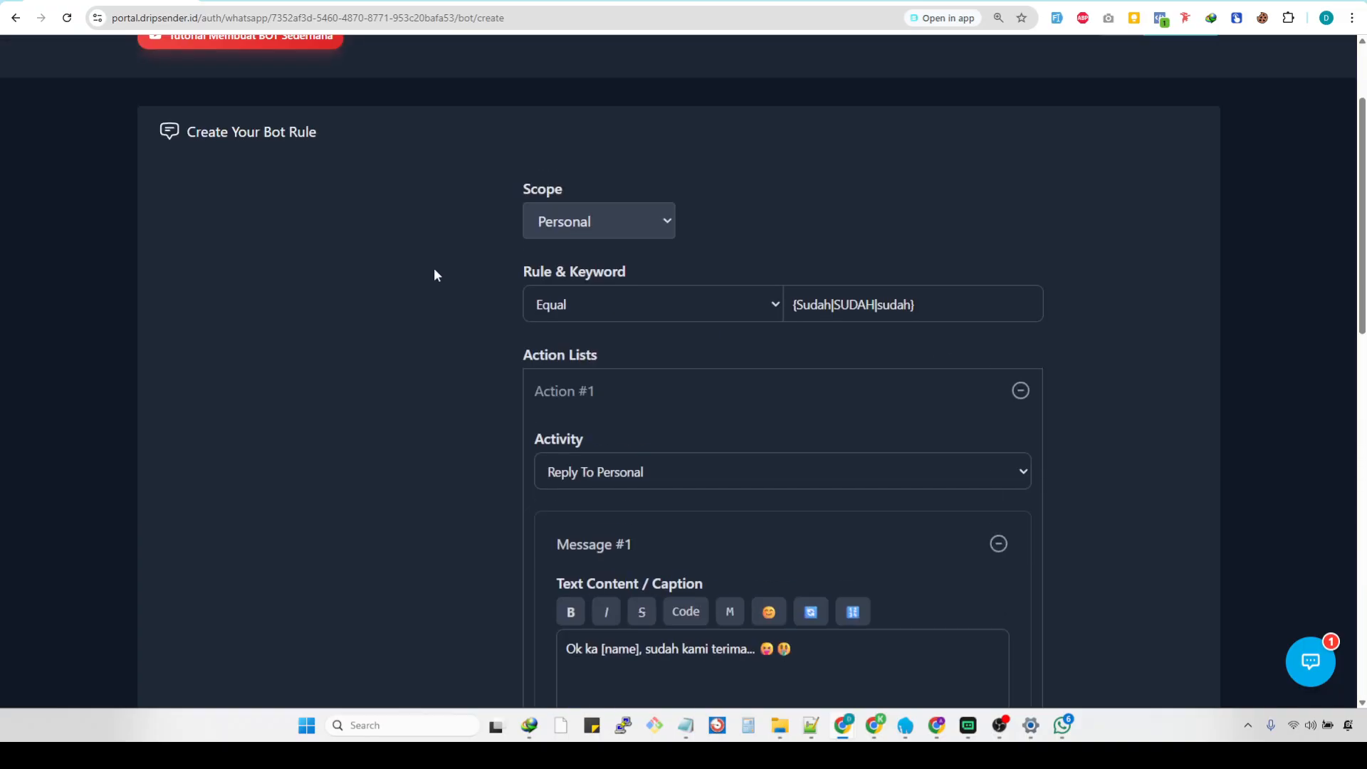
left_click(488, 78)
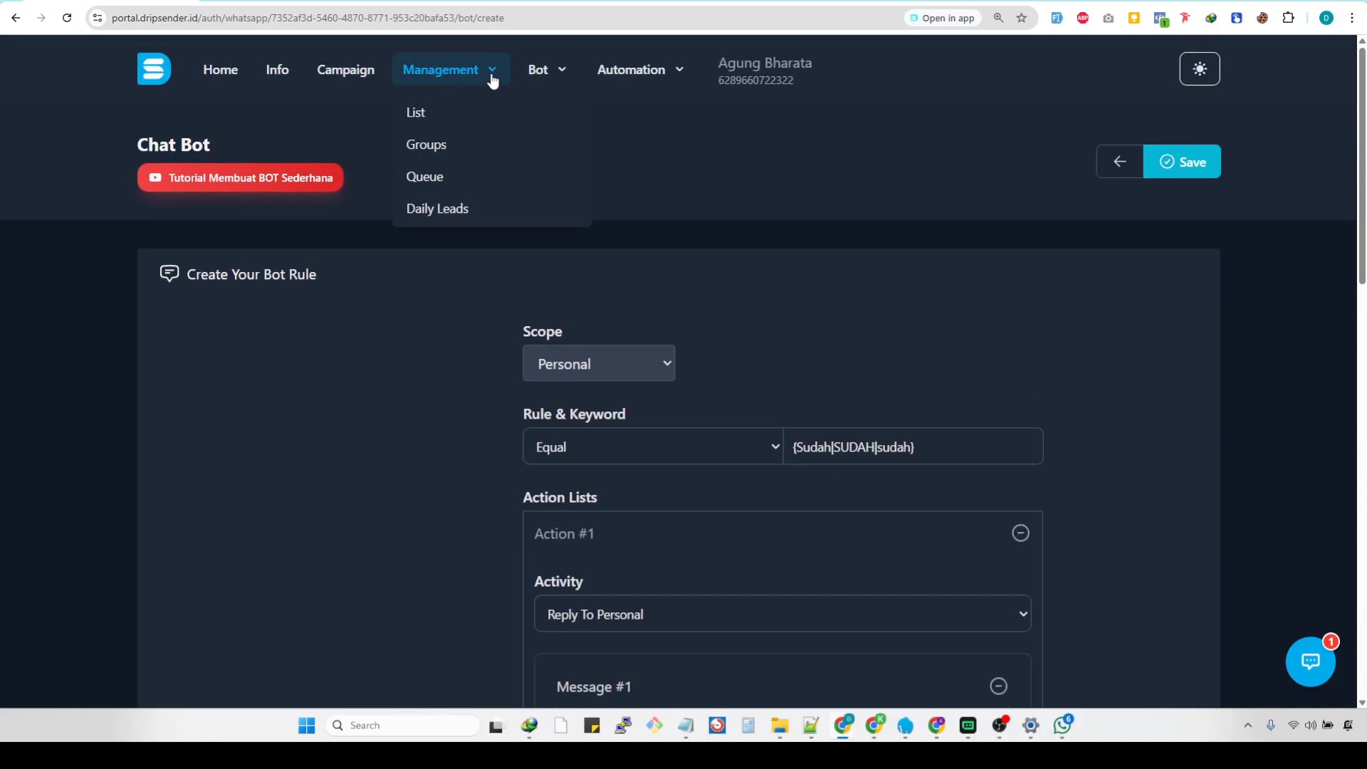
left_click(468, 115)
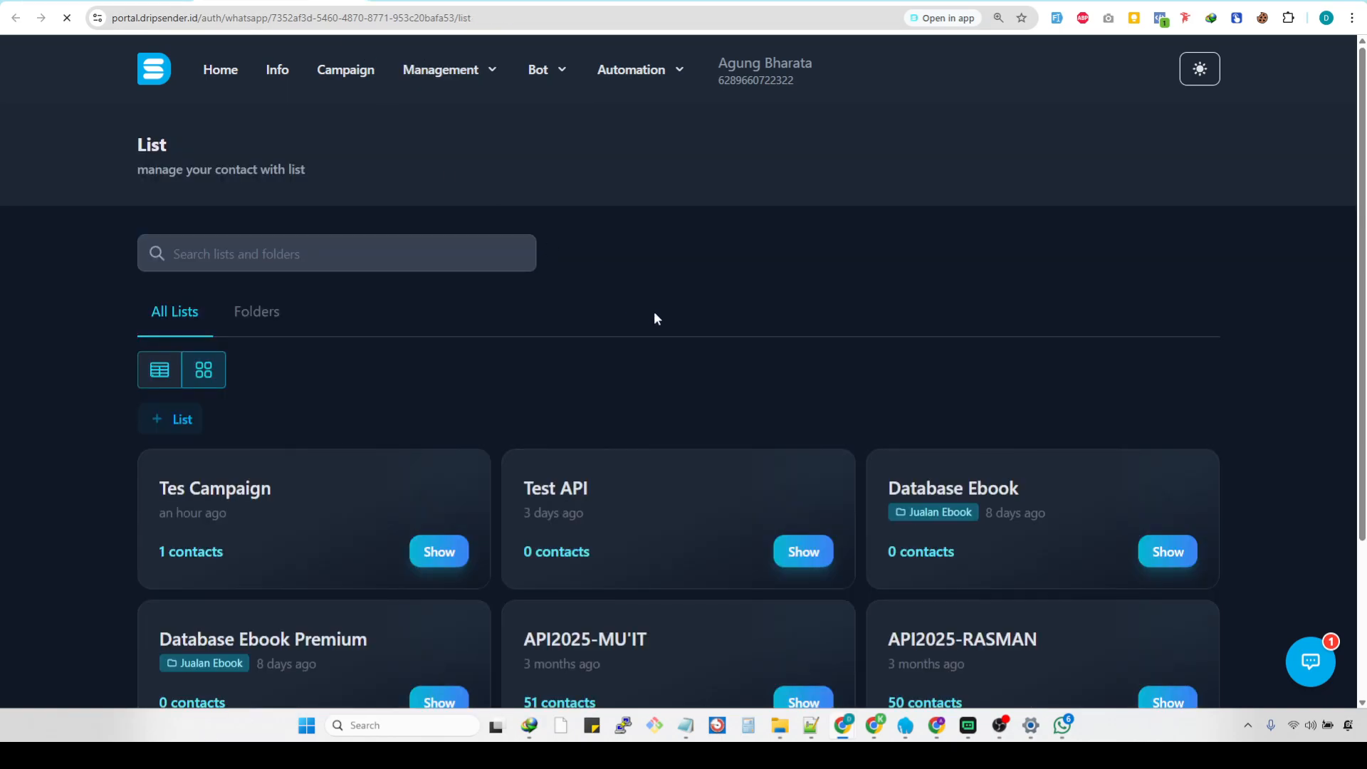
scroll(675, 332, "down", 3)
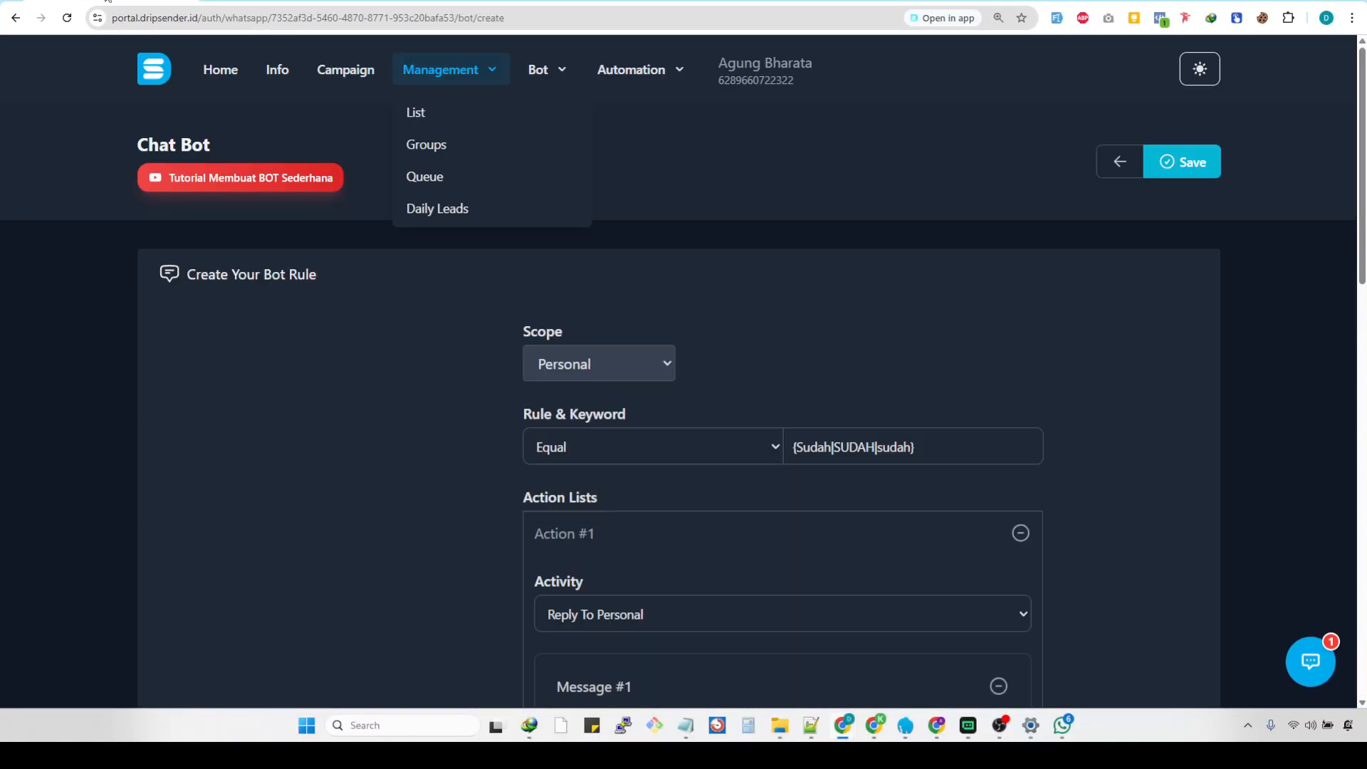
Return to the bot rule and choose Test API as Action #2's list, keeping Save To List as its activity.
scroll(721, 384, "down", 14)
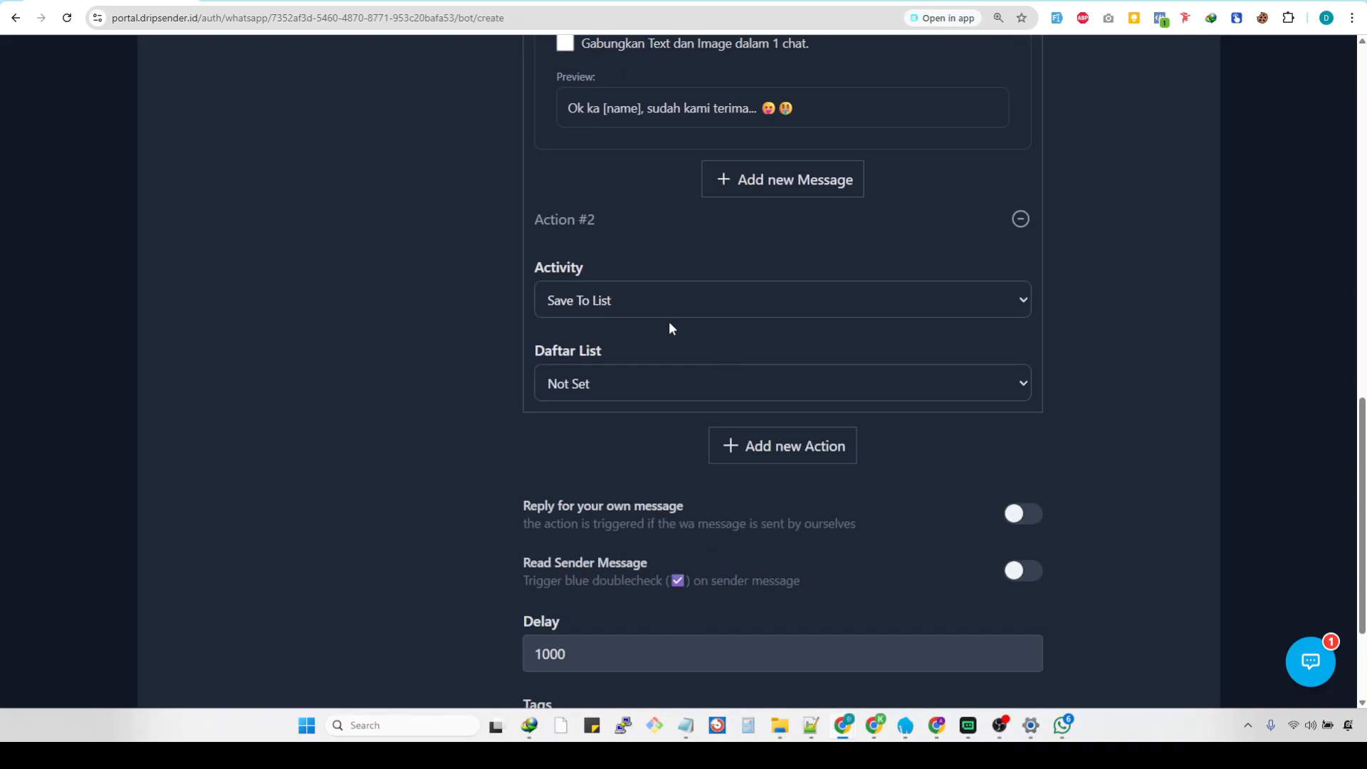
left_click(672, 301)
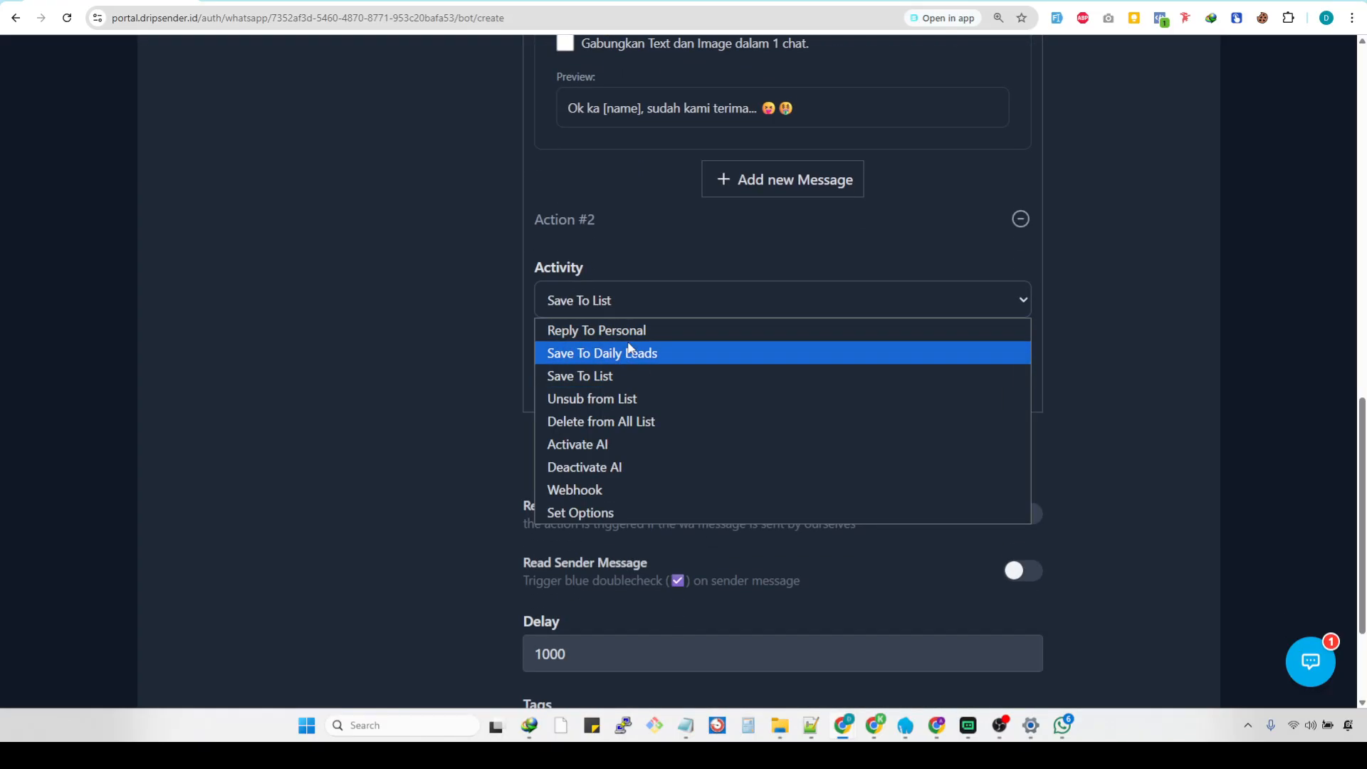
left_click(662, 299)
left_click(660, 309)
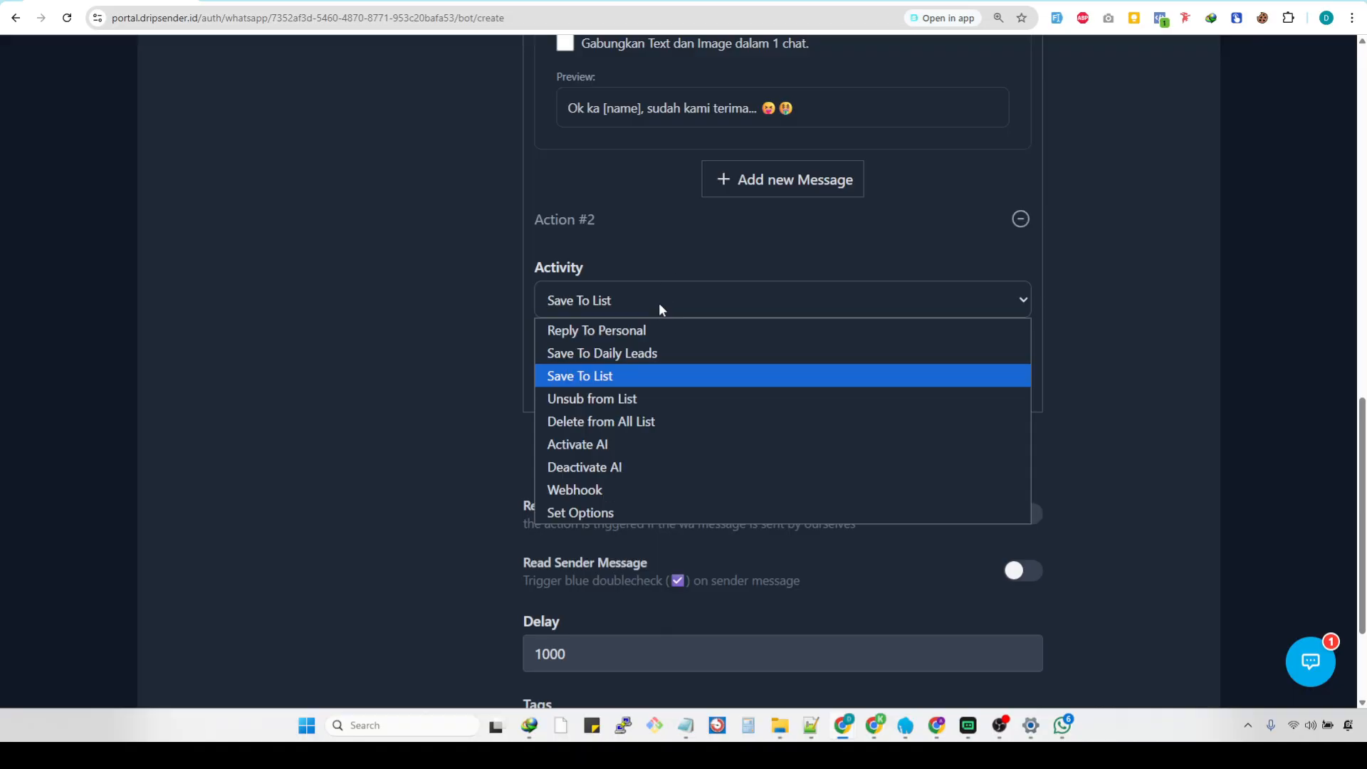
left_click(623, 376)
left_click(610, 384)
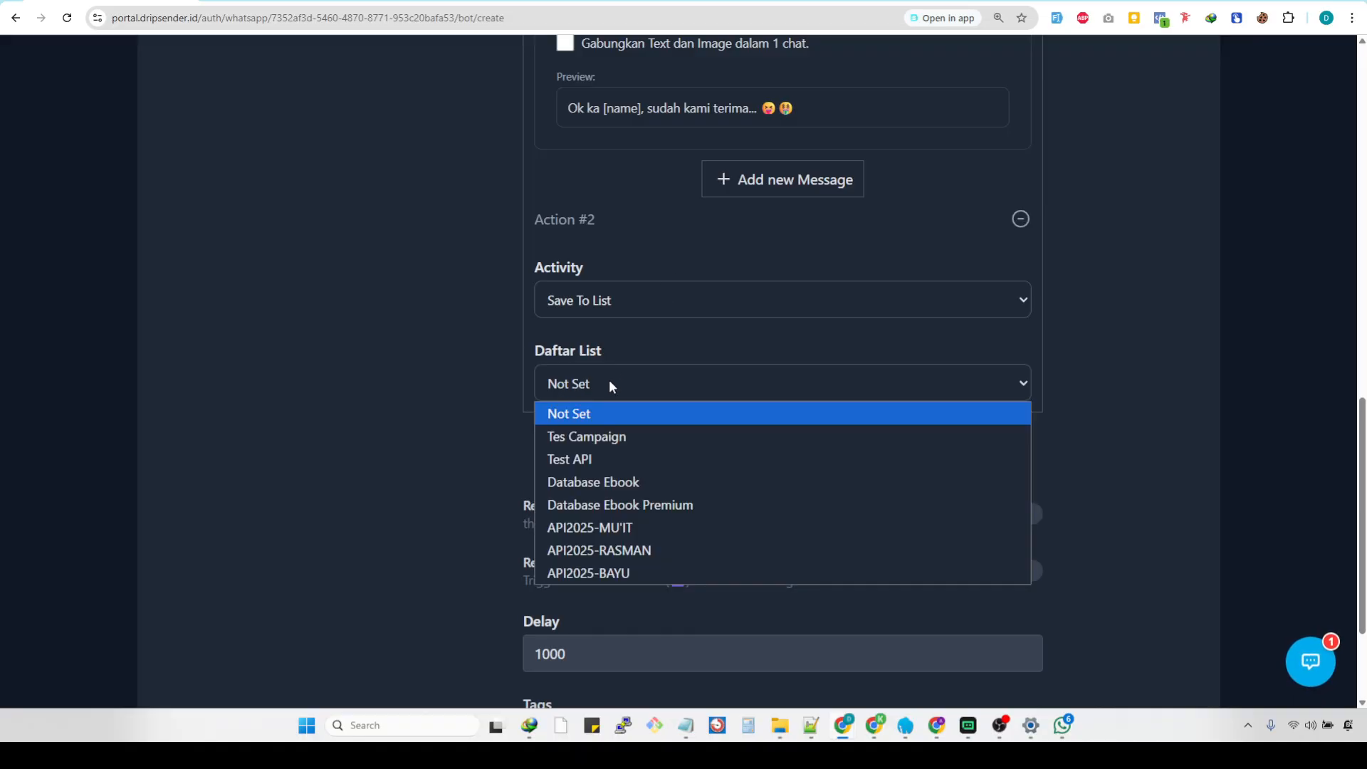
left_click(605, 456)
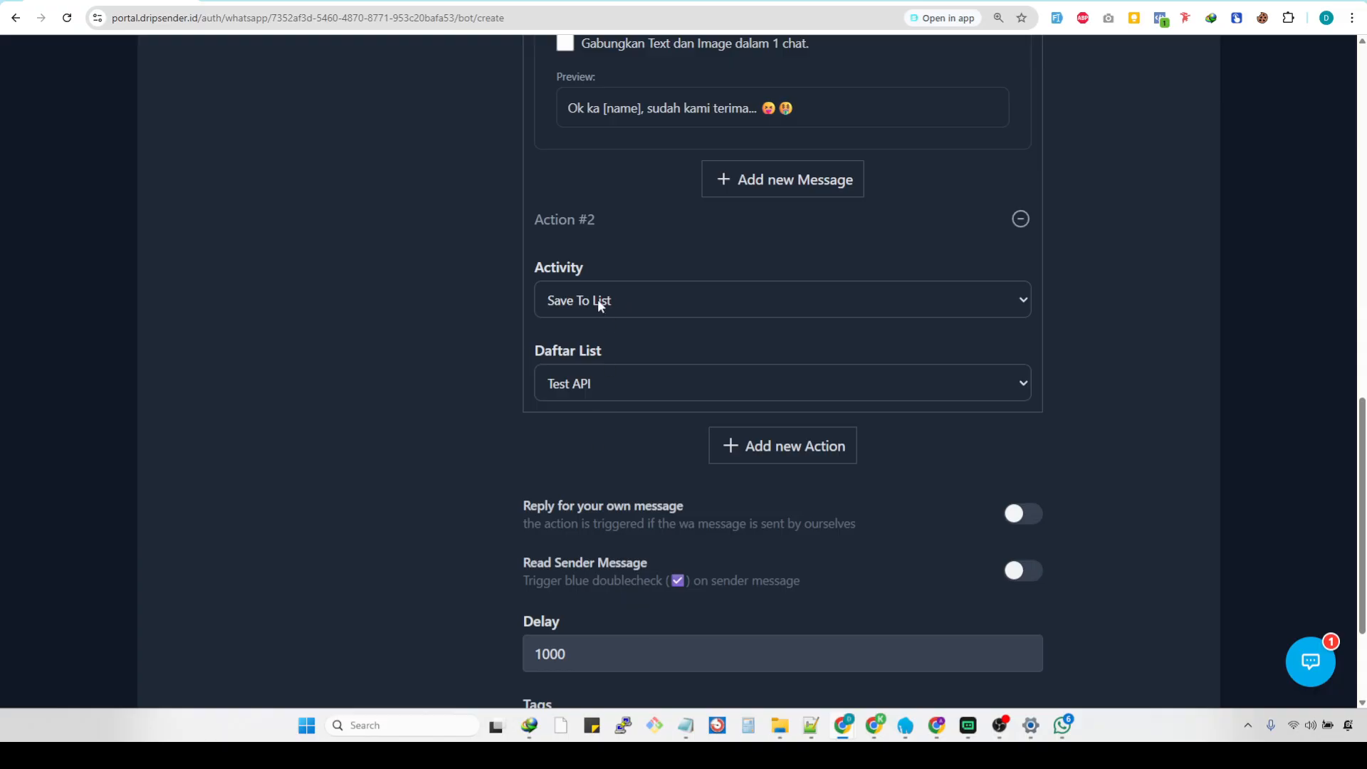
Add a third action to the bot rule and set its activity to Save To Daily Leads.
scroll(608, 300, "up", 10)
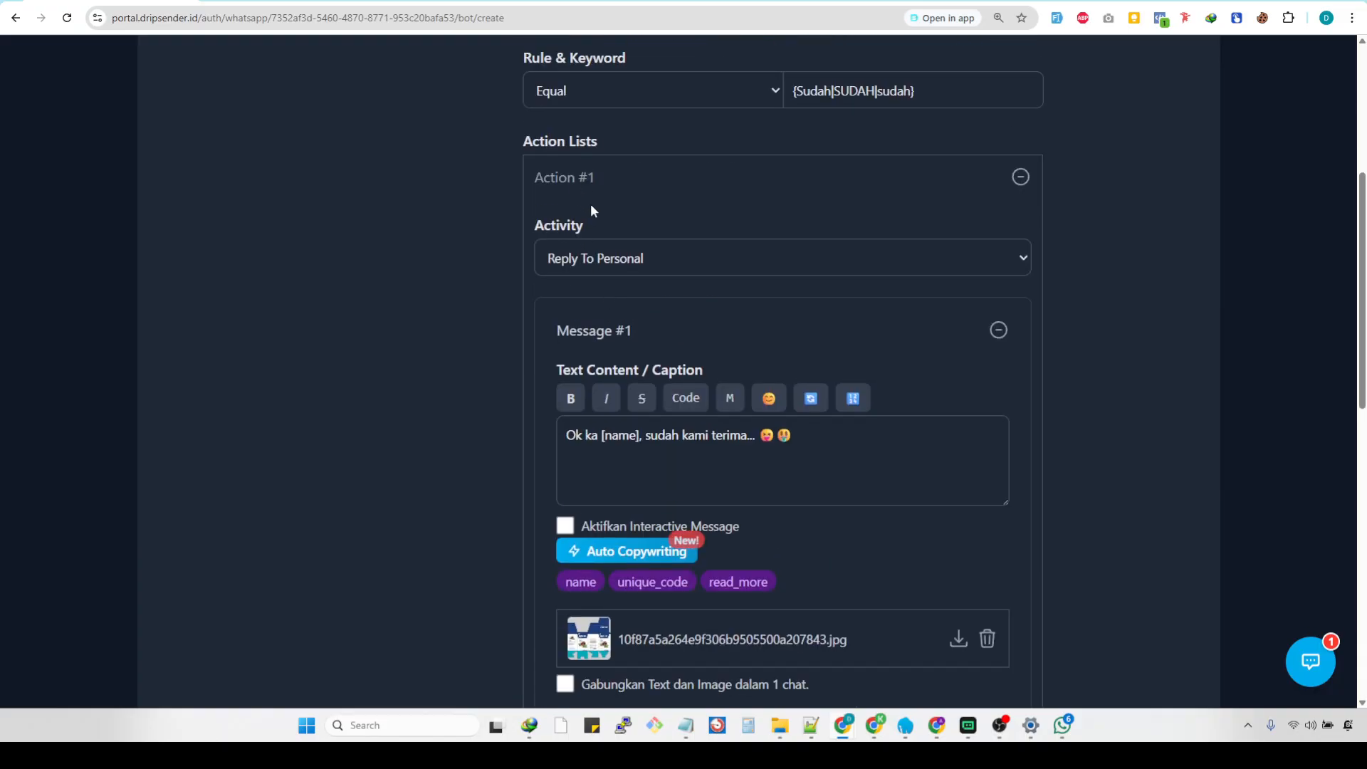
scroll(669, 259, "down", 10)
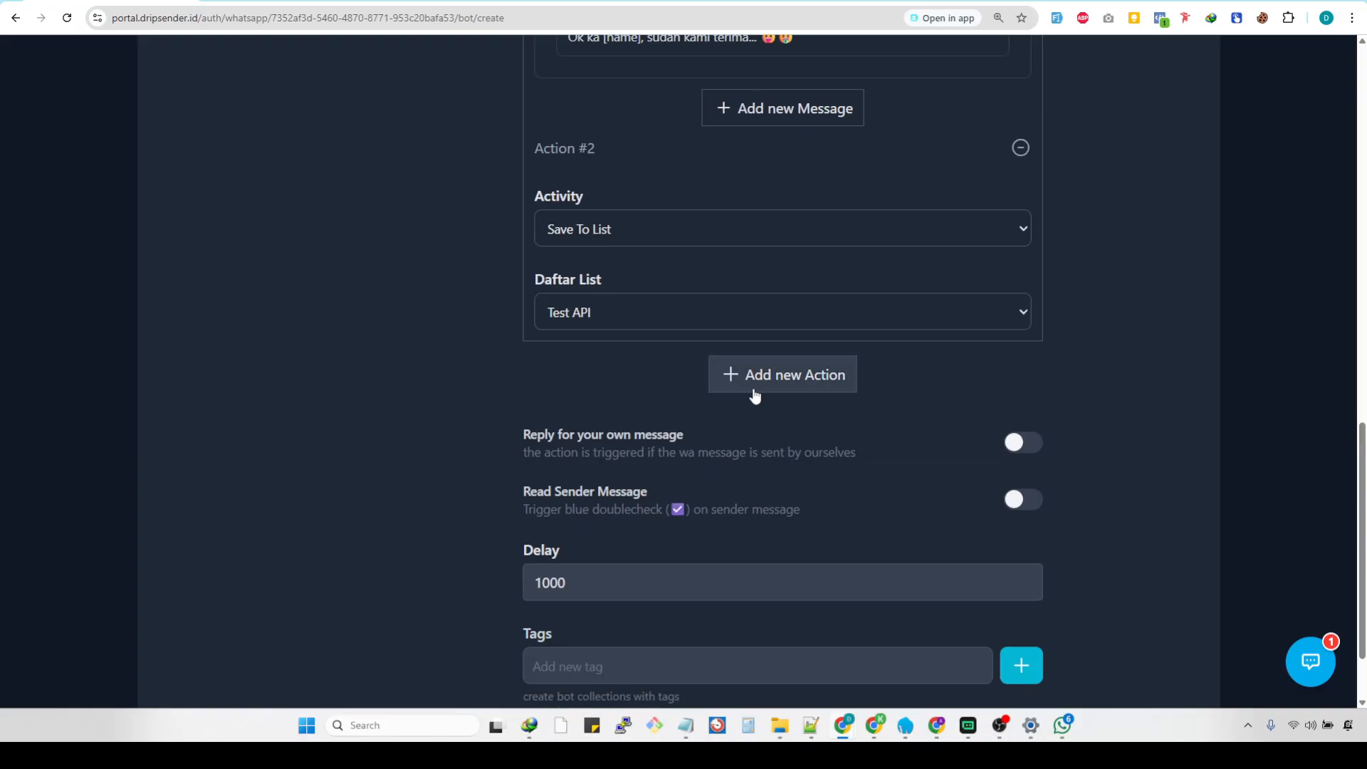
left_click(754, 391)
scroll(717, 421, "down", 2)
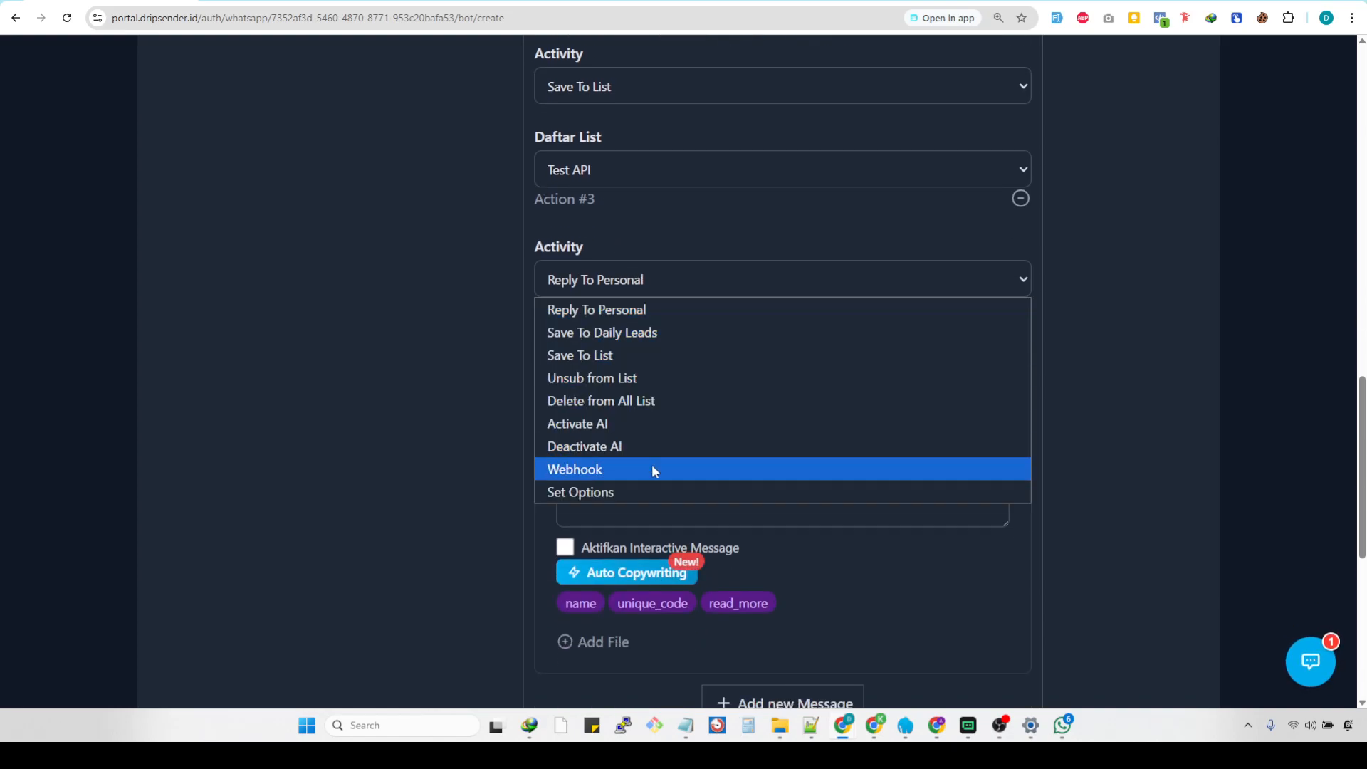
left_click(638, 336)
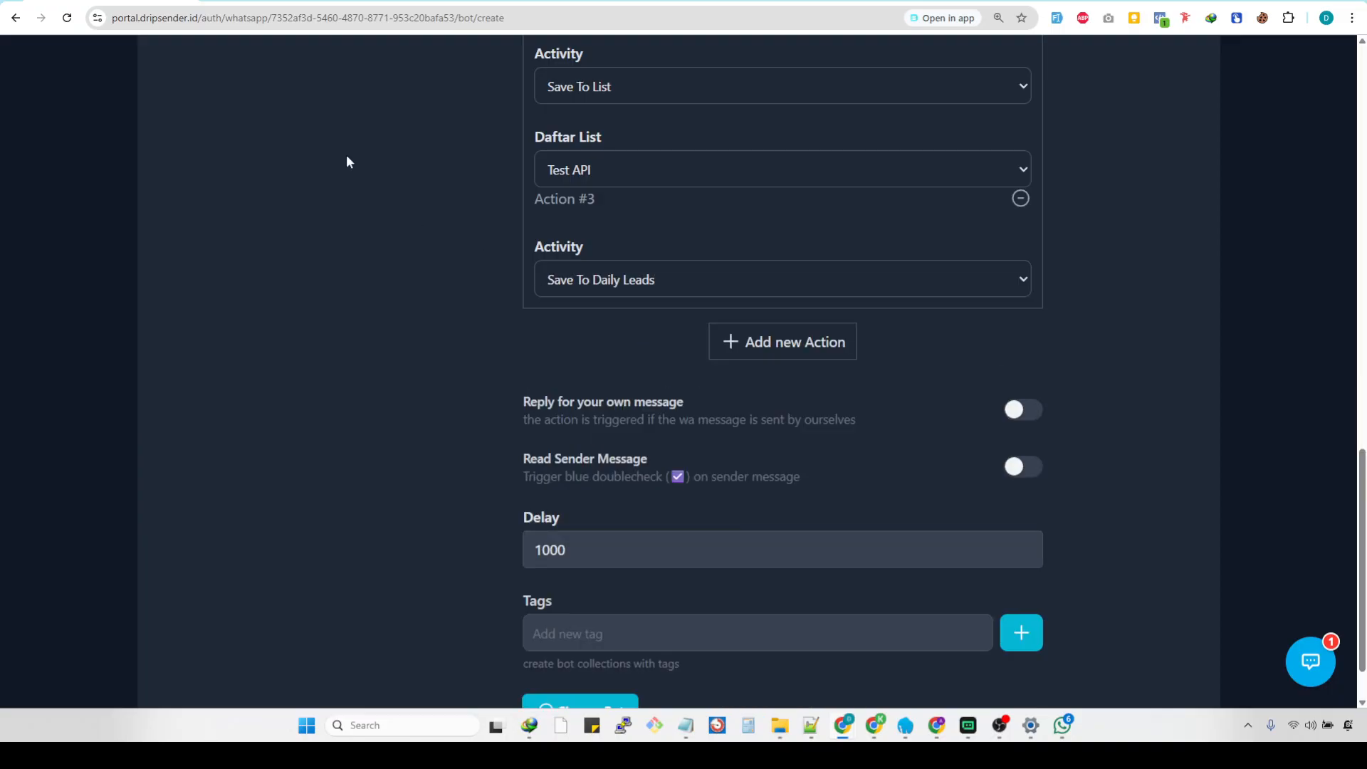
Switch to the separate contact list tab and view the Daily Leads page there.
left_click(306, 1)
scroll(399, 157, "up", 3)
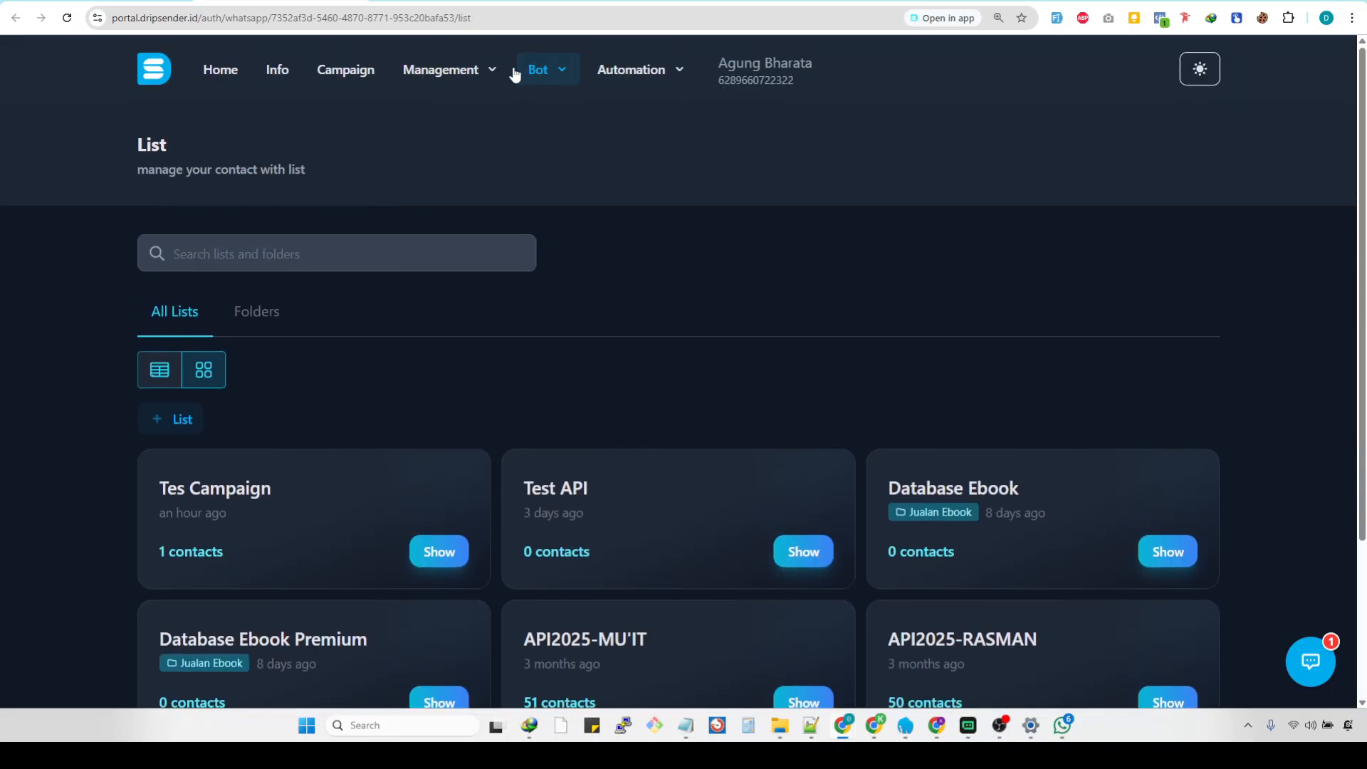
left_click(449, 73)
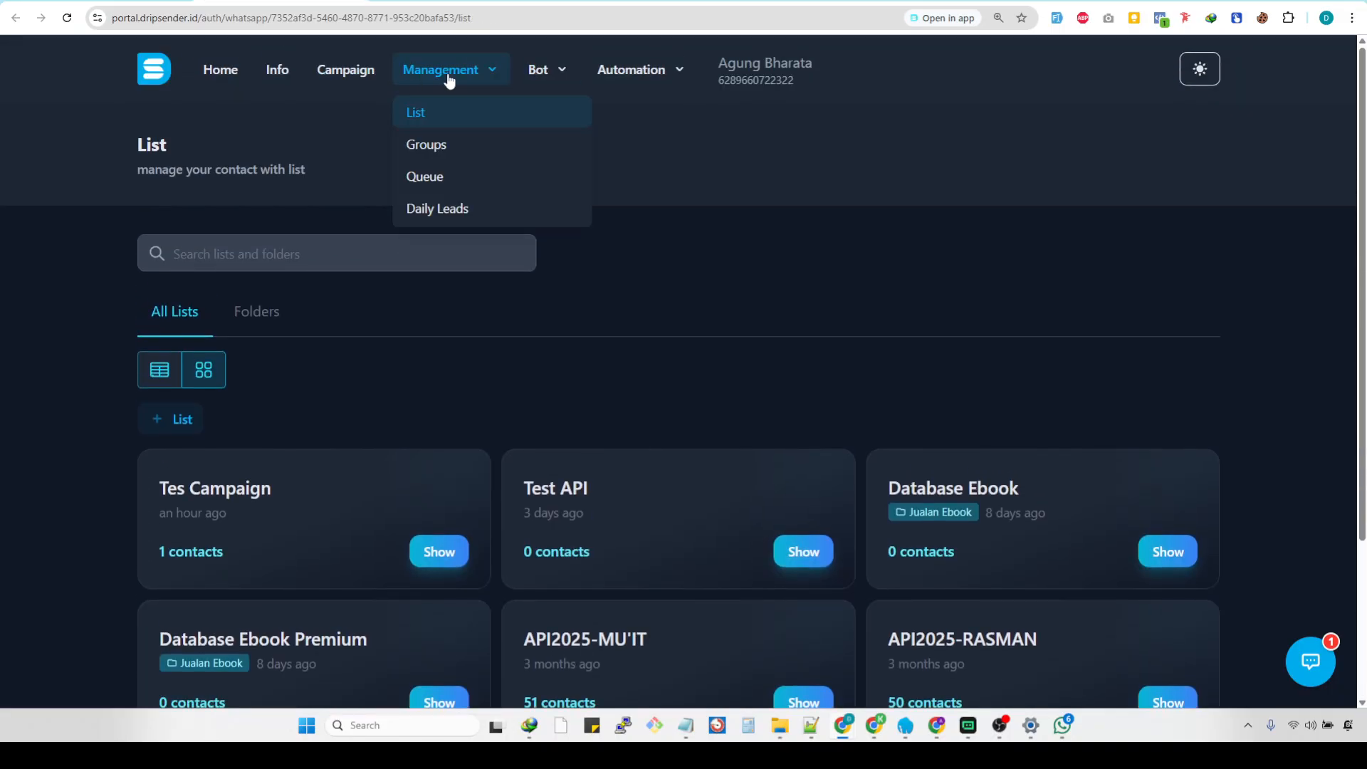
left_click(456, 212)
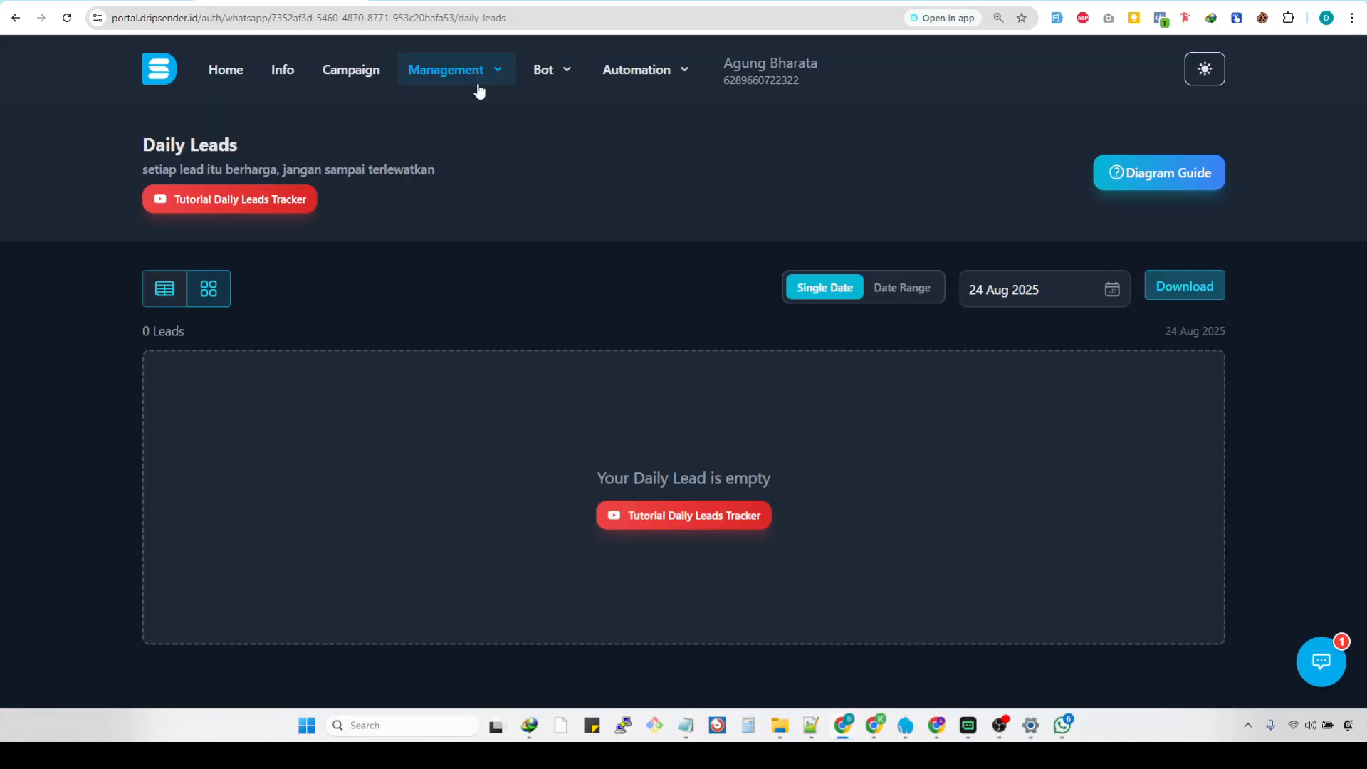
Return to the bot rule and review its three actions, from the personal reply message to Save To List and Save To Daily Leads.
left_click(107, 0)
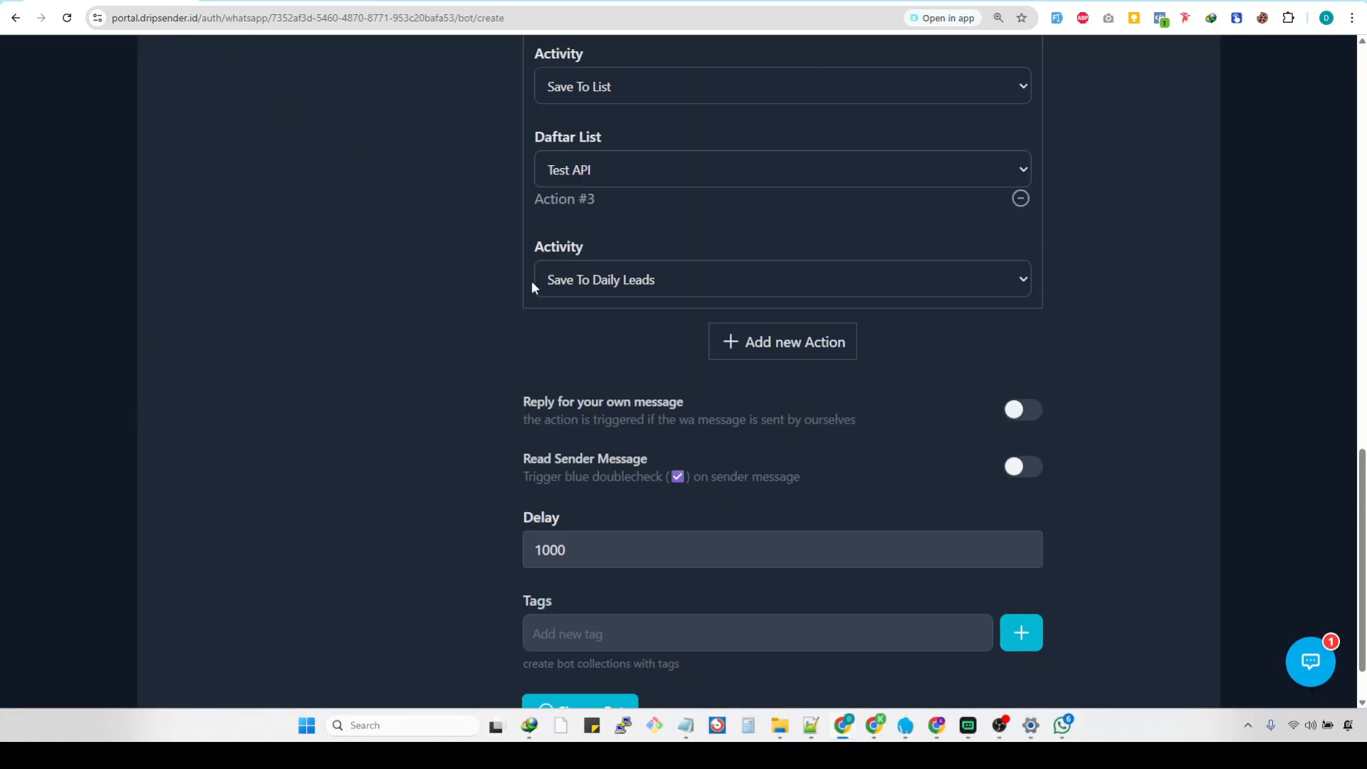
scroll(575, 340, "up", 2)
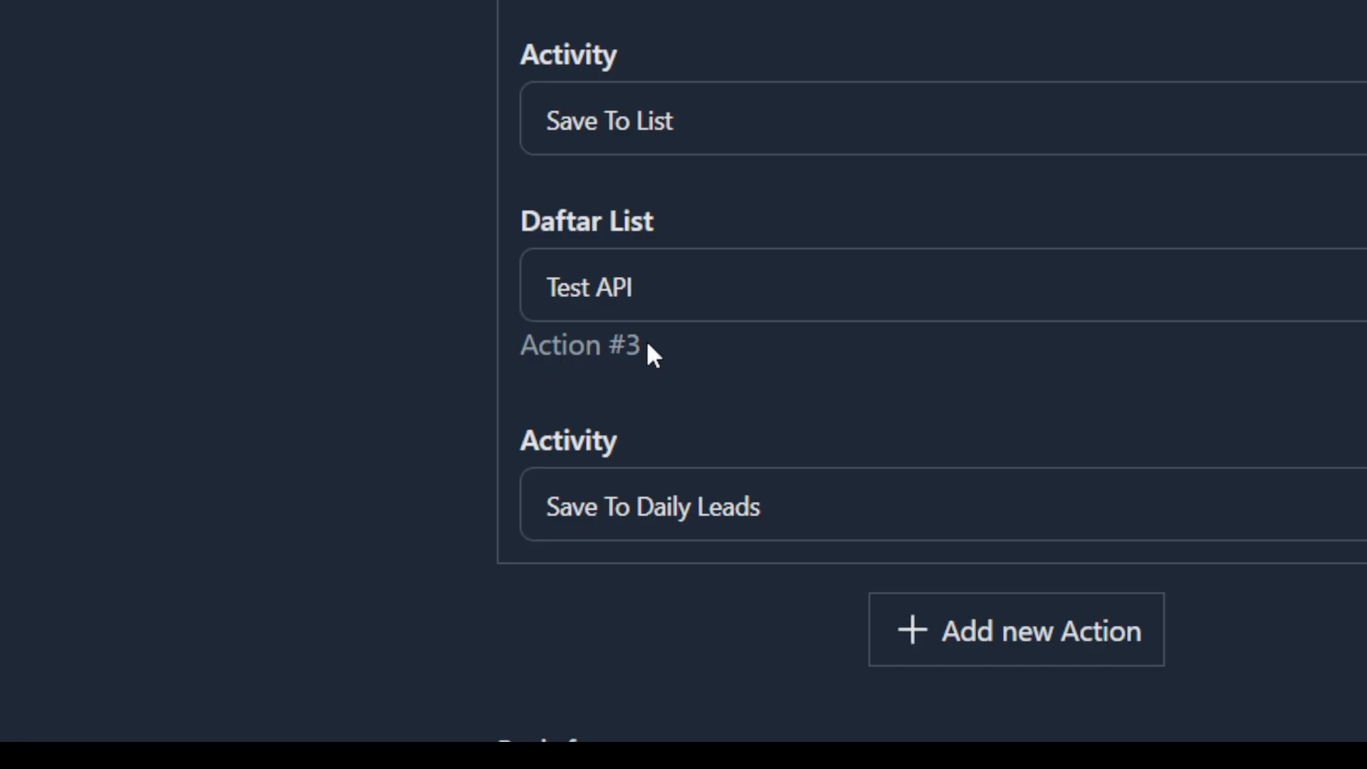
scroll(646, 344, "up", 10)
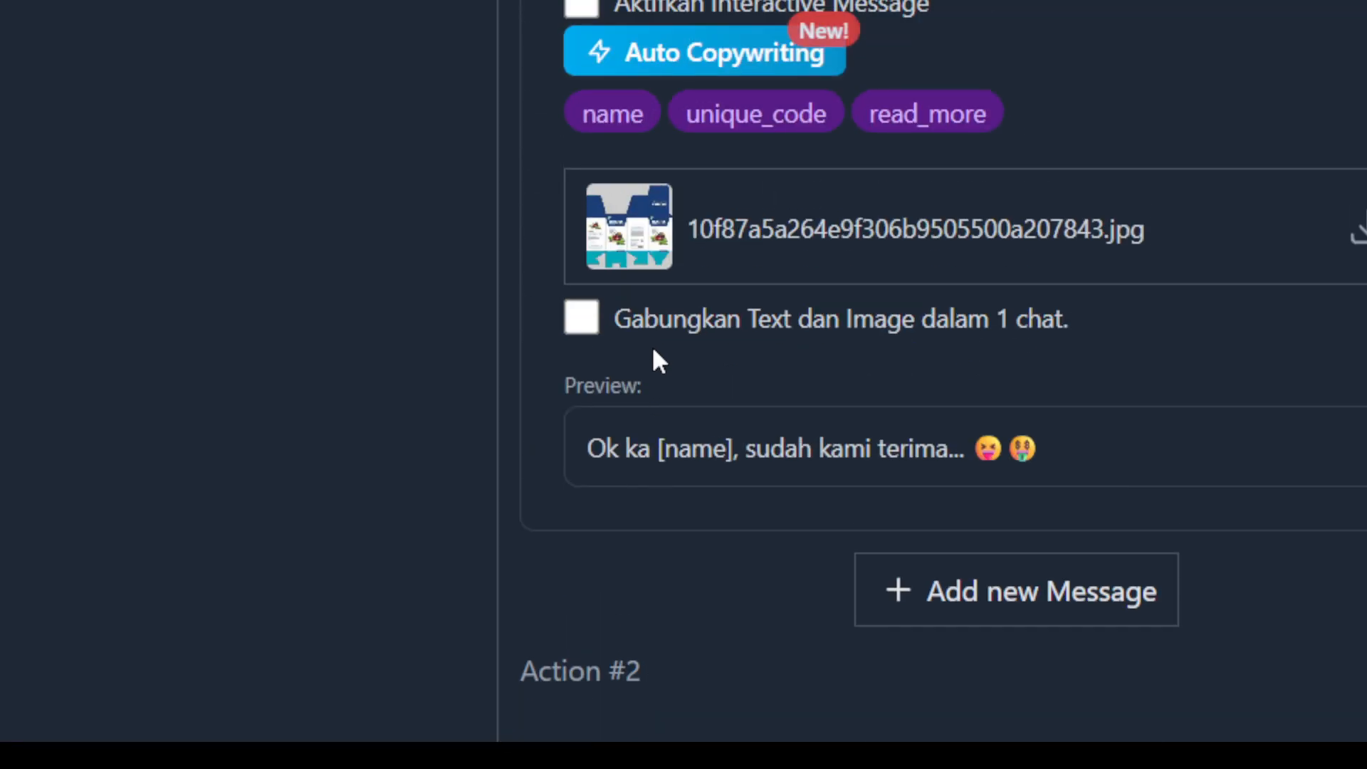
scroll(632, 357, "up", 8)
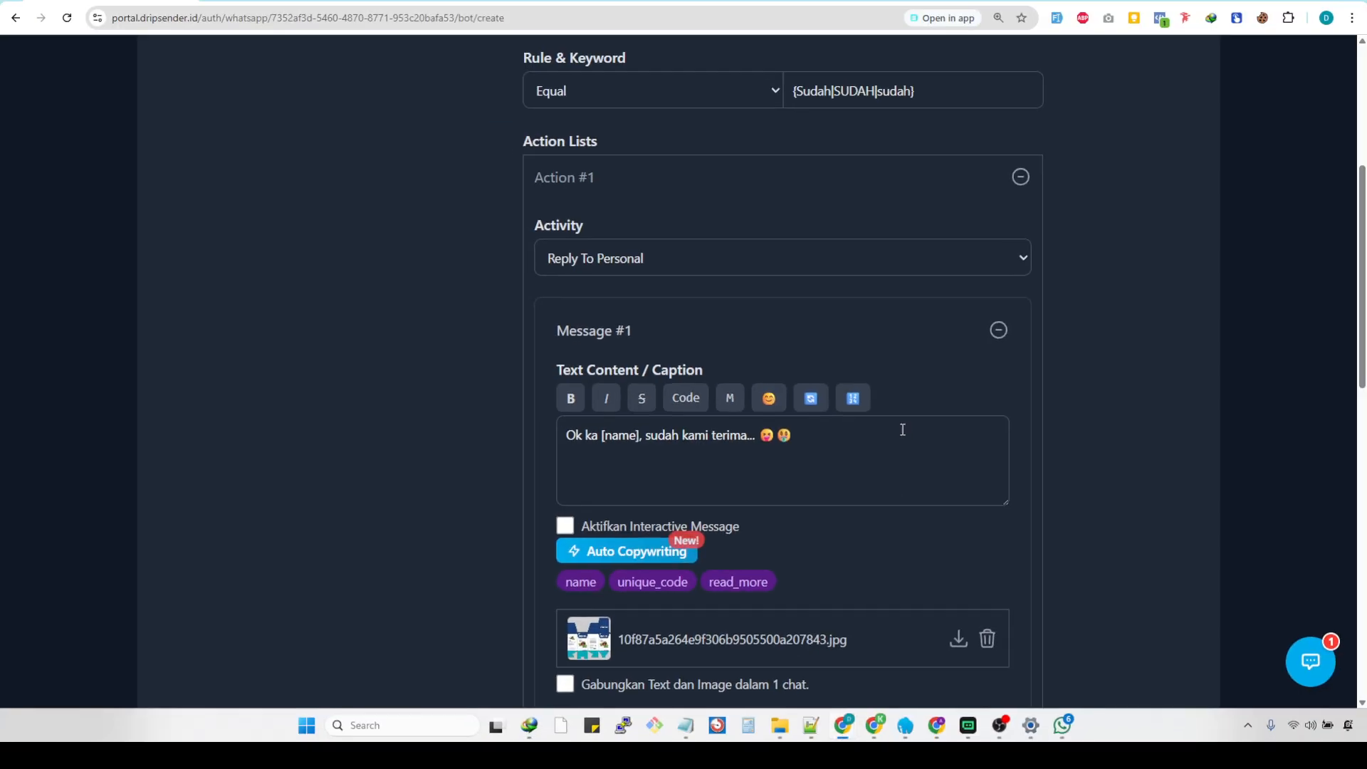
scroll(901, 427, "down", 3)
scroll(675, 397, "down", 4)
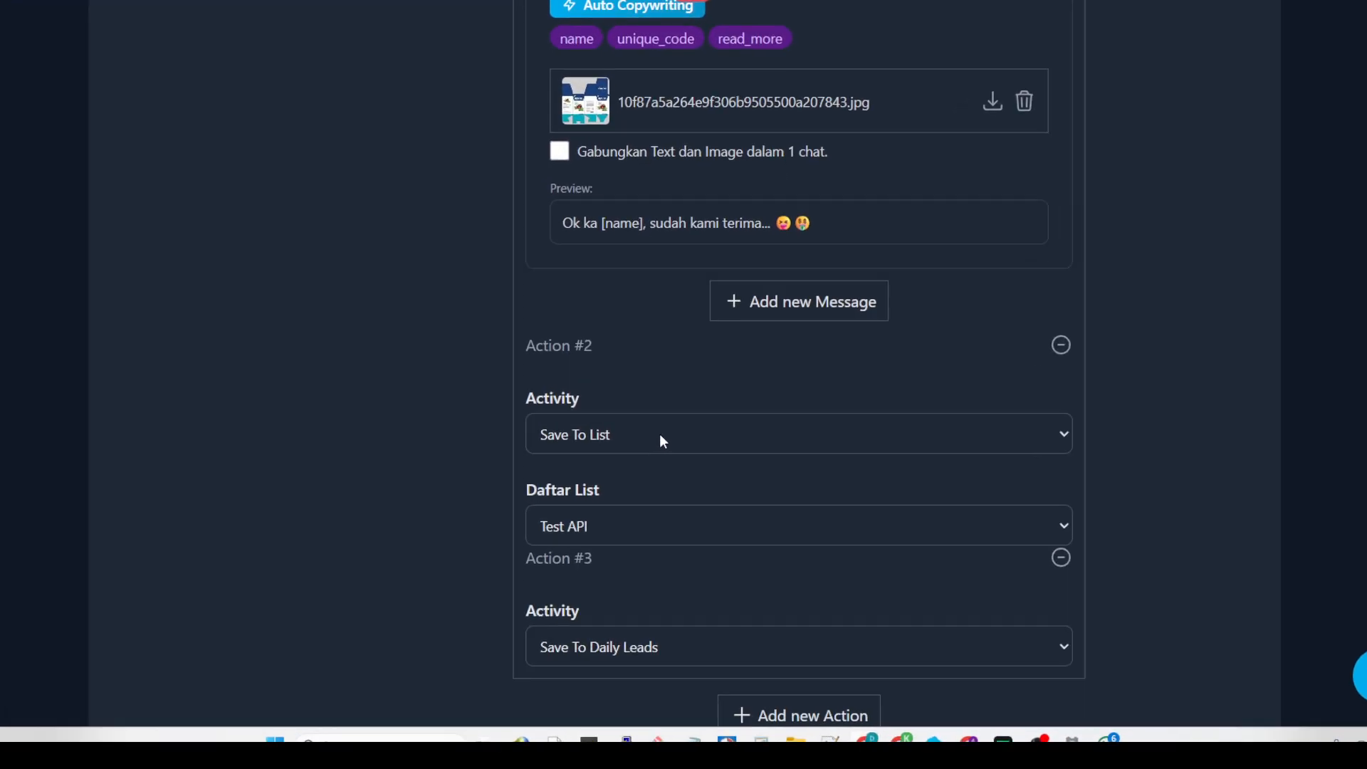
scroll(696, 349, "down", 4)
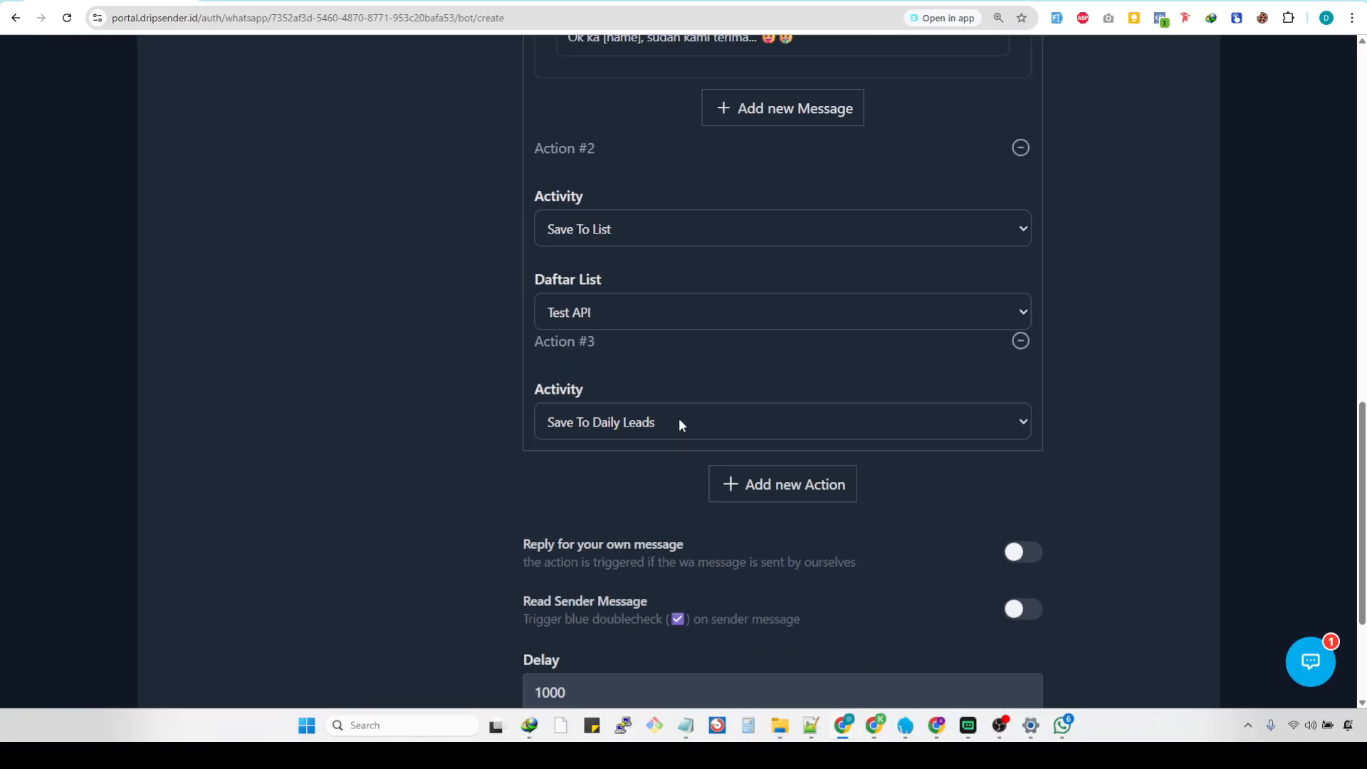
scroll(678, 423, "down", 3)
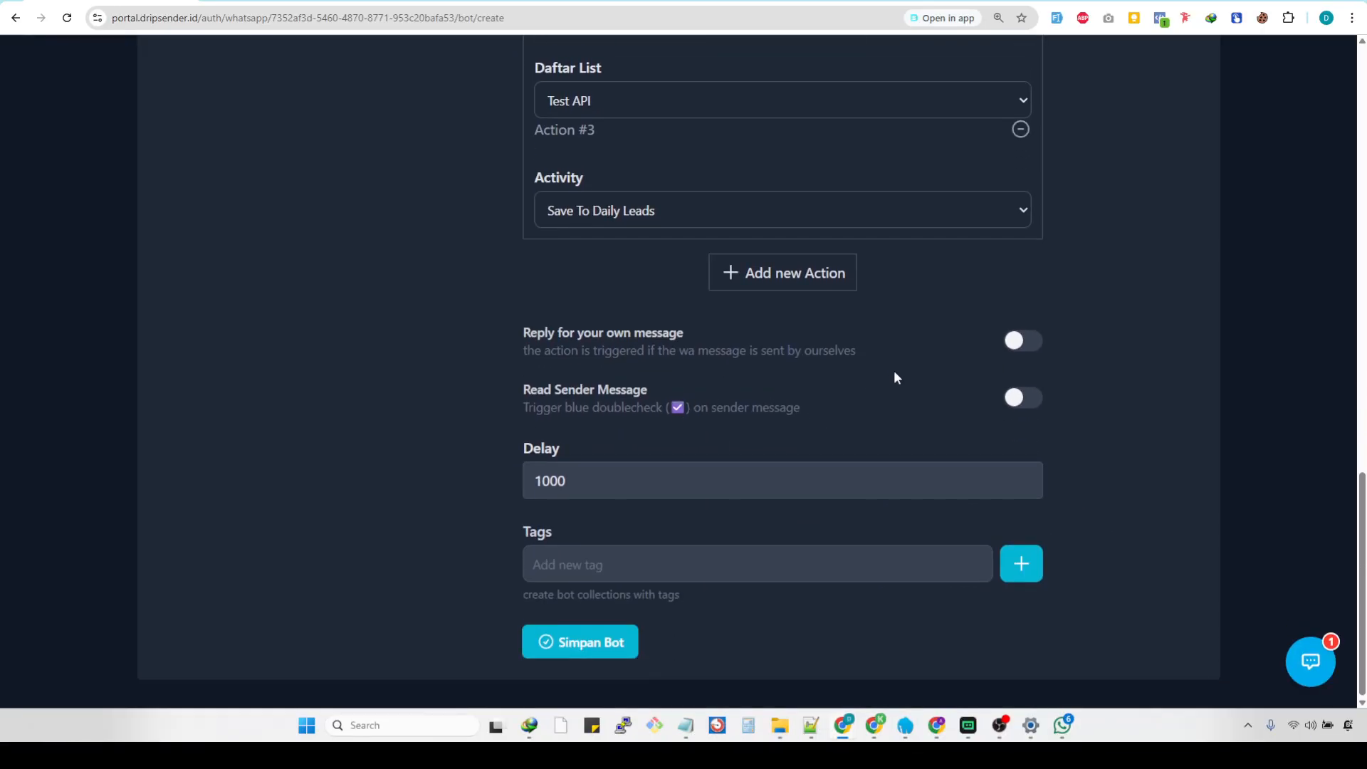
Try the Reply for your own message option by switching it on and back off.
left_click_drag(525, 332, 859, 357)
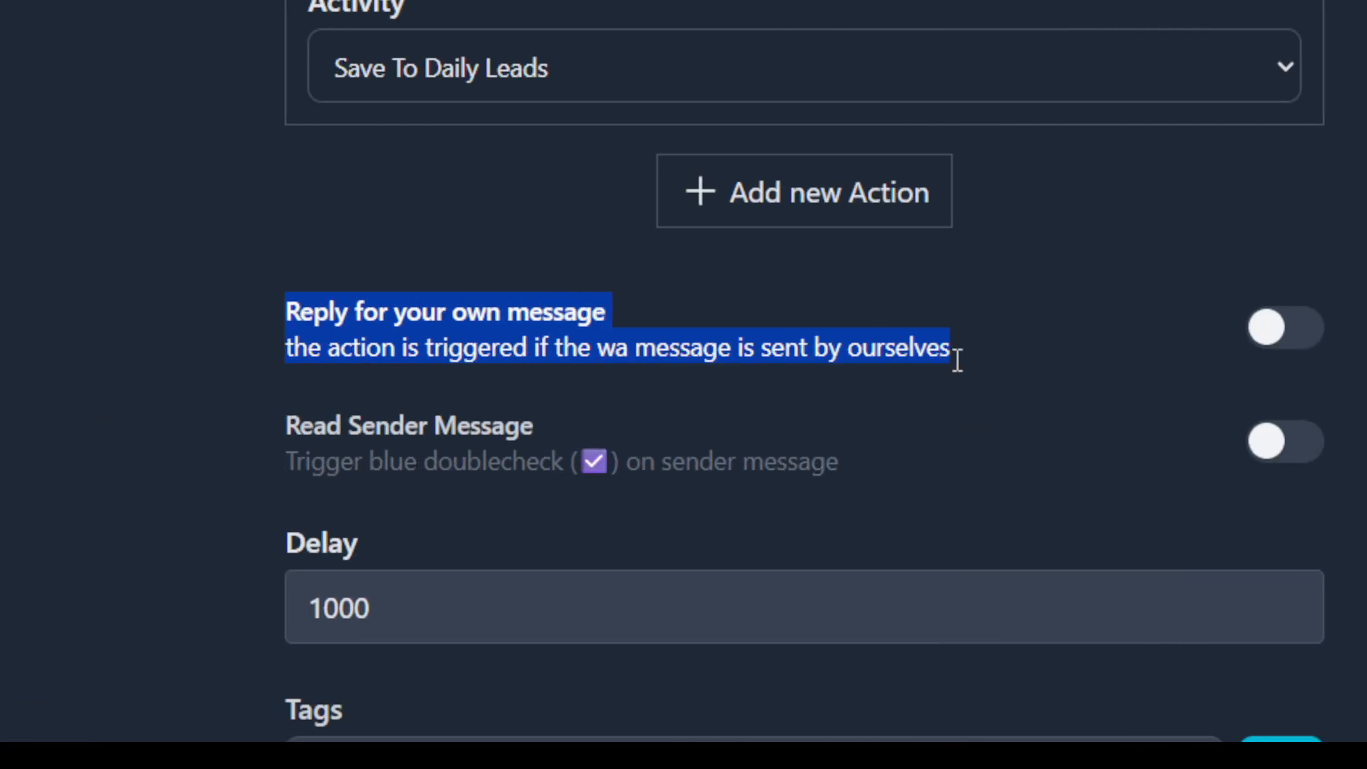
left_click(1178, 366)
left_click(704, 372)
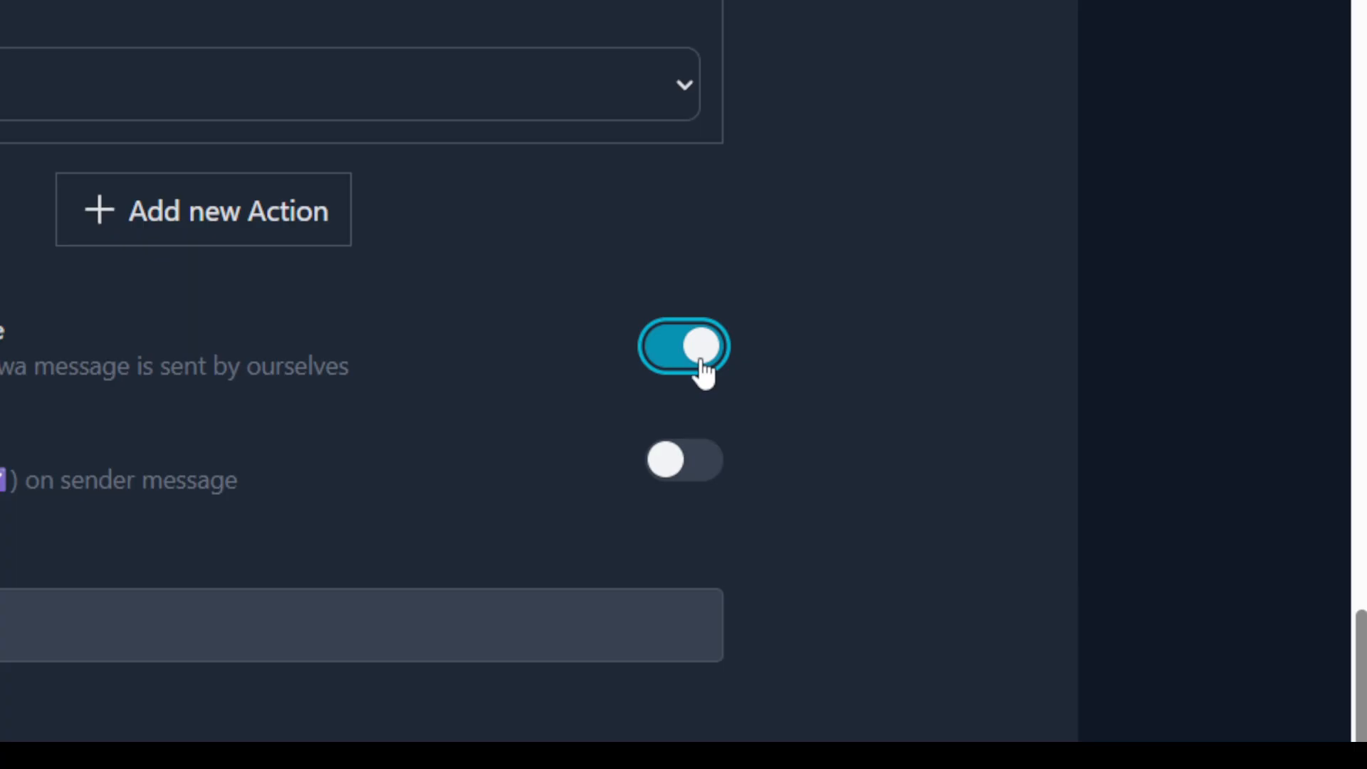
left_click(702, 370)
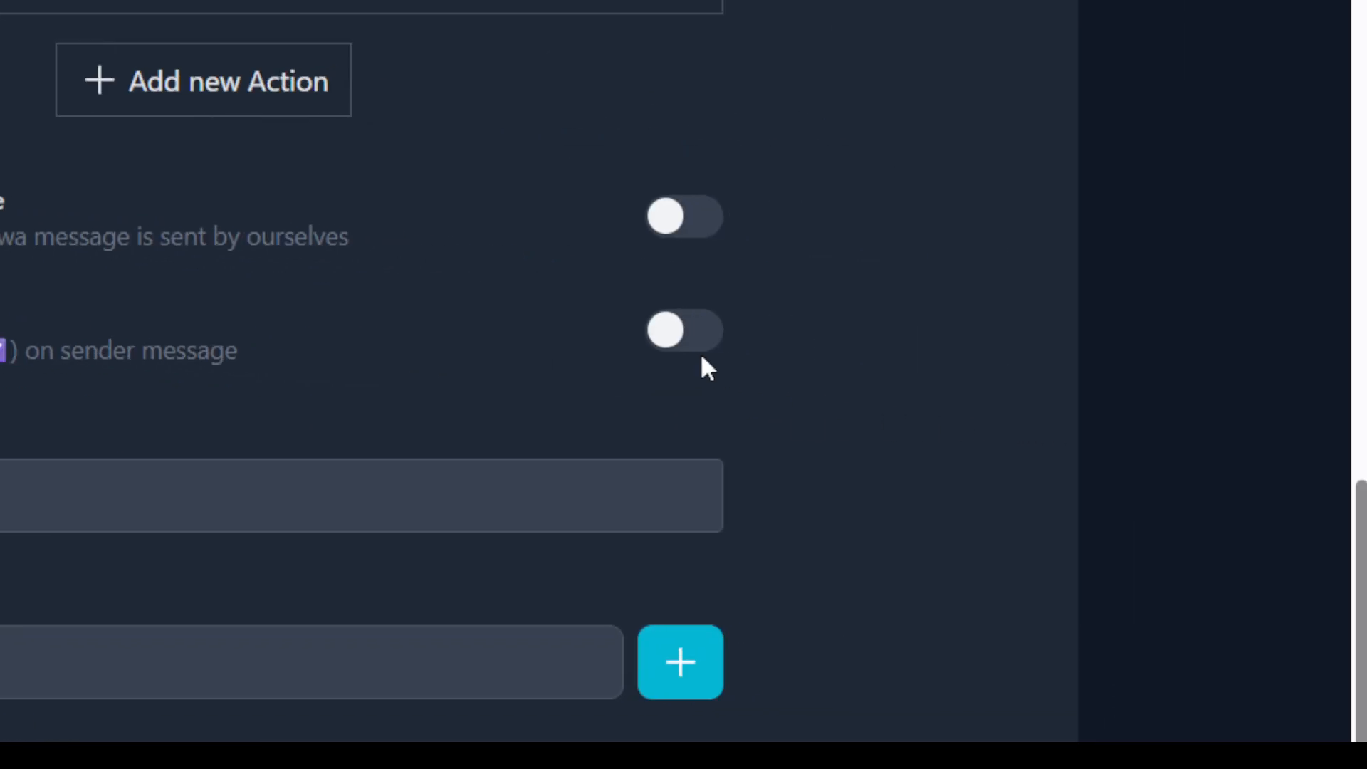
Enable Read Sender Message so the bot marks the sender's message with a blue double check.
left_click(1280, 393)
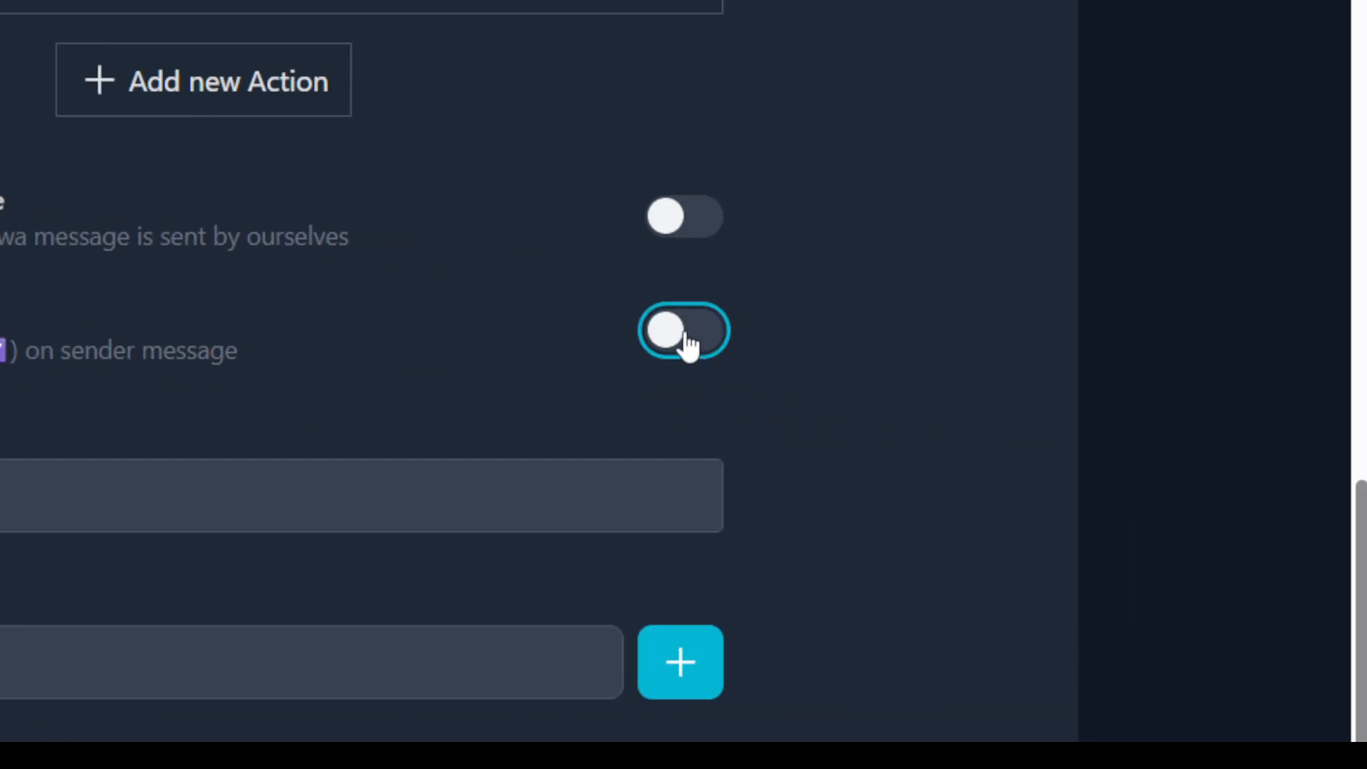
left_click(348, 352)
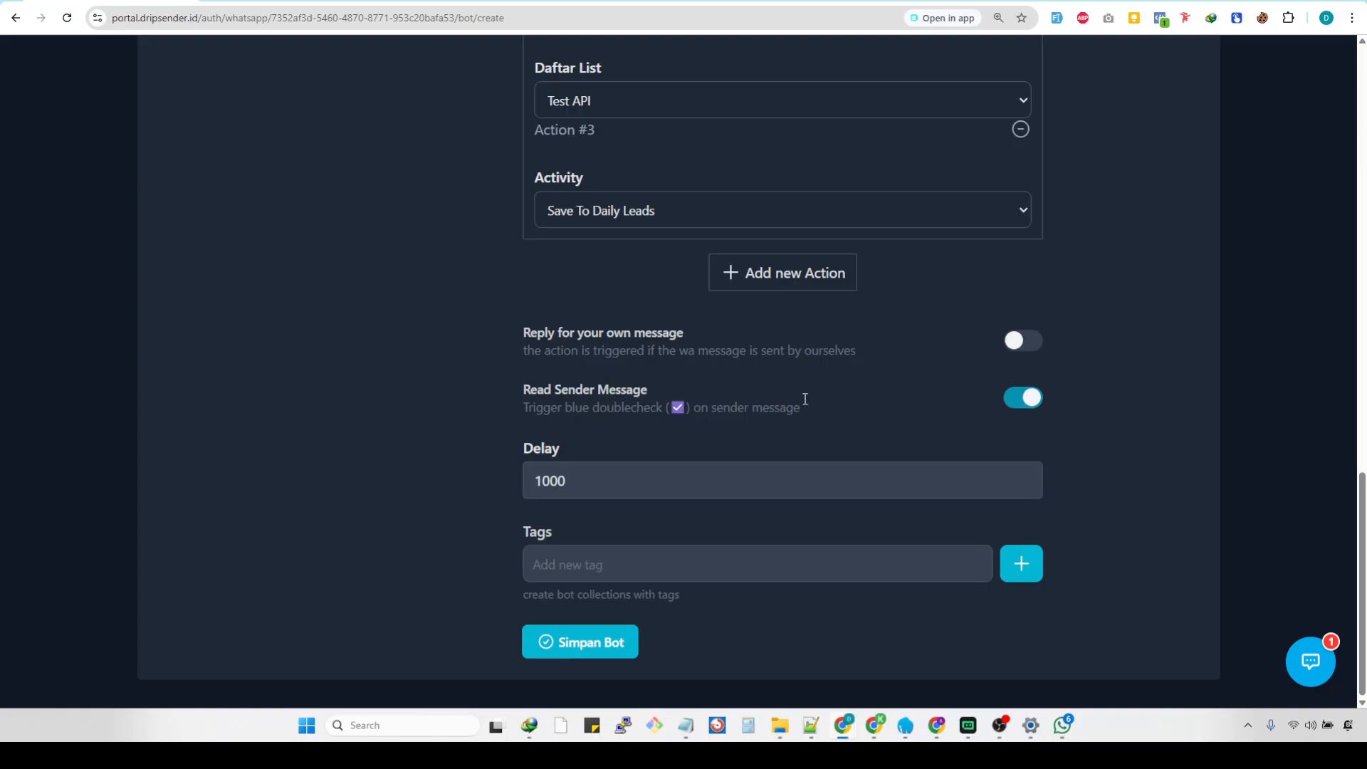
left_click(1024, 400)
left_click(1025, 402)
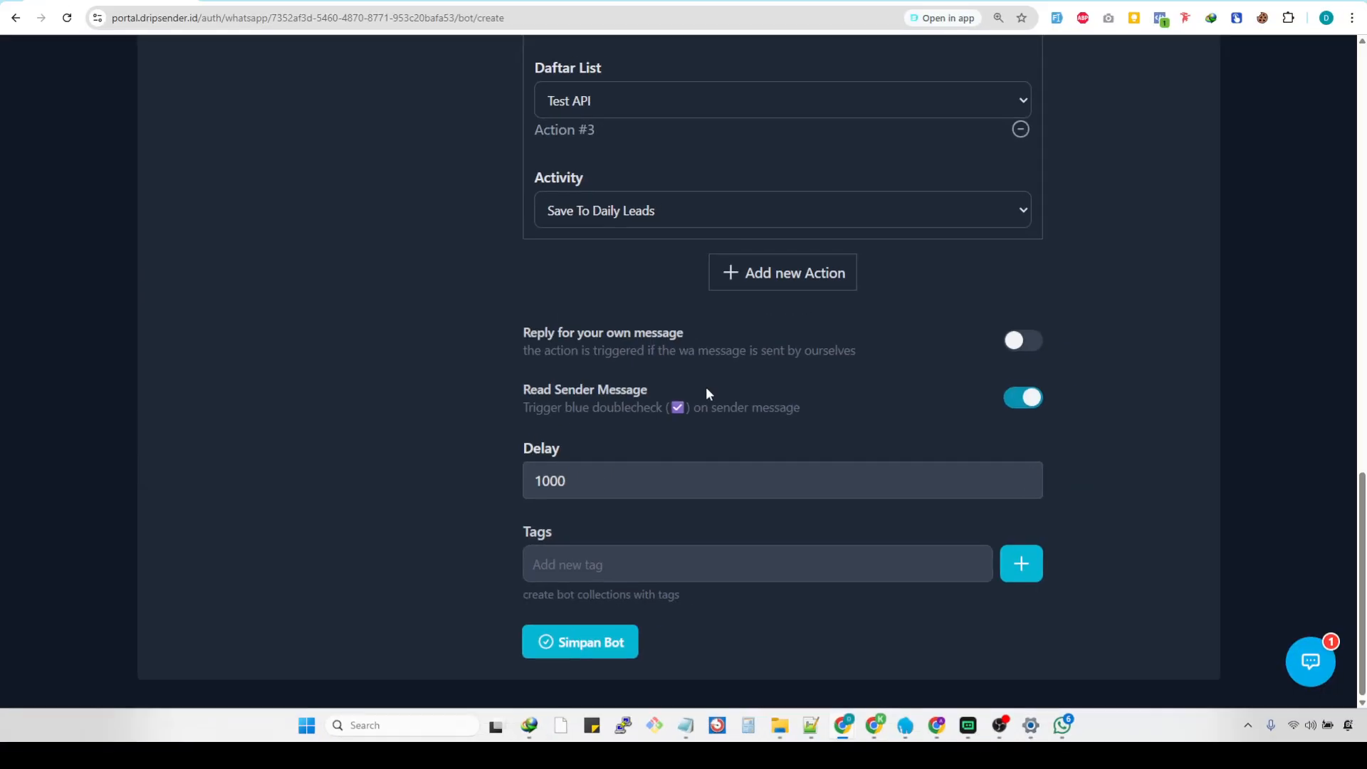
Try delay values of 999 and 2000 for the bot rule, and restore the delay to 1000.
scroll(824, 285, "up", 10)
scroll(828, 291, "up", 8)
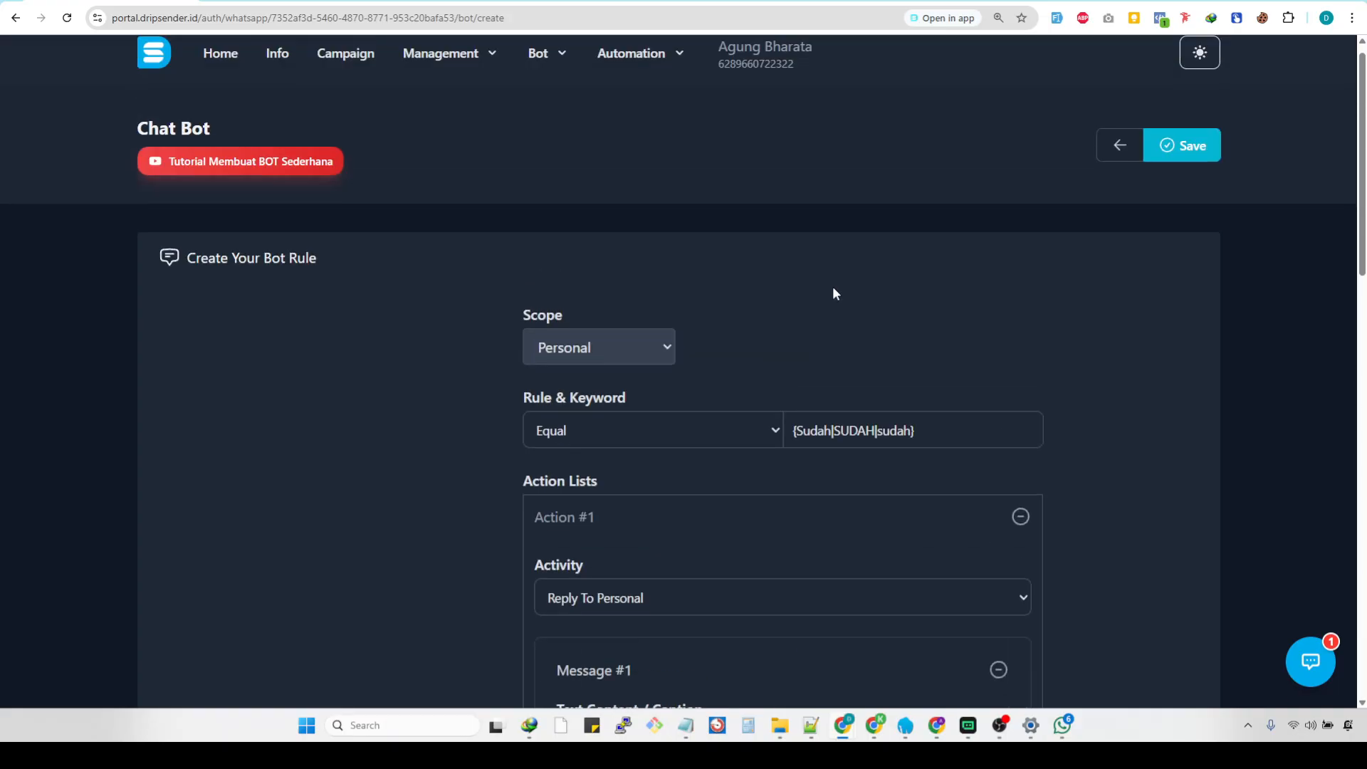
scroll(860, 442, "down", 17)
scroll(857, 392, "down", 1)
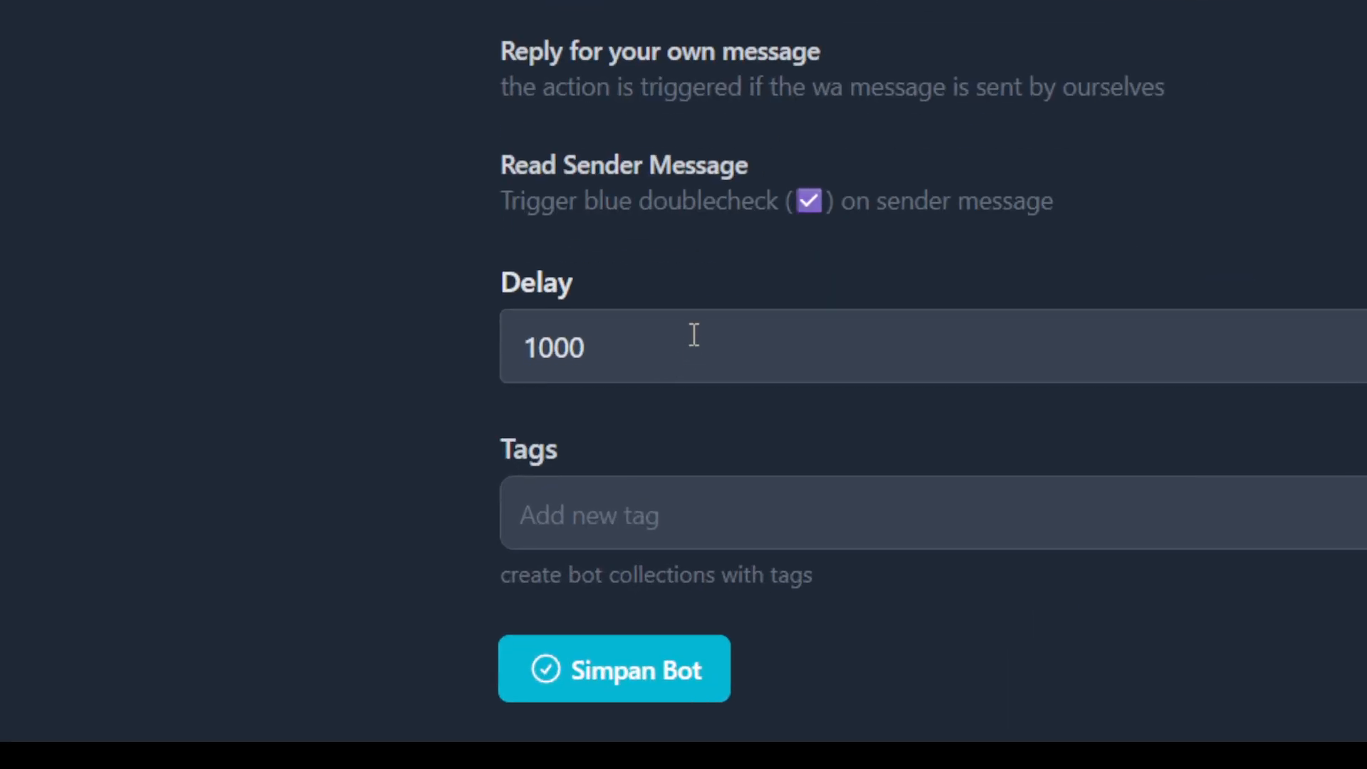
left_click_drag(656, 342, 504, 343)
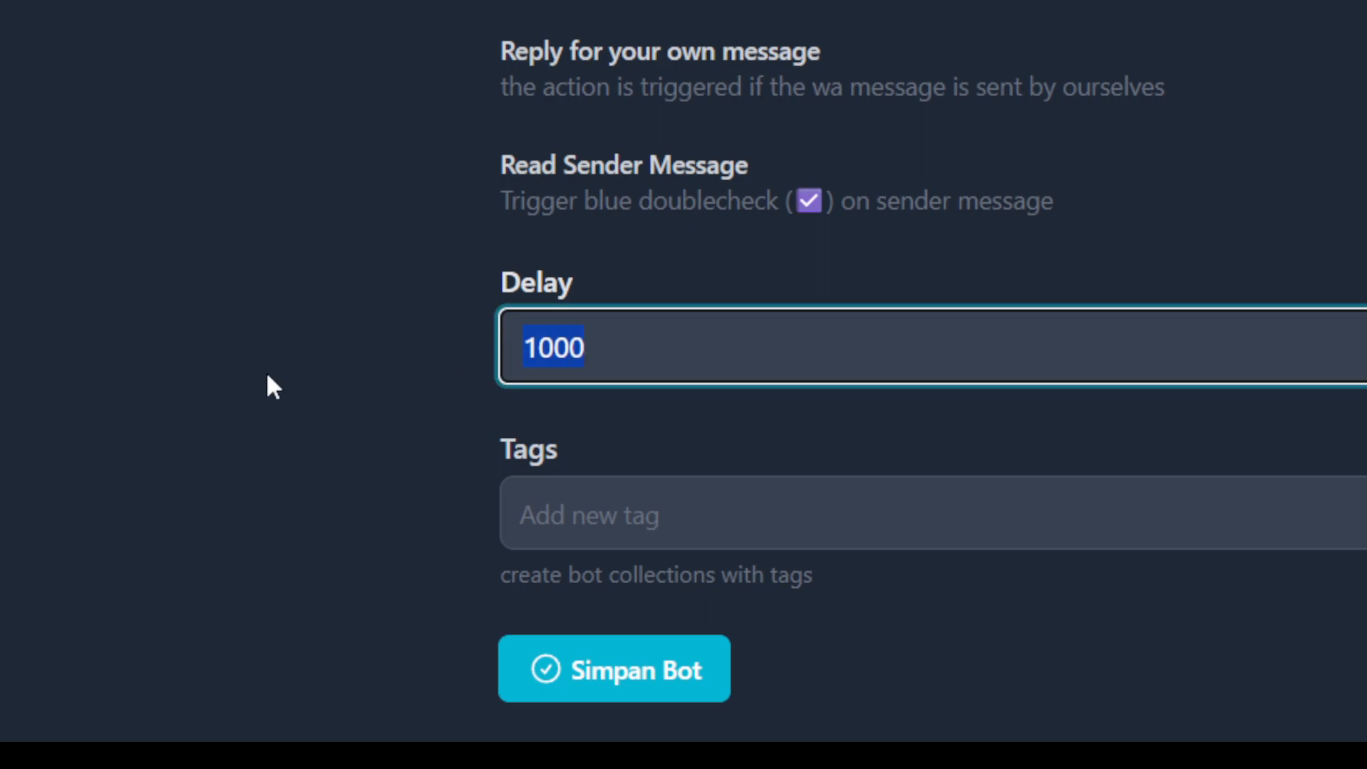
type("999")
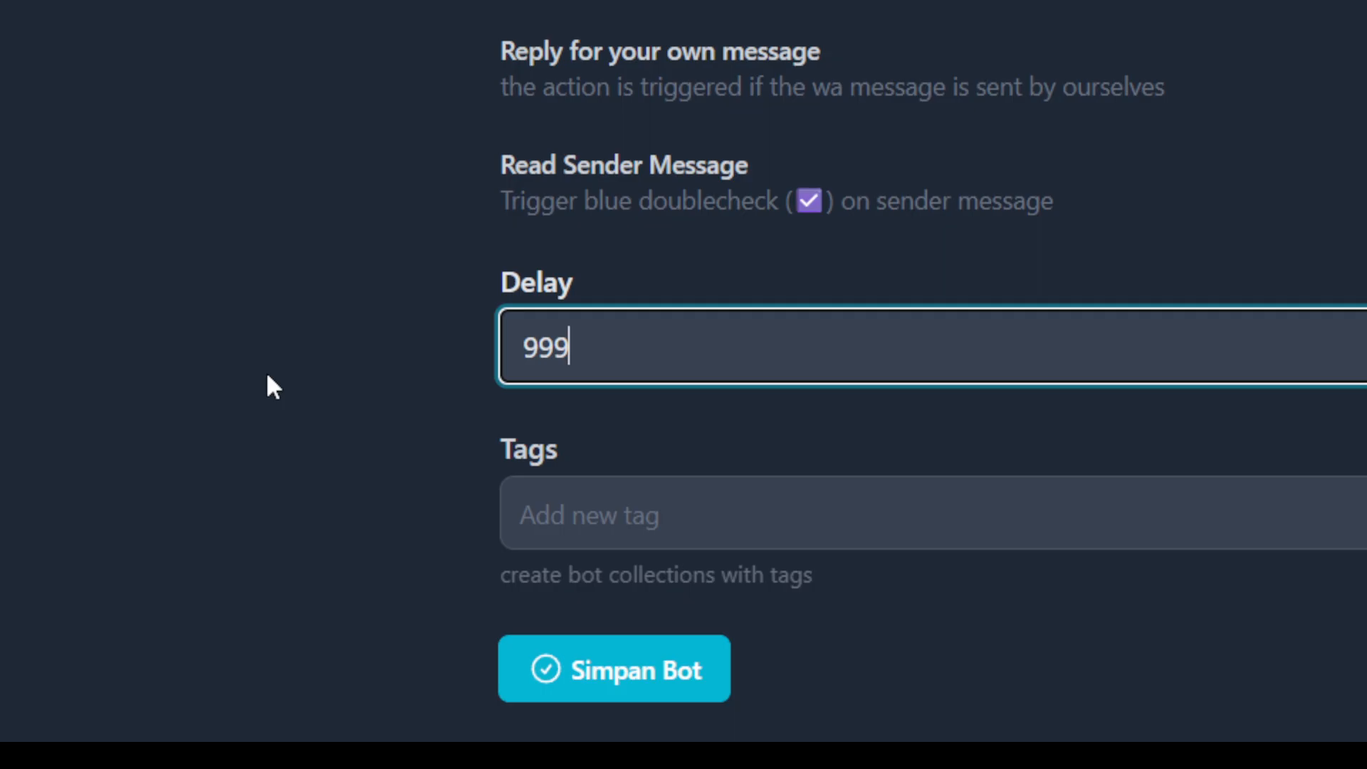
key("BackSpace")
key("BackSpace")
key("BackSpace")
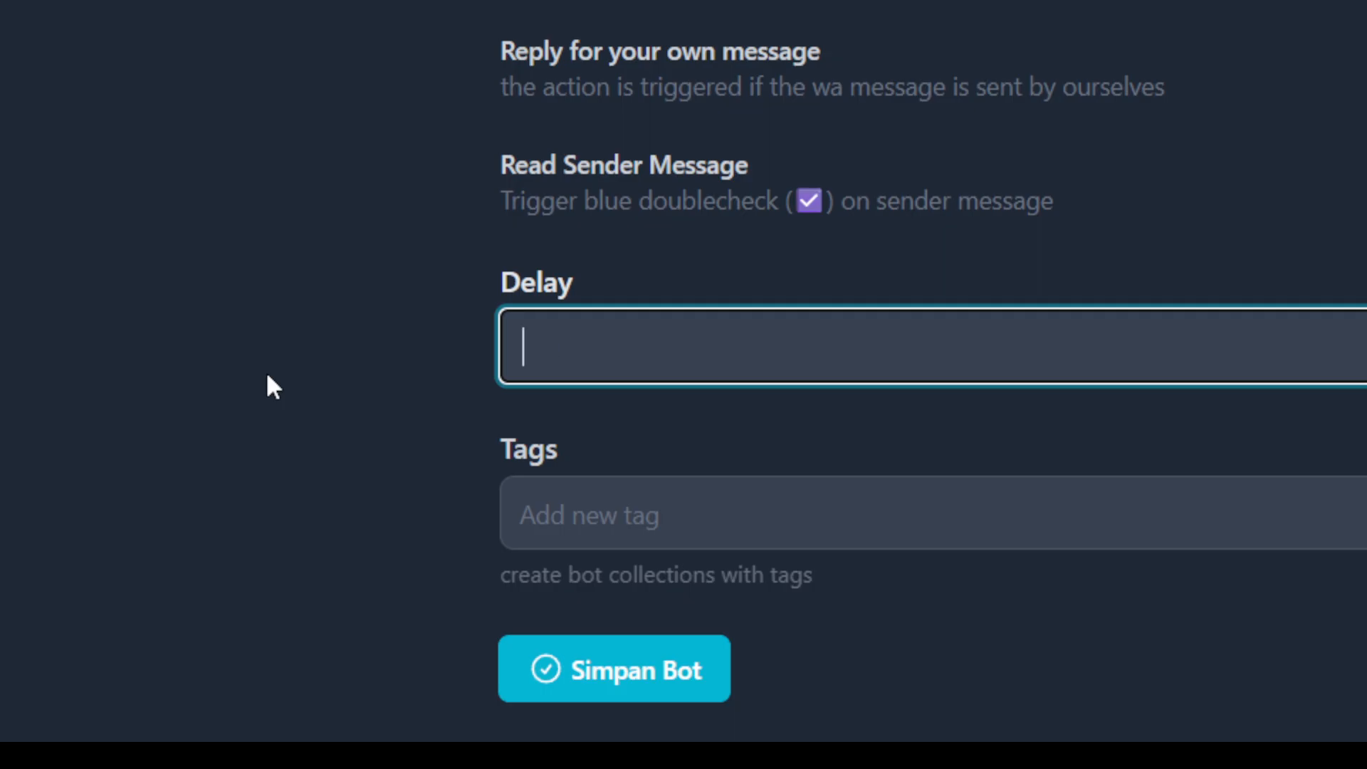
type("2000")
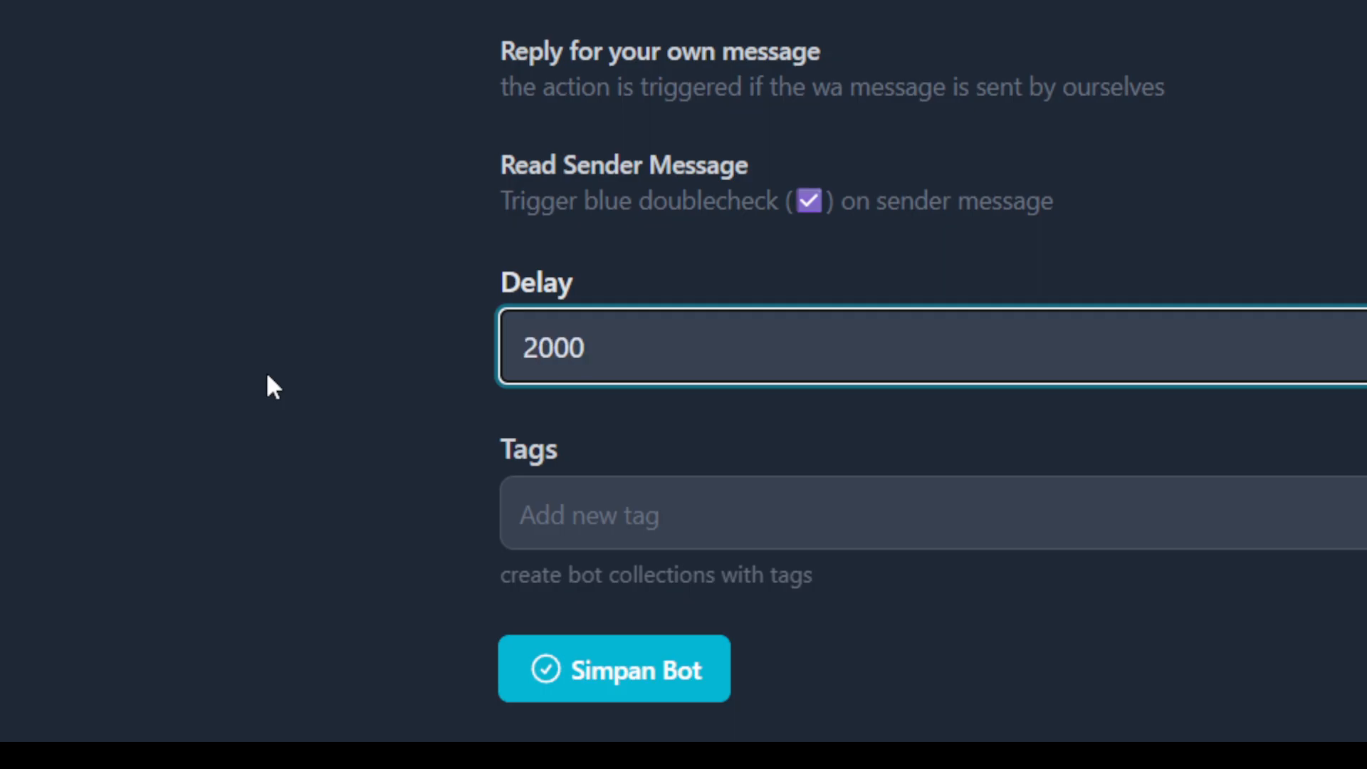
double_click(554, 348)
type("1000")
left_click(712, 456)
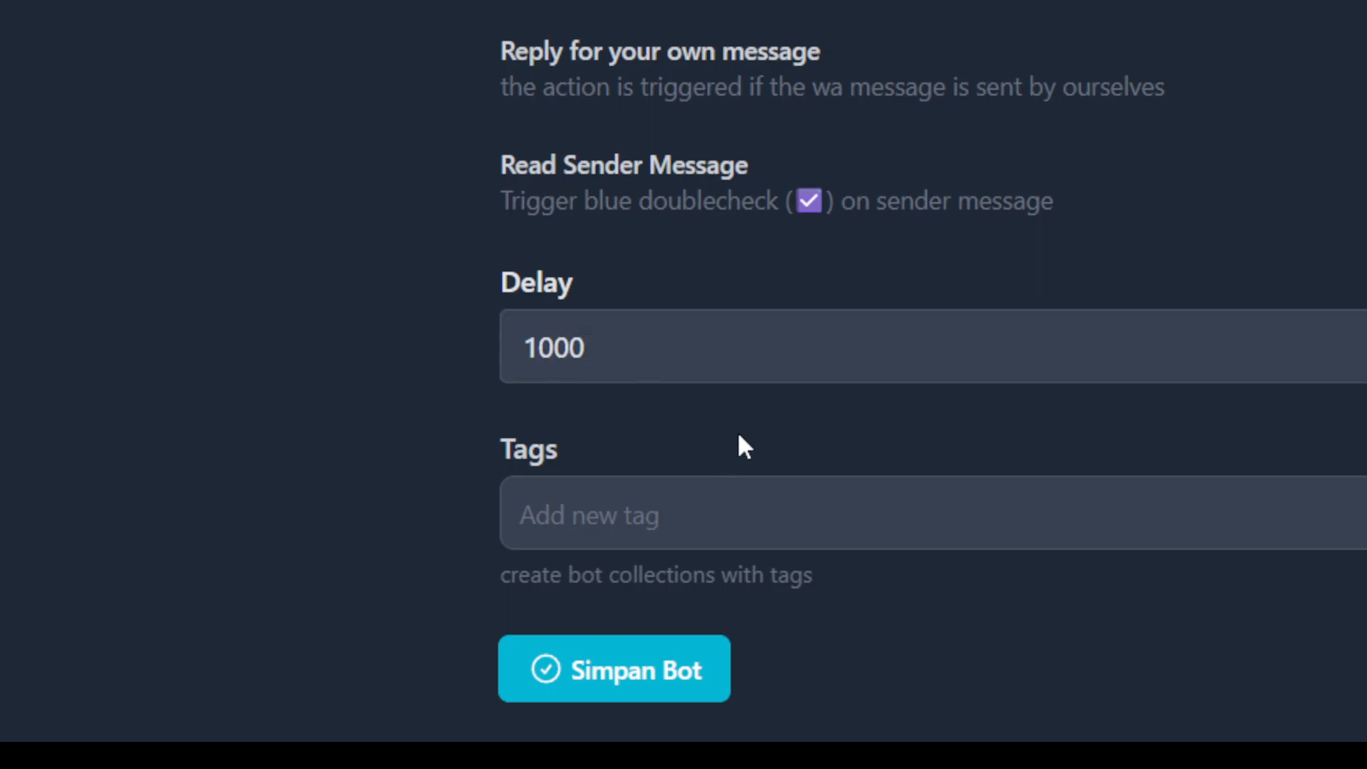
Add the tag Bot Tes to the bot rule.
left_click(877, 535)
left_click(703, 596)
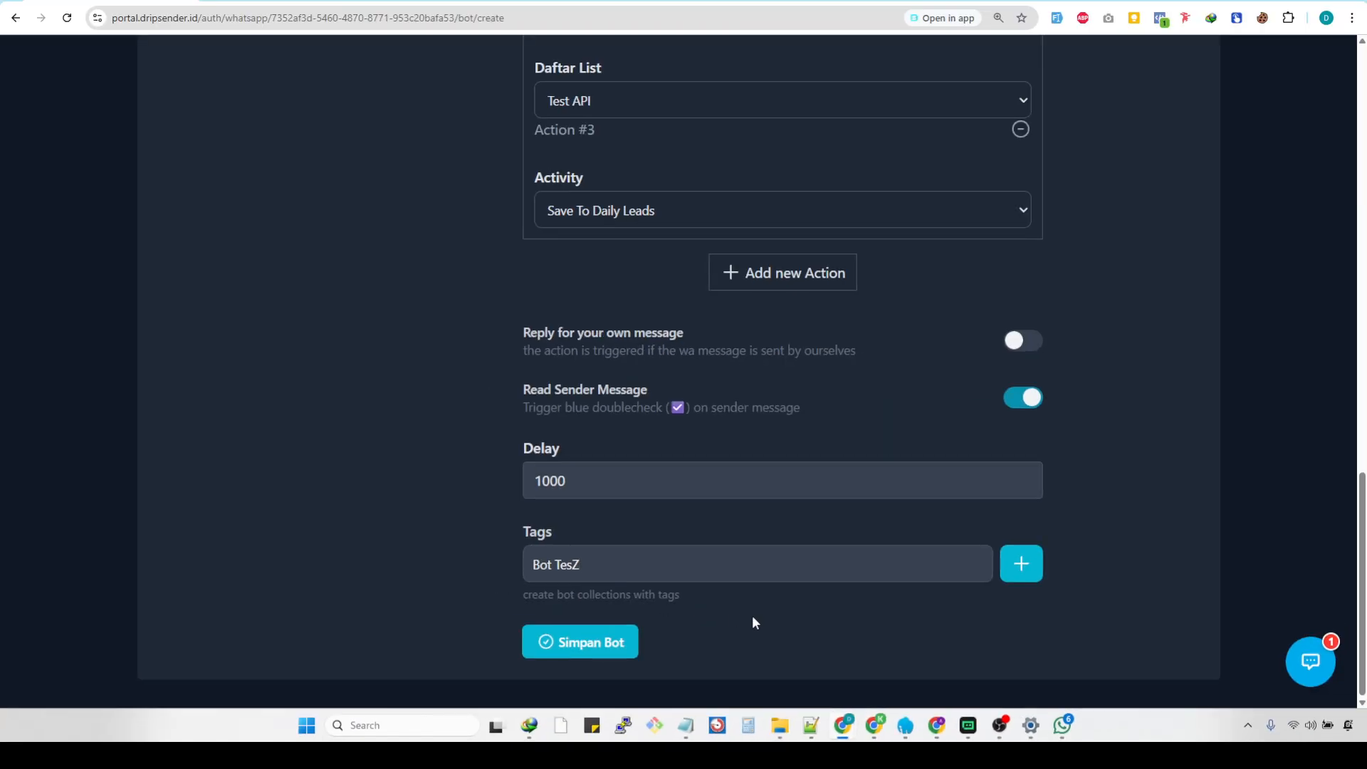
type("ZZ")
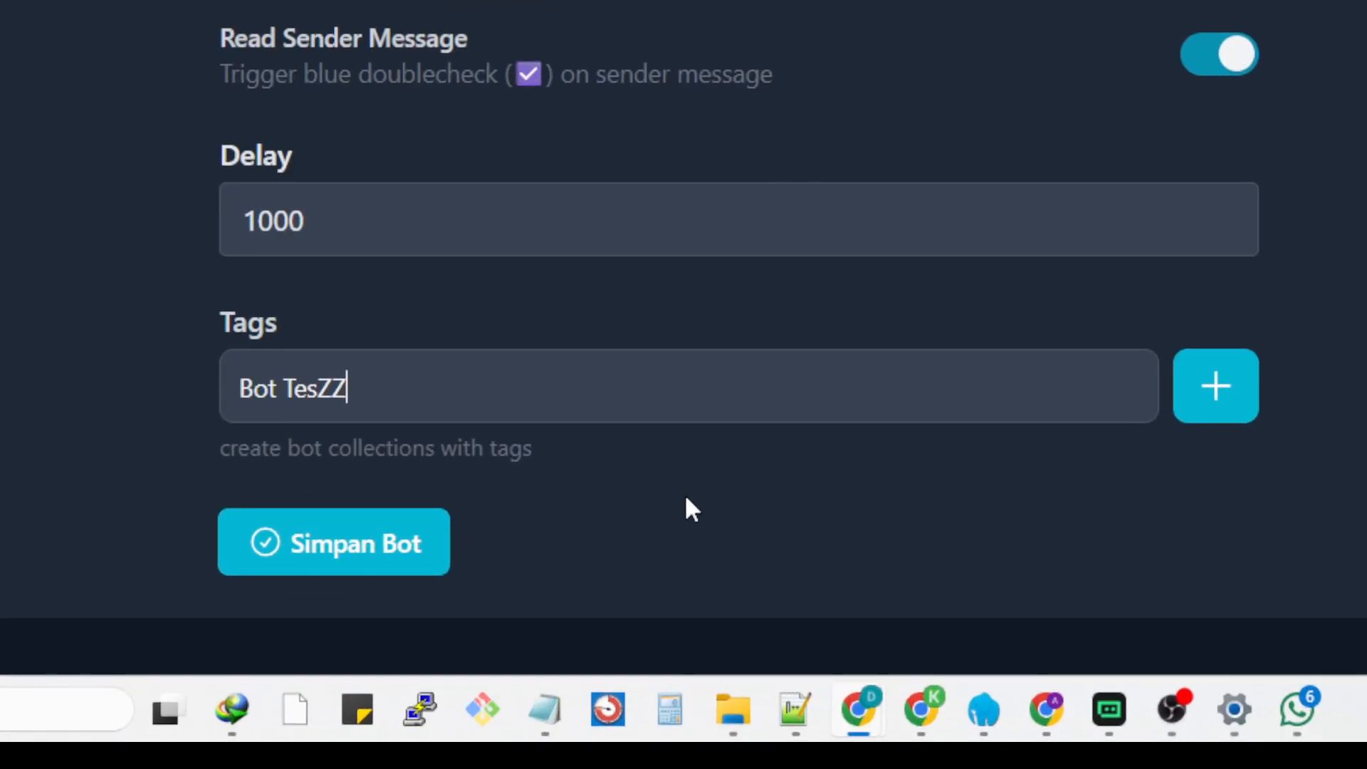
key("BackSpace")
key("BackSpace")
left_click(1208, 411)
Save the bot rule and check the {Sudah|SUDAH|sudah} entry in the Bot Responder list.
scroll(505, 531, "up", 15)
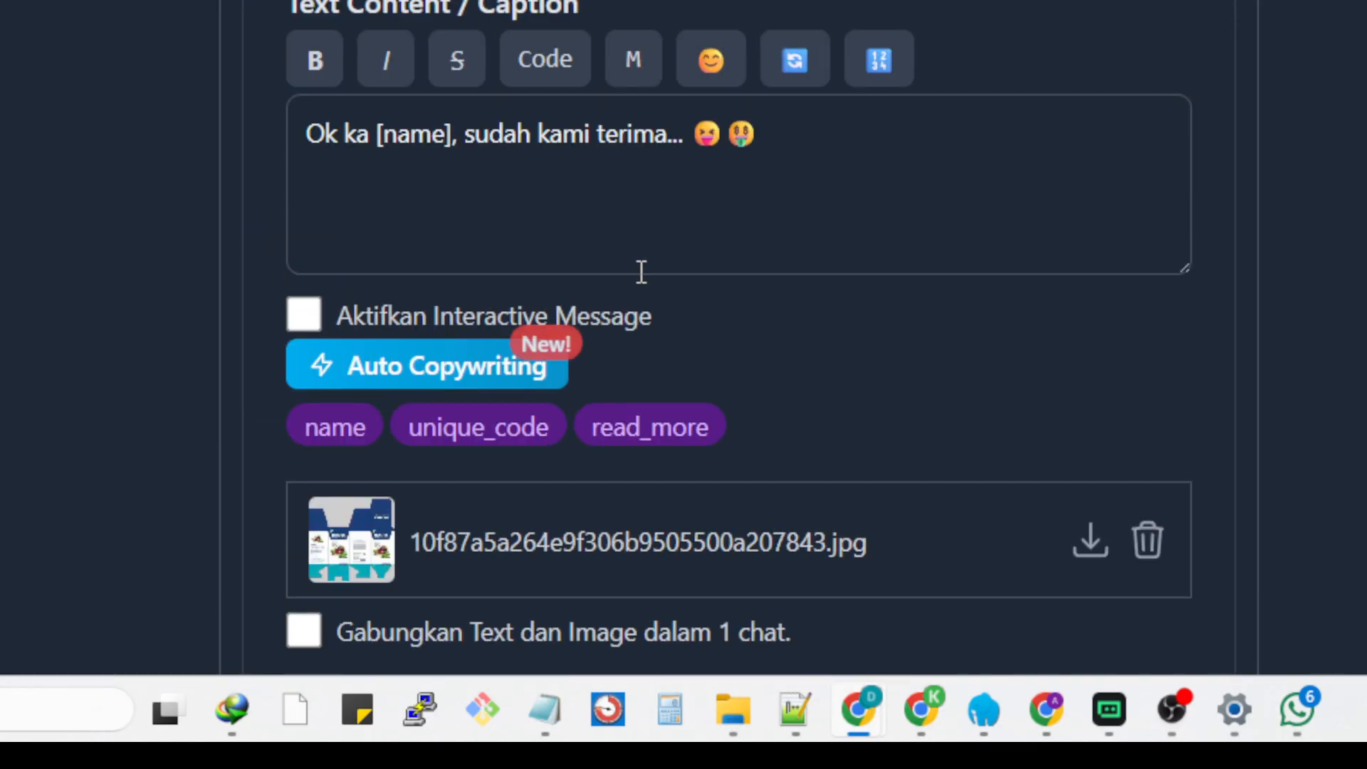
scroll(670, 264, "down", 15)
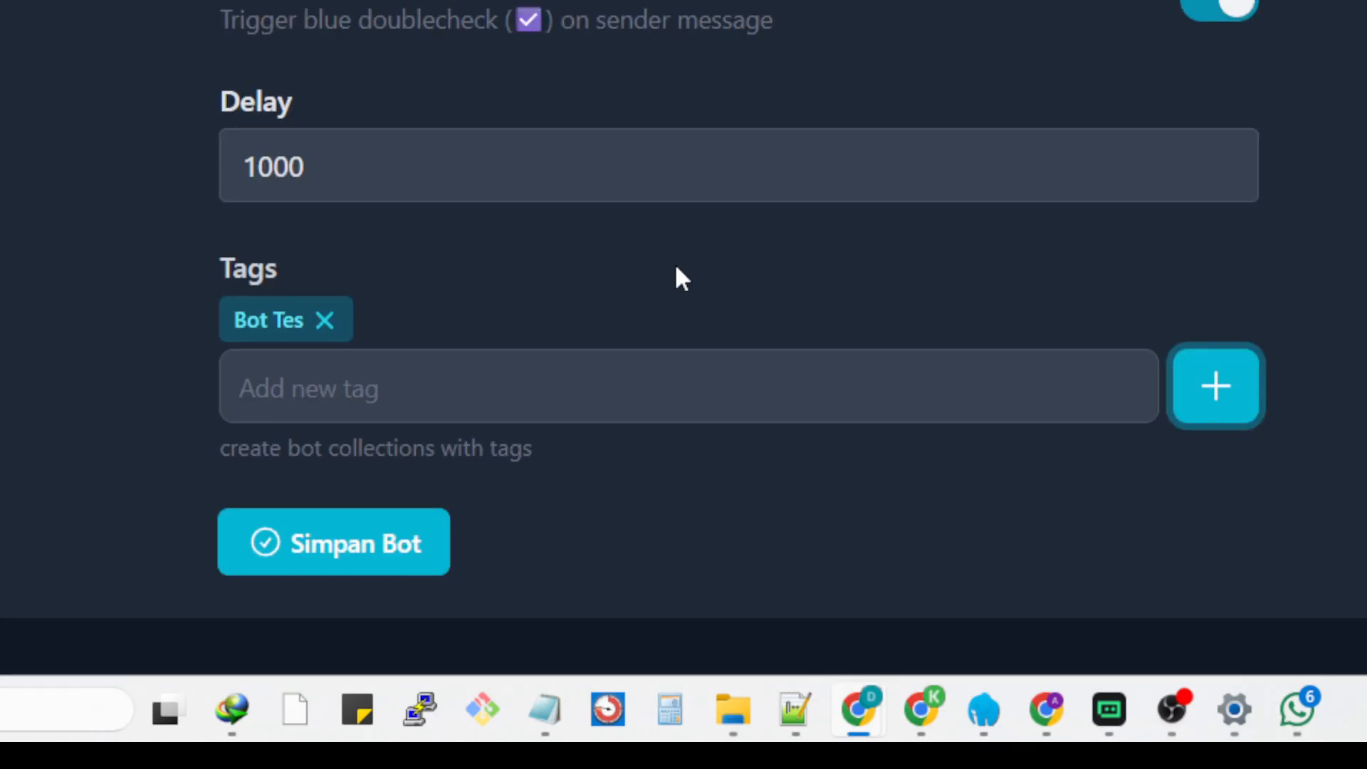
left_click(343, 580)
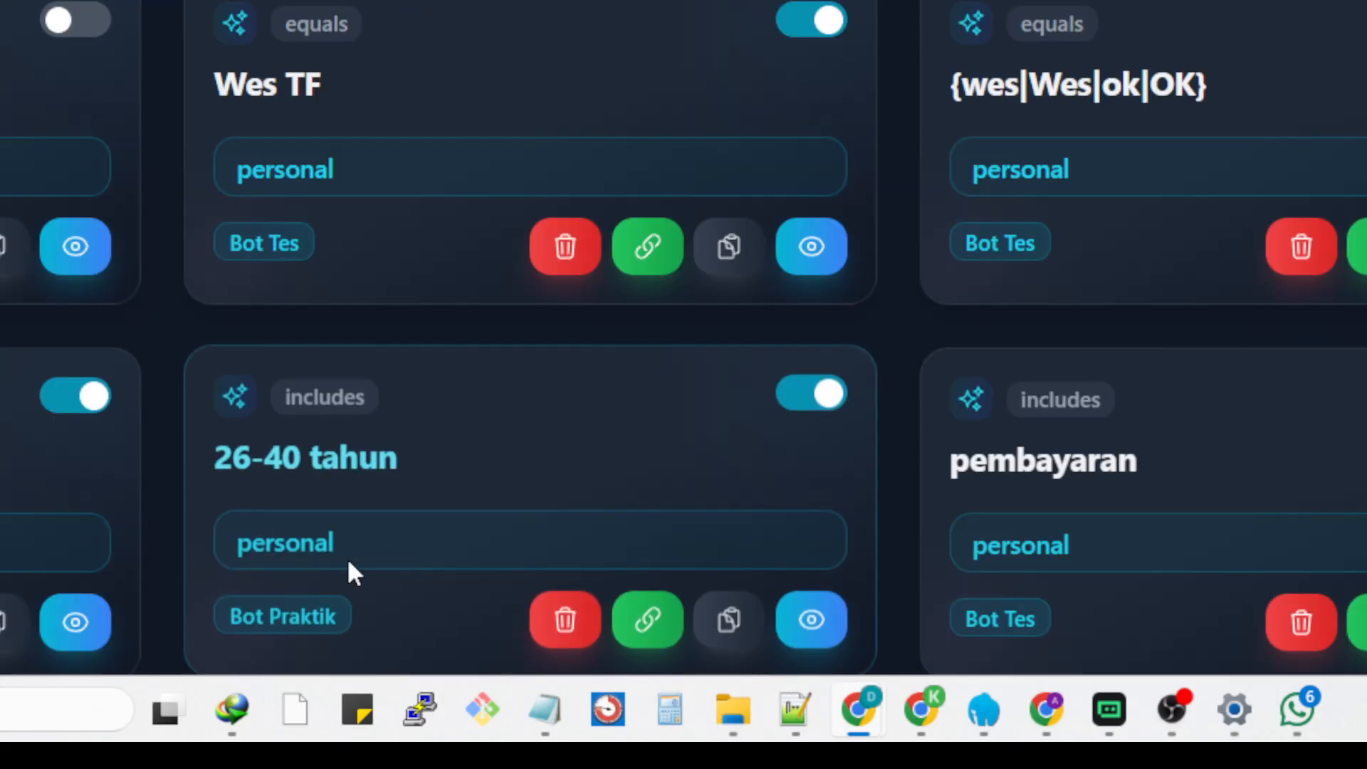
scroll(343, 570, "down", 5)
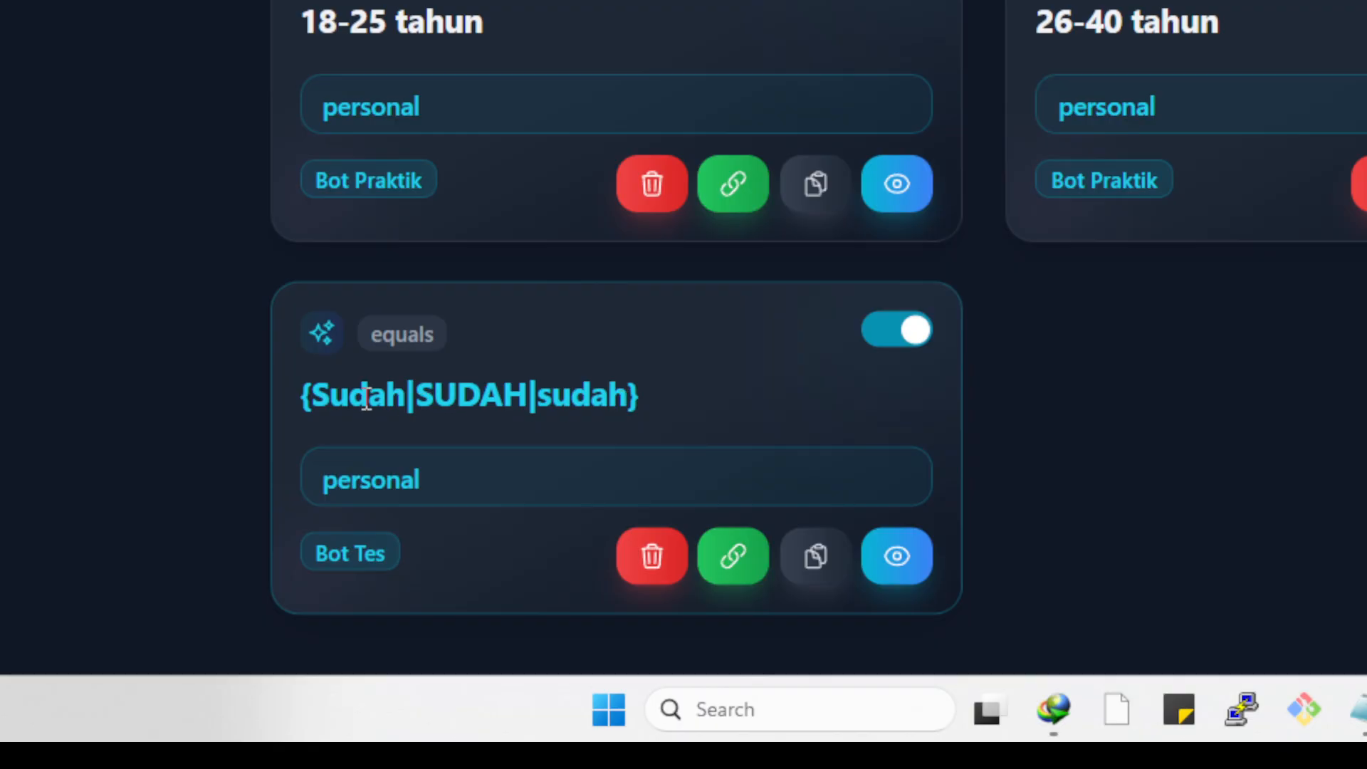
left_click_drag(313, 394, 407, 399)
left_click(1173, 437)
scroll(742, 421, "up", 5)
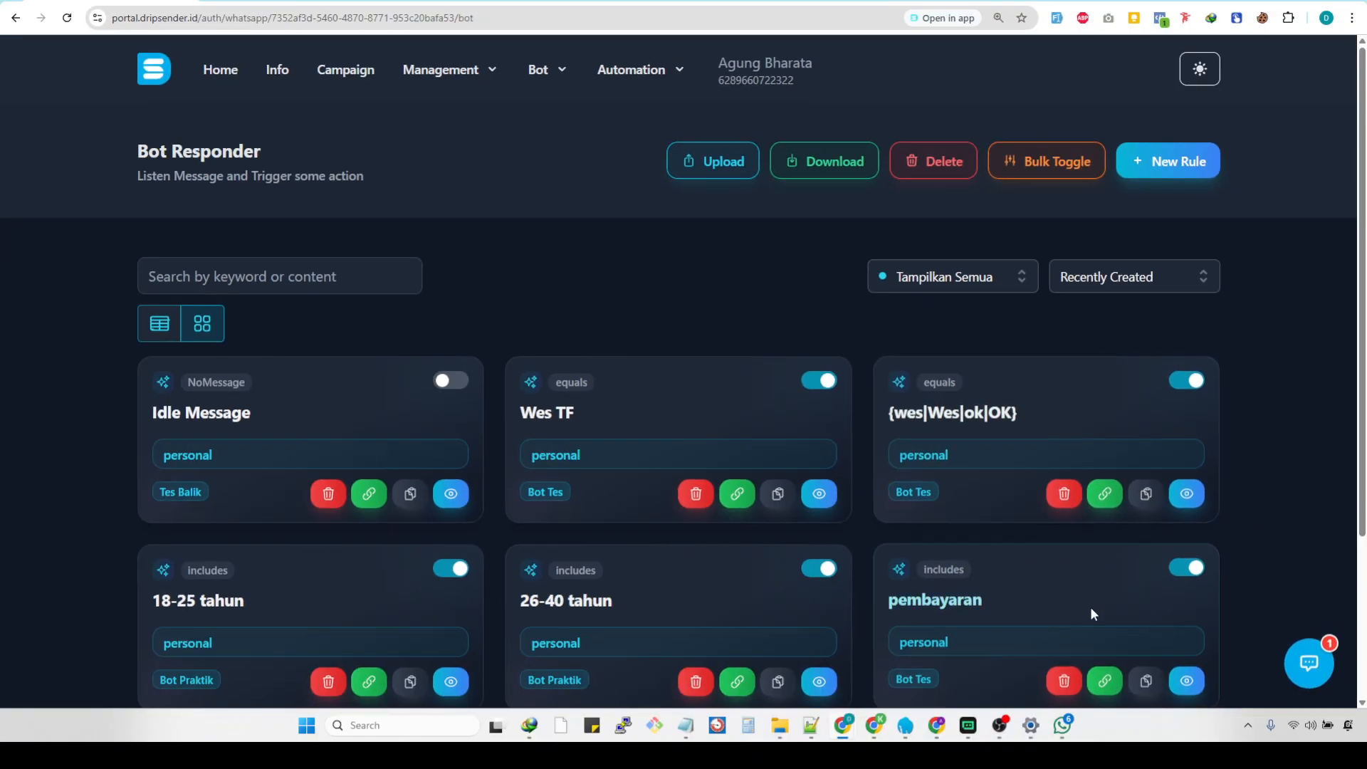
Open the bot account's WhatsApp chat, dock it side by side with the Bot Responder browser window, and place the cursor in the message field.
mouse_move(1074, 728)
left_click(1136, 660)
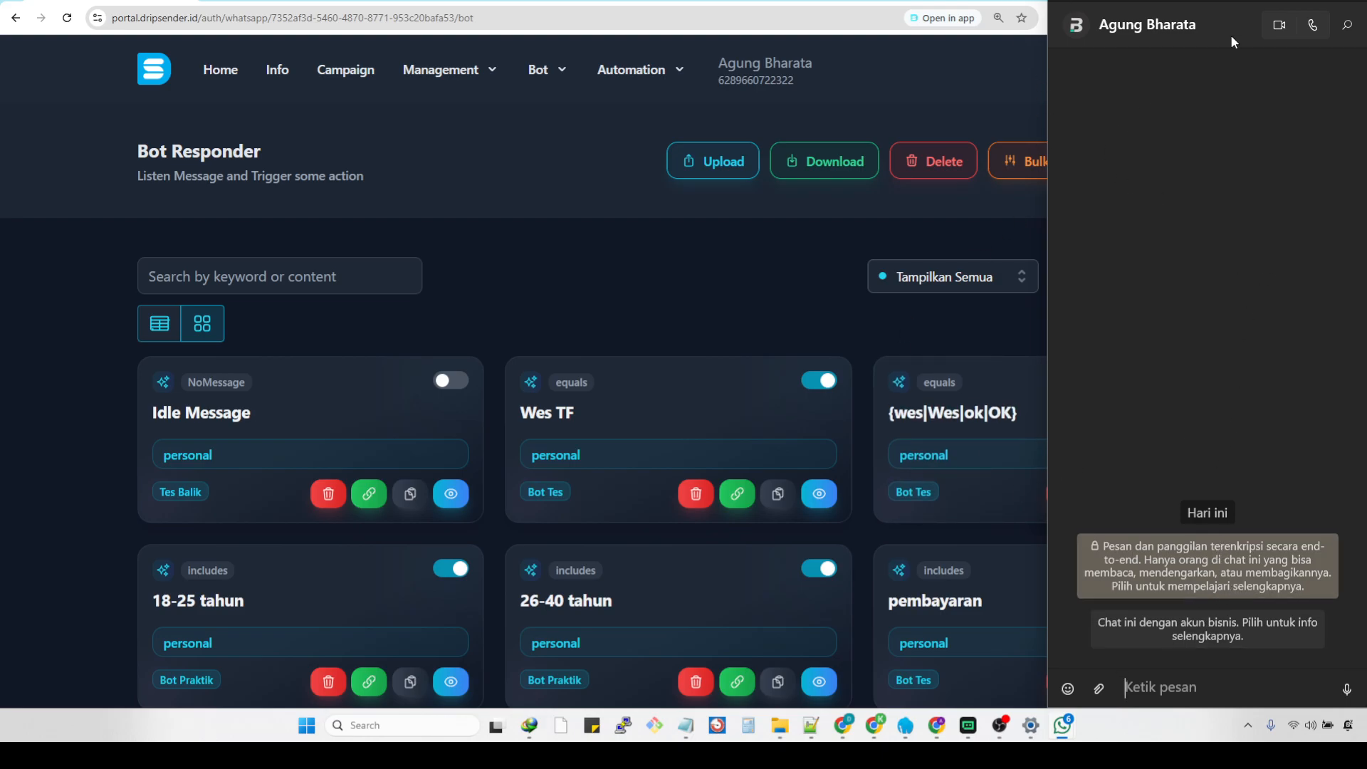
mouse_move(1323, 3)
left_click(1272, 84)
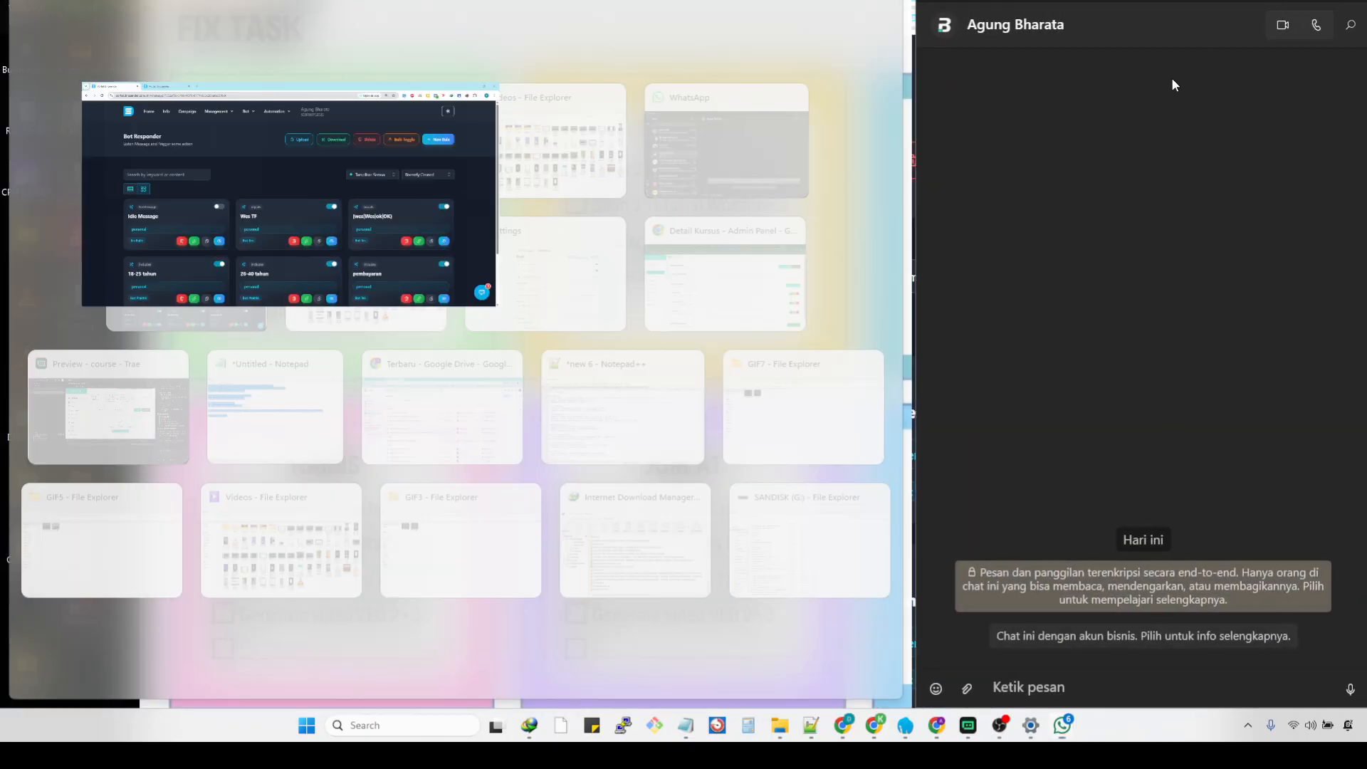
left_click(250, 152)
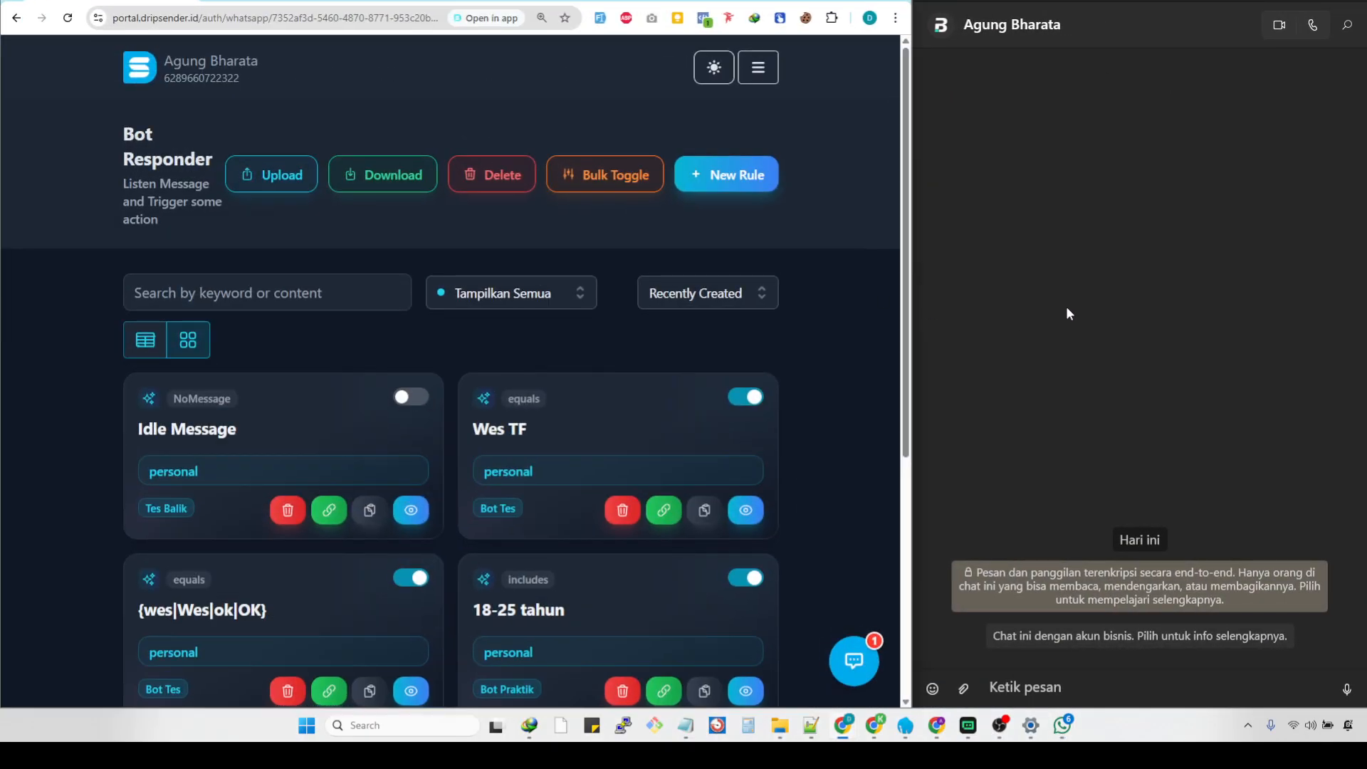
left_click(1163, 672)
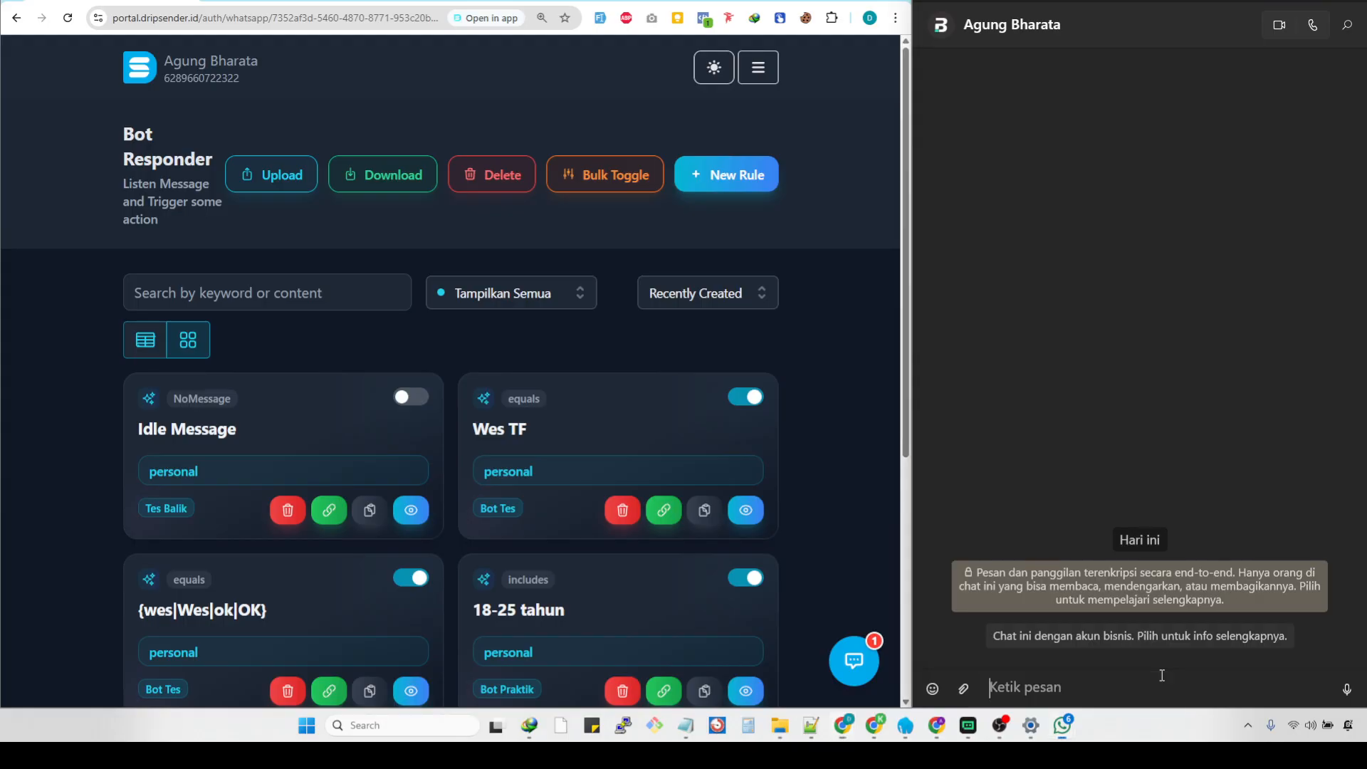
Send the message "Sudah" to the bot account's WhatsApp chat to test the new rule.
type("Z")
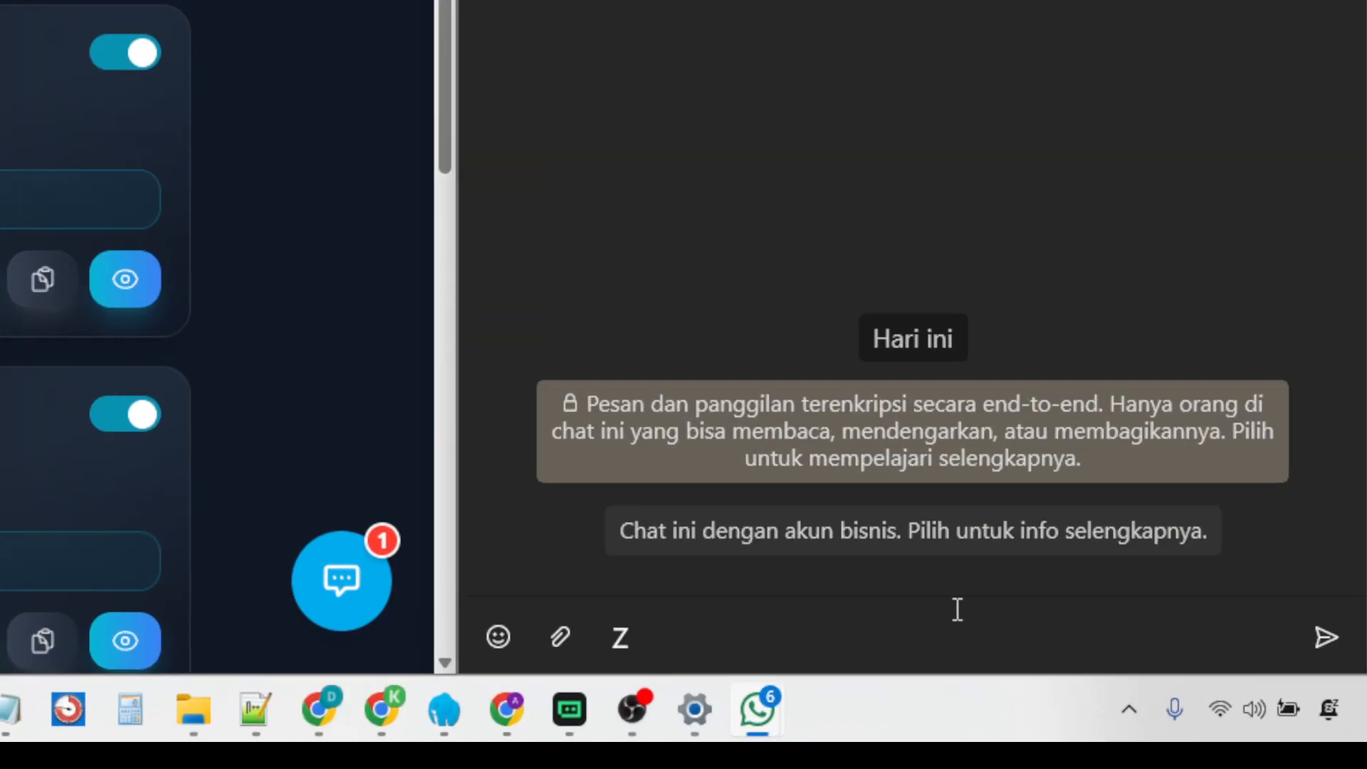
key("BackSpace")
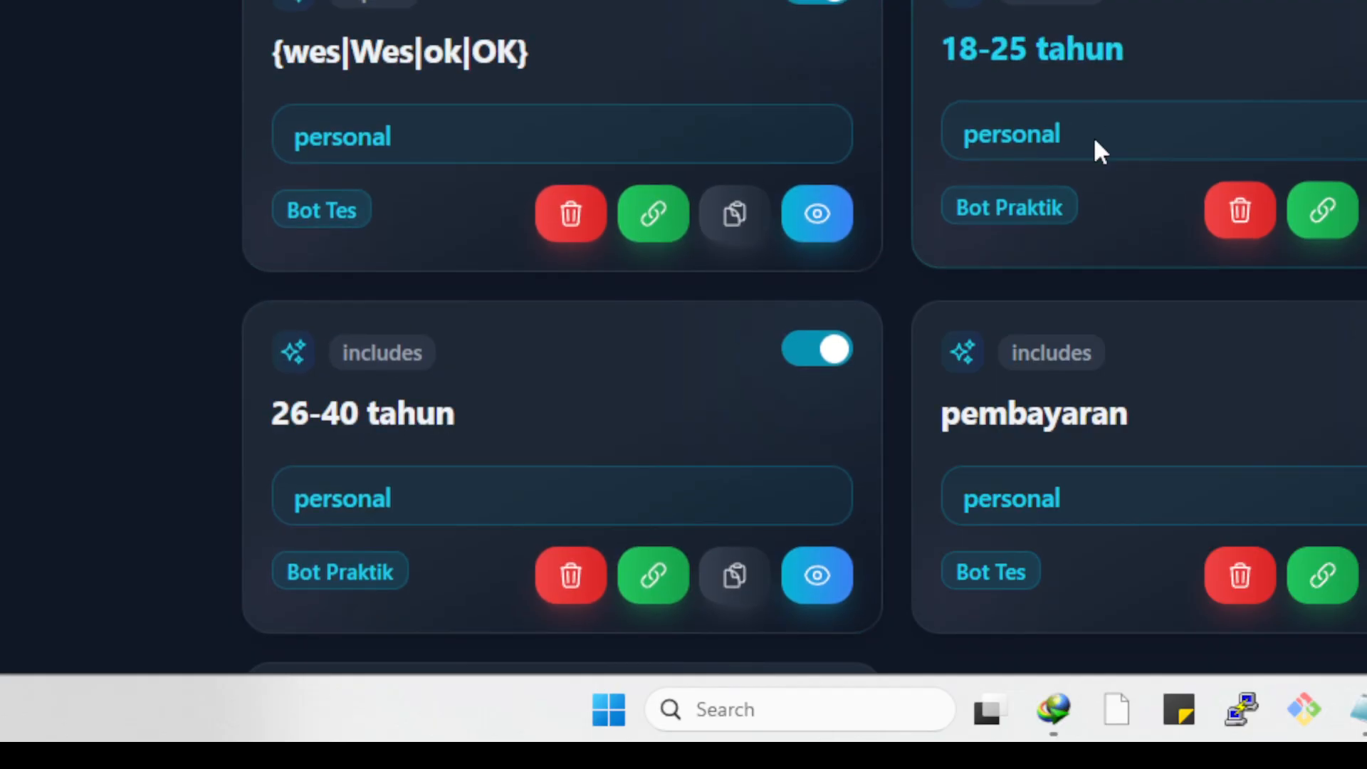
scroll(1111, 284, "down", 5)
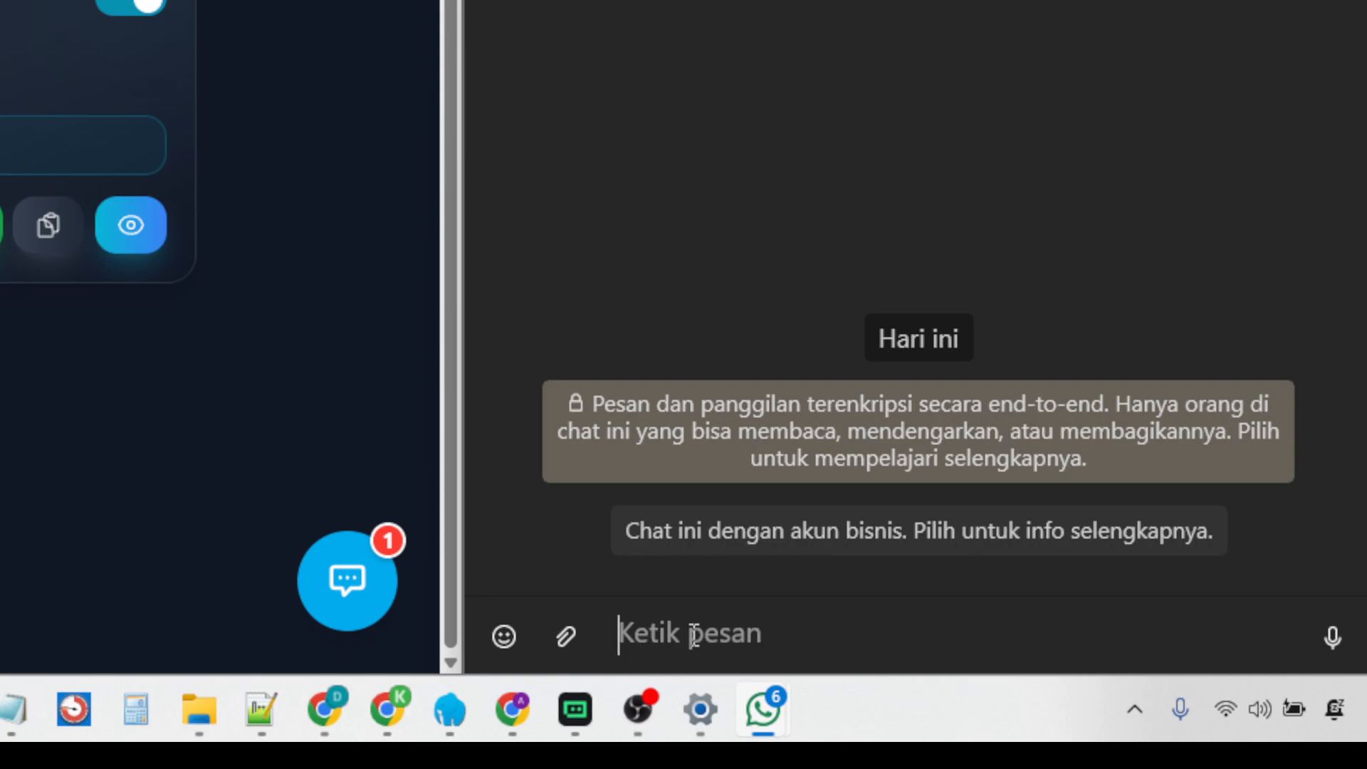
type("Sudah")
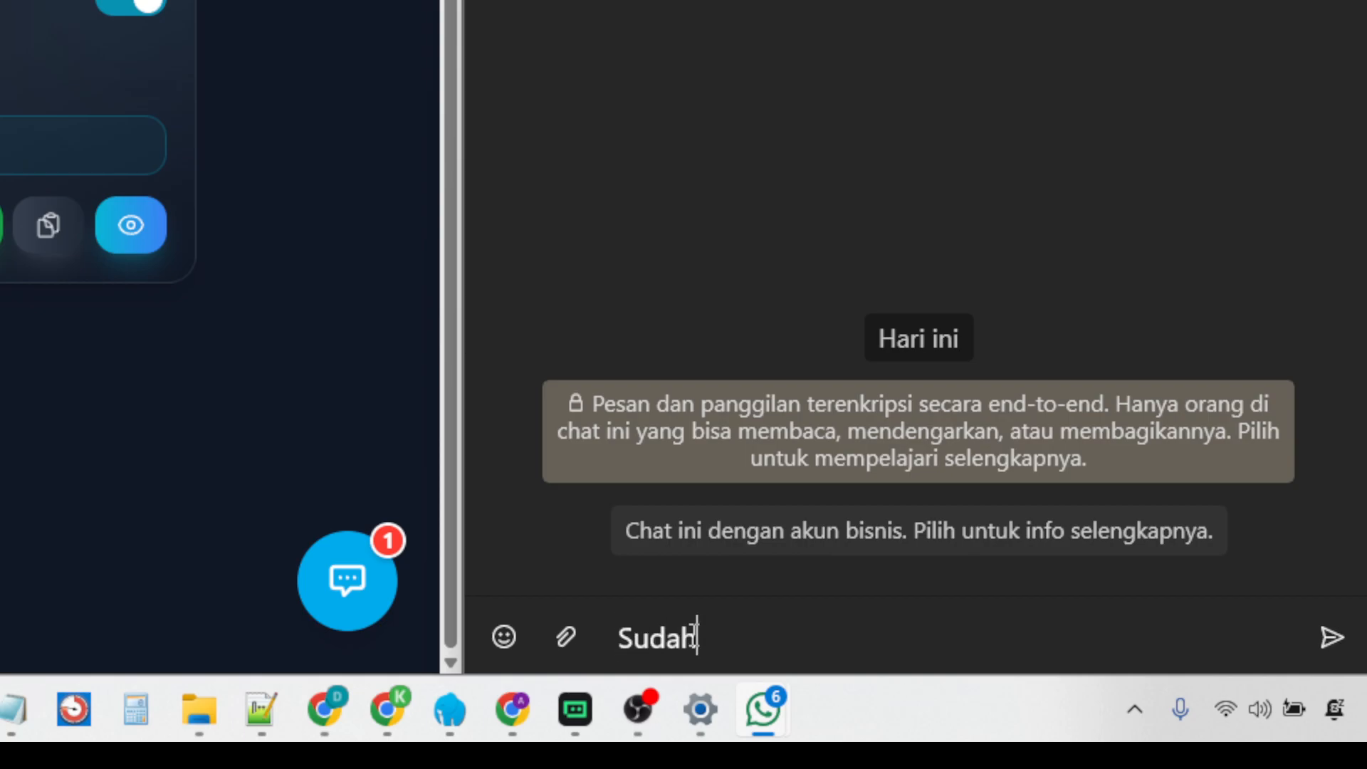
key("Return")
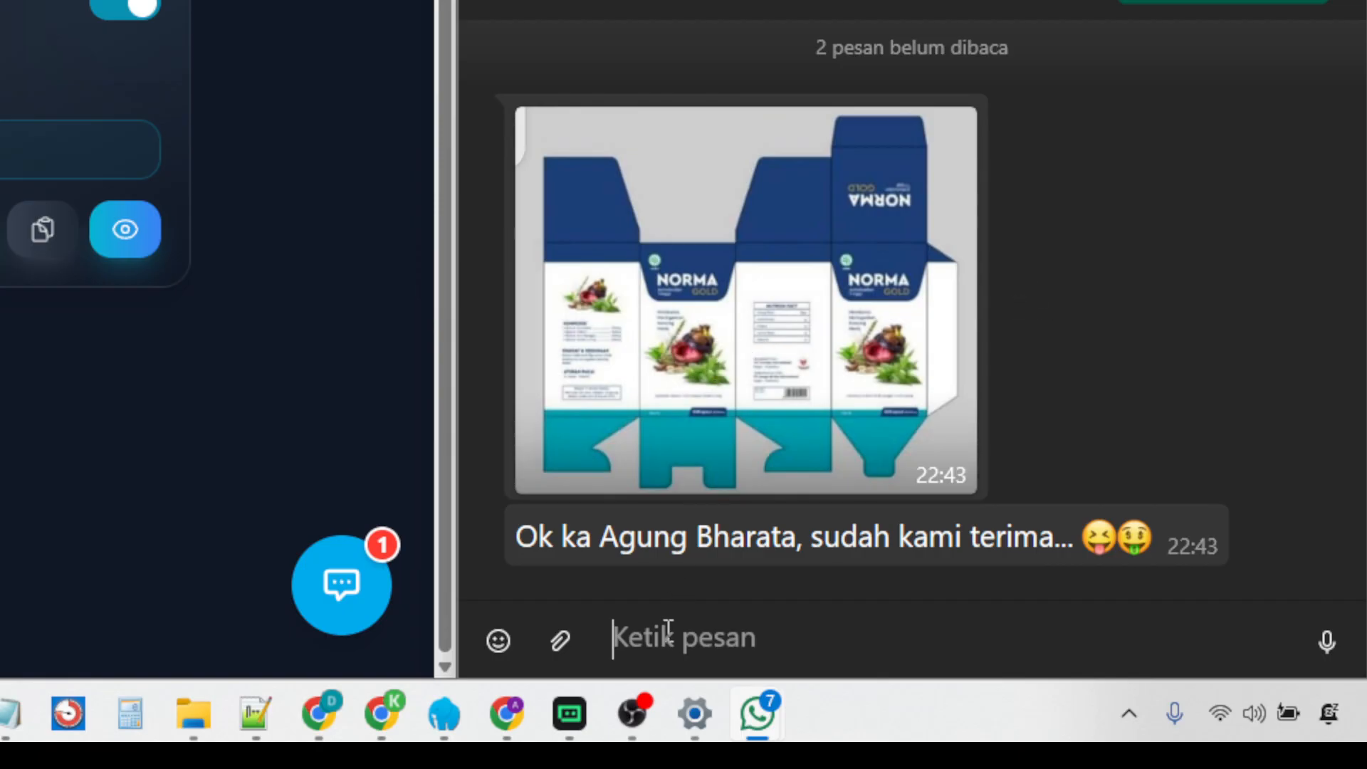
Send the keyword variants "SUDAH" and "sudah" in the bot chat and review the replies.
type("SUDAH")
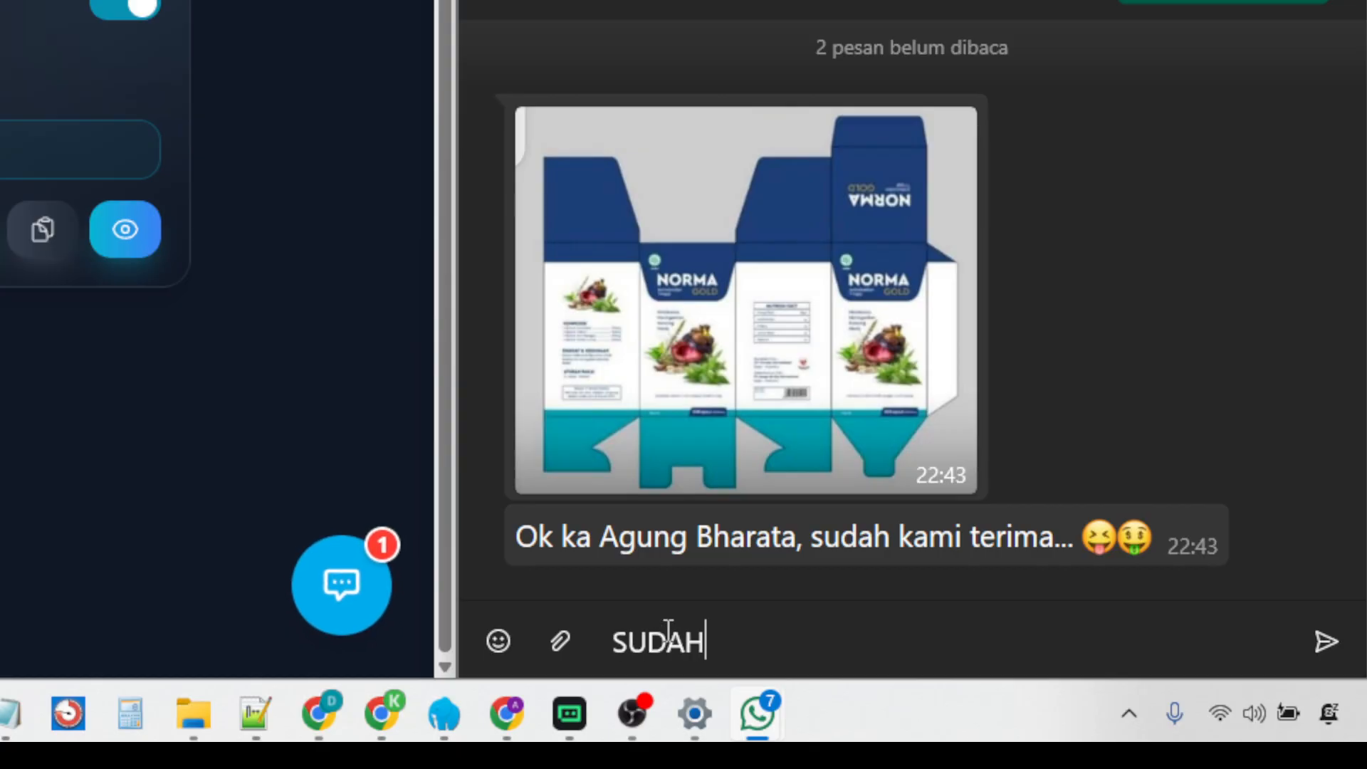
key("Return")
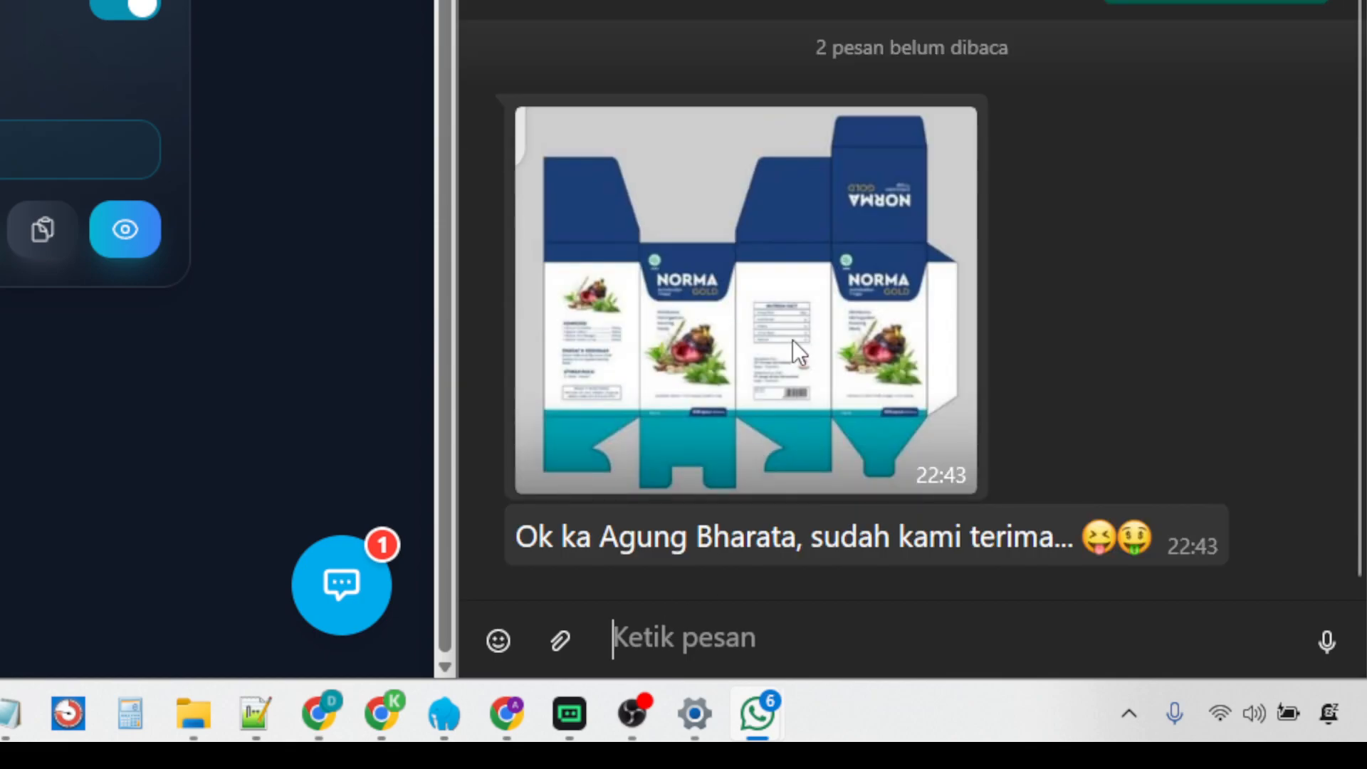
scroll(1175, 276, "up", 3)
scroll(1180, 277, "down", 2)
scroll(1182, 285, "down", 2)
type("sudah")
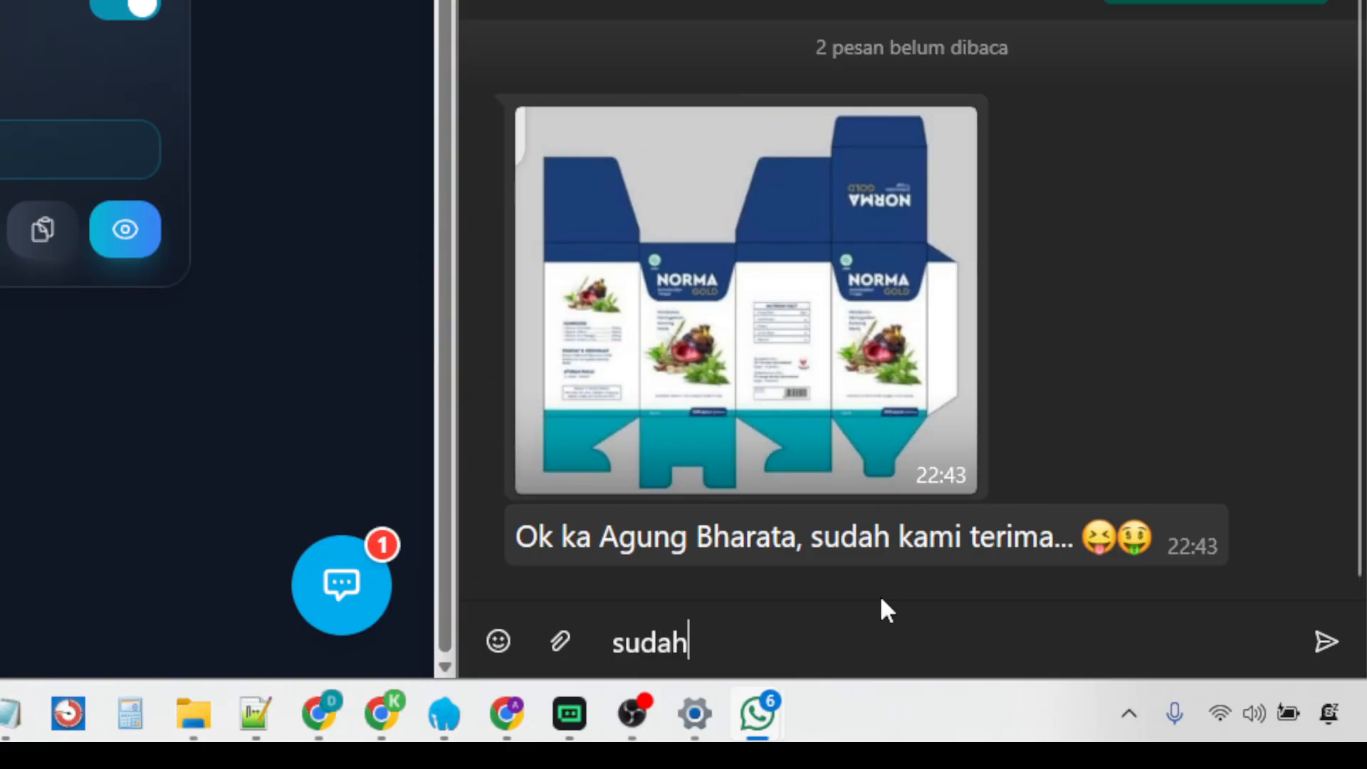
key("Return")
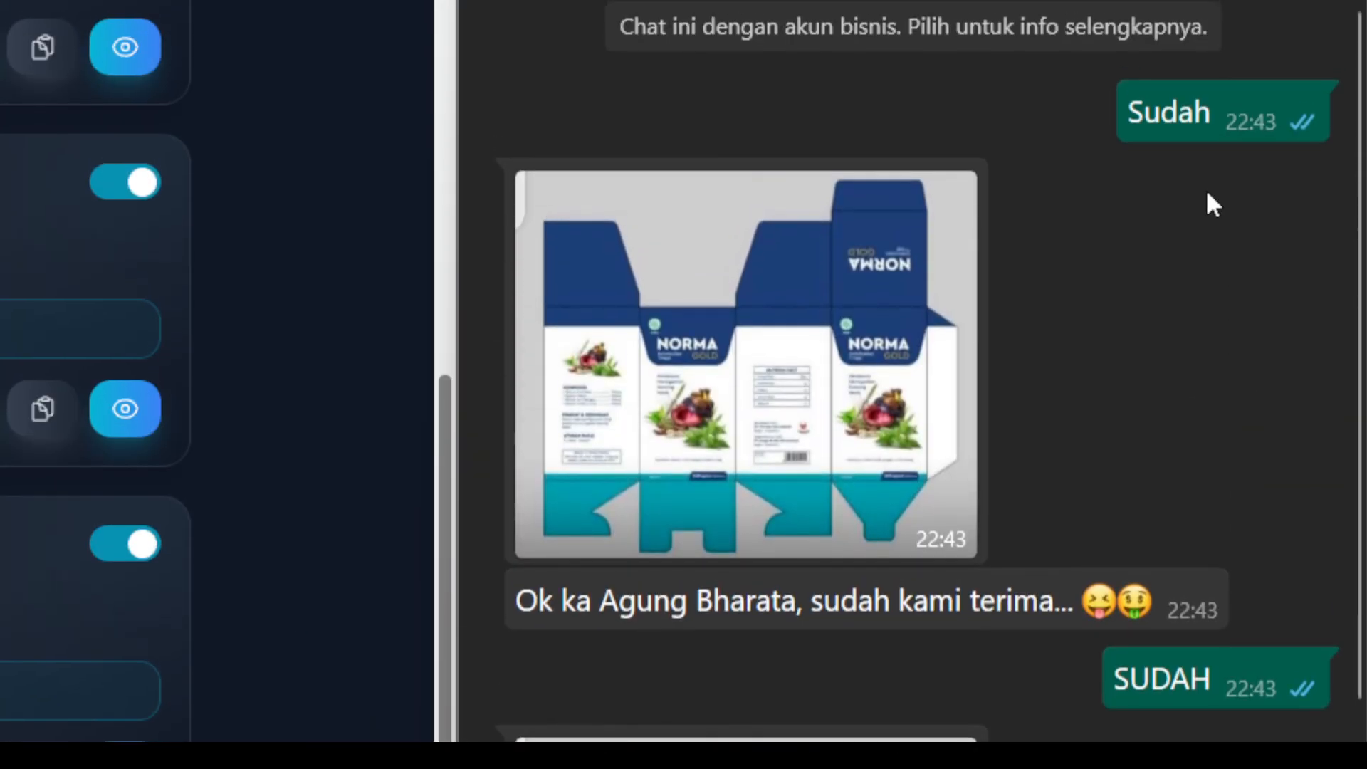
scroll(1006, 450, "down", 5)
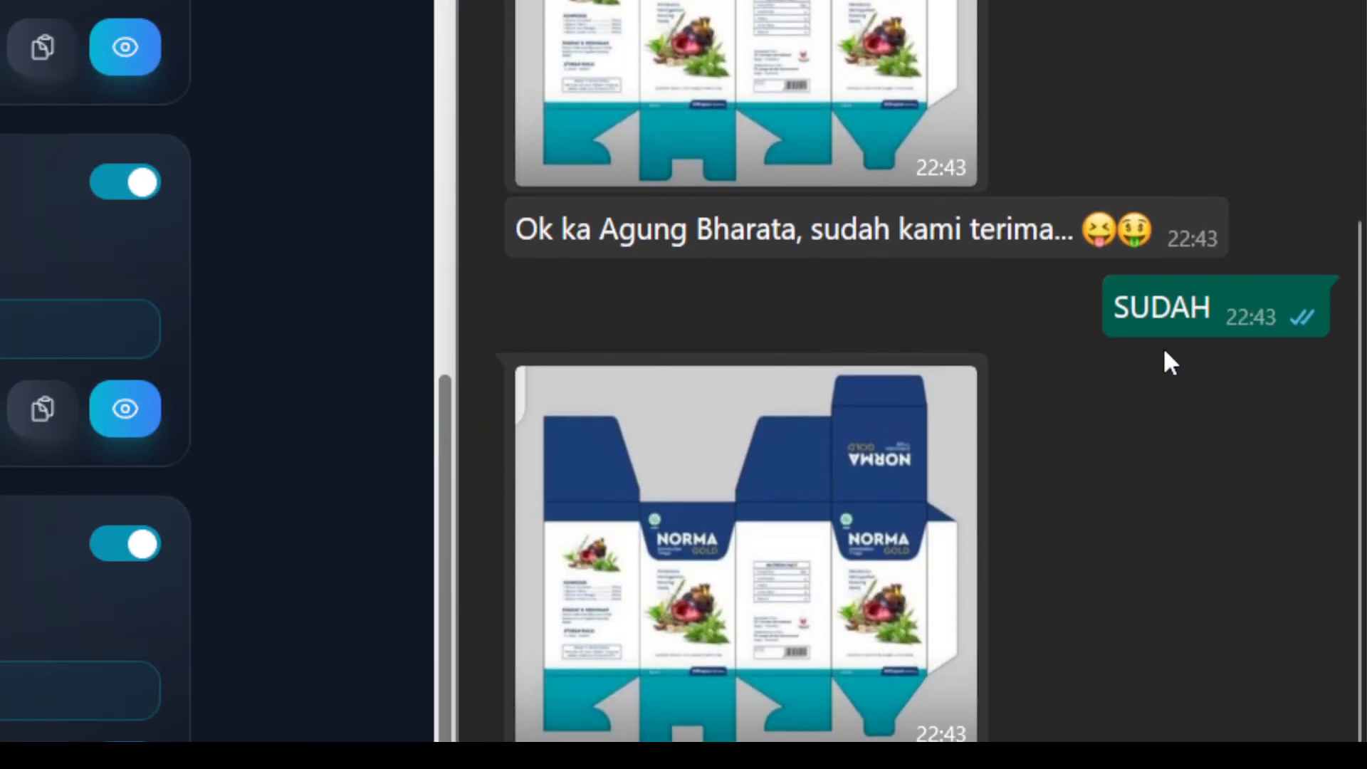
scroll(1165, 355, "down", 4)
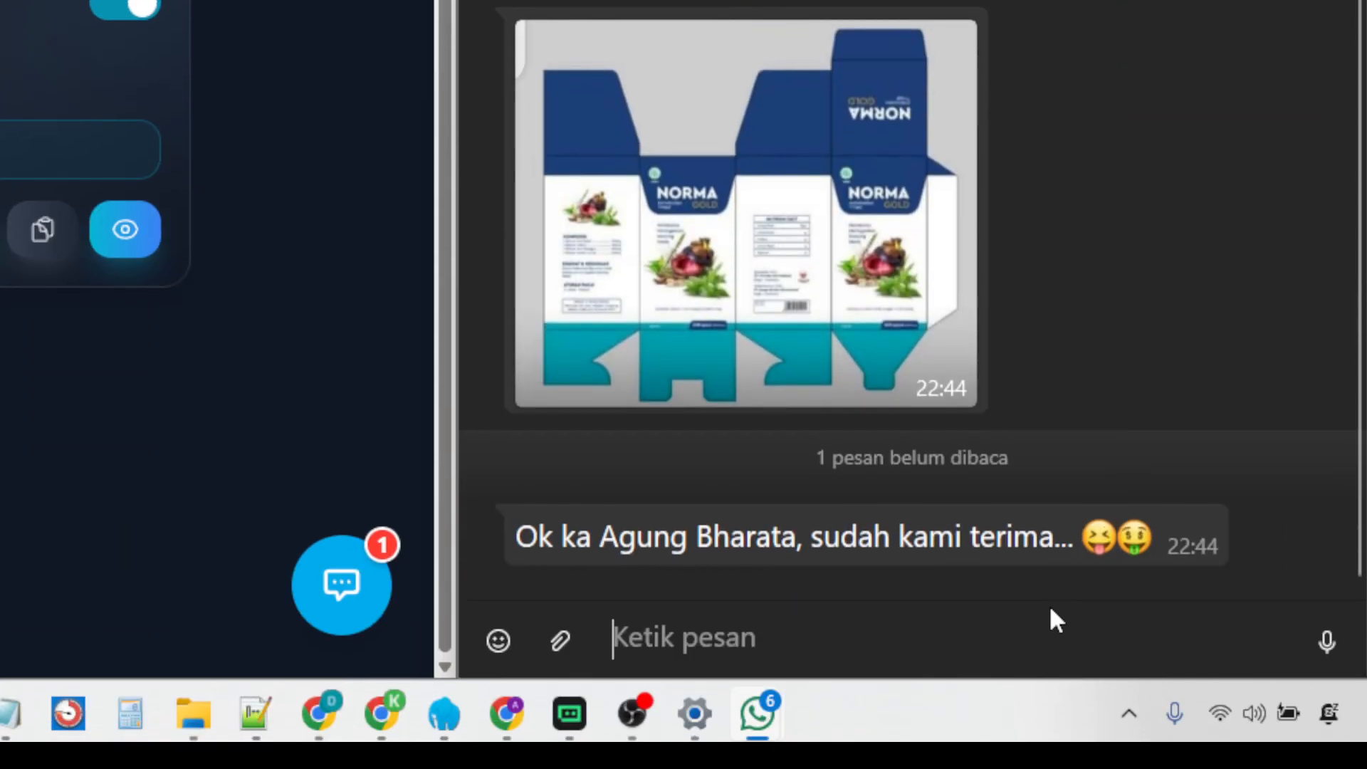
Test non-exact keywords by sending "udah", "sudahlah cukup" and "sudahlah" as separate messages in the bot chat.
type("udah")
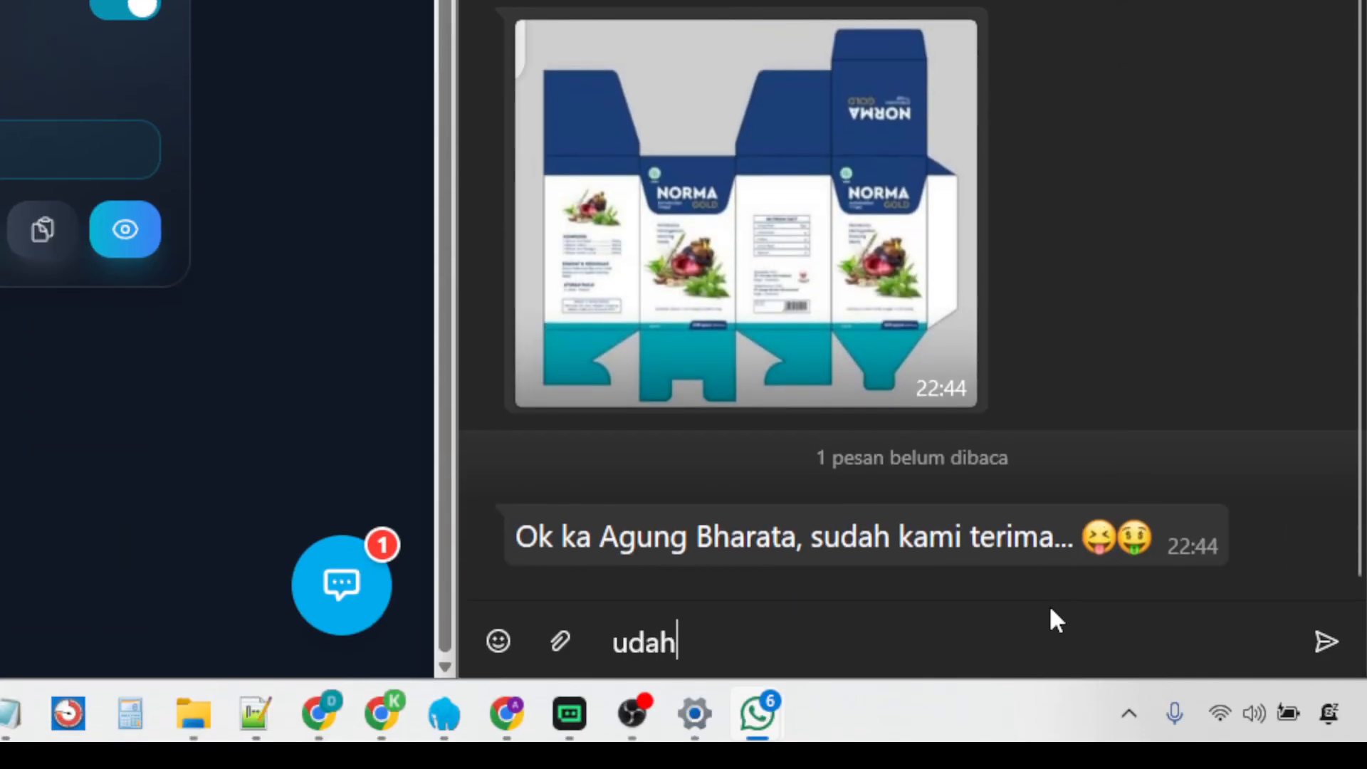
key("Return")
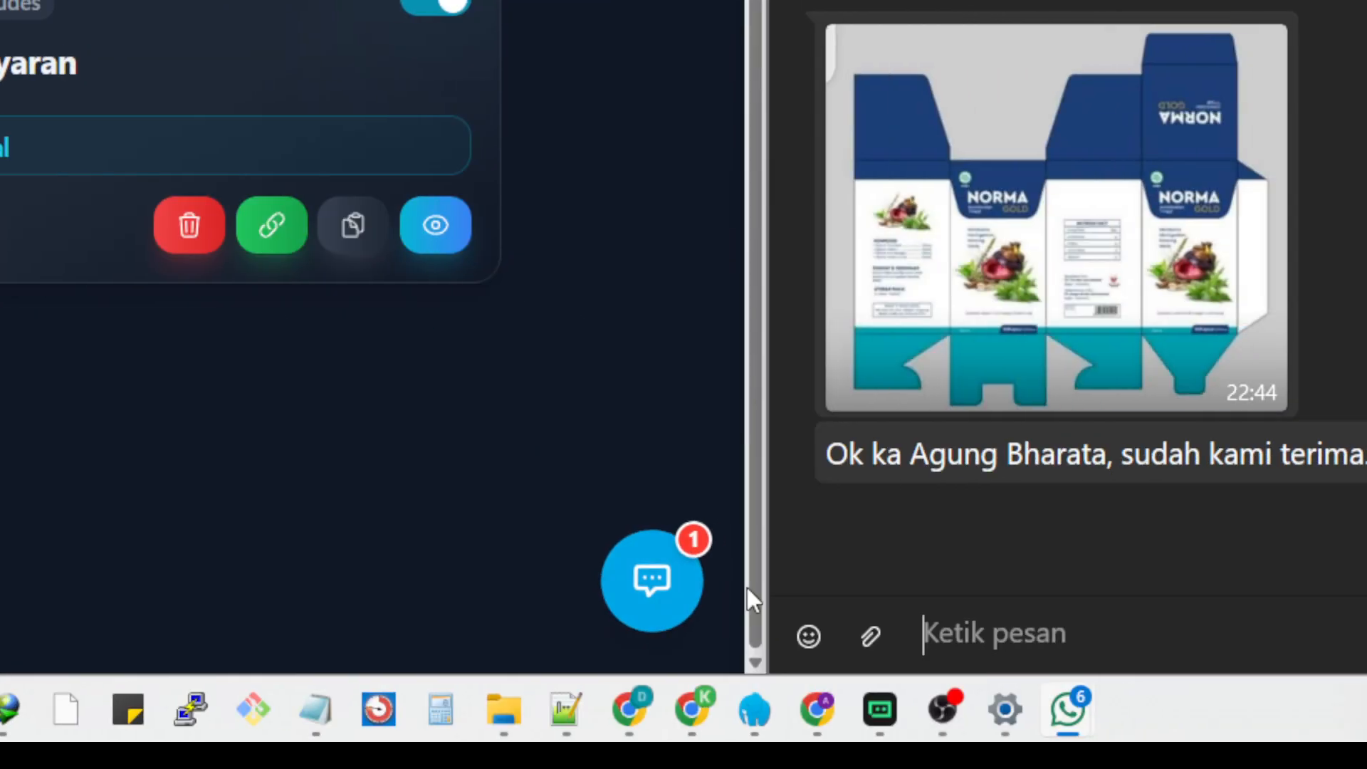
type("sudahlah ")
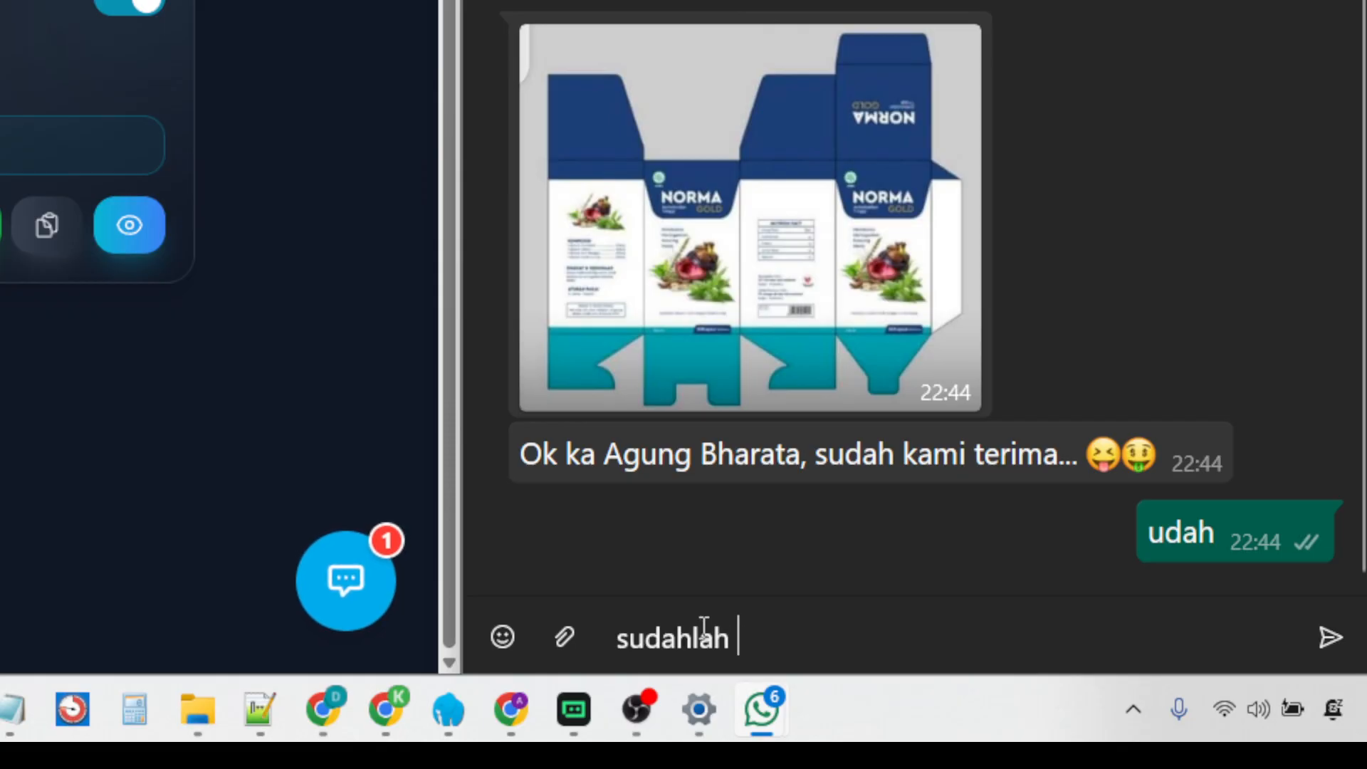
type("cukup")
key("Return")
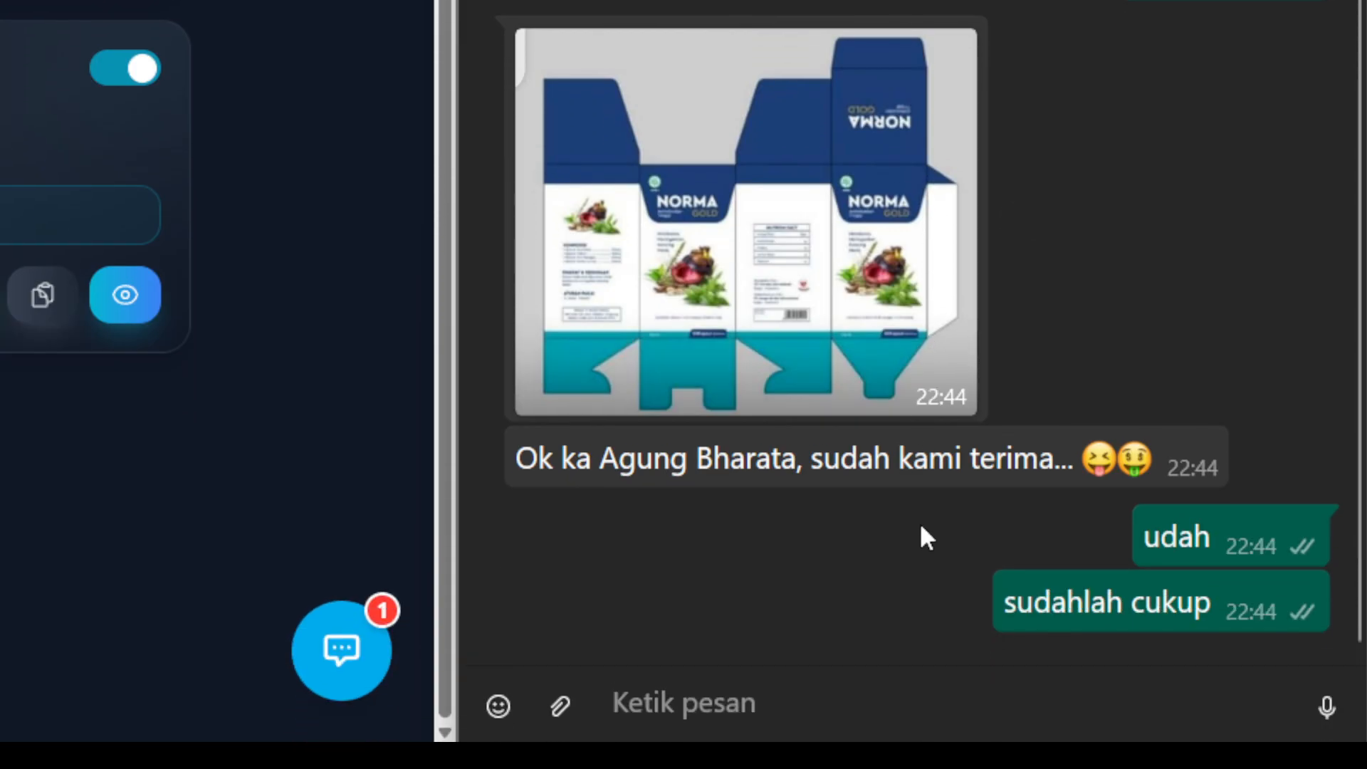
type("sudahlah")
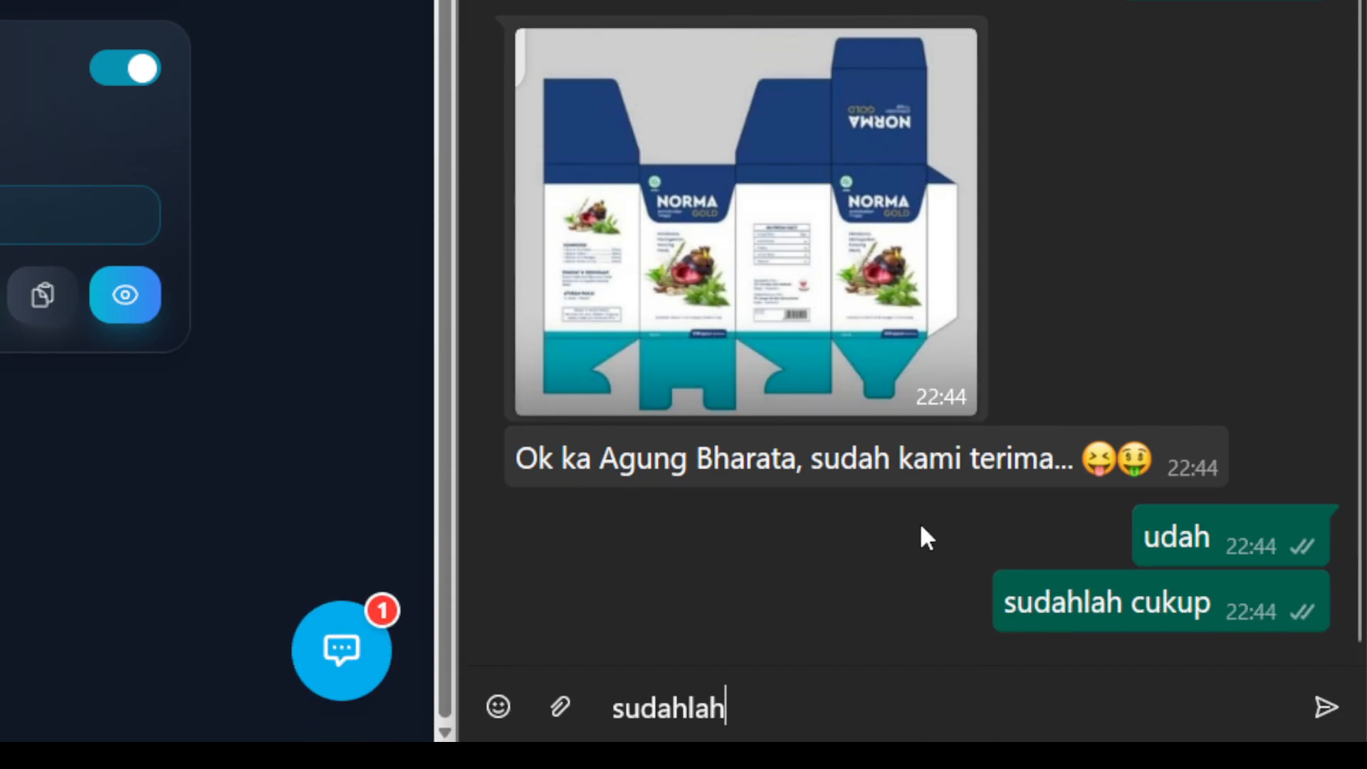
key("Return")
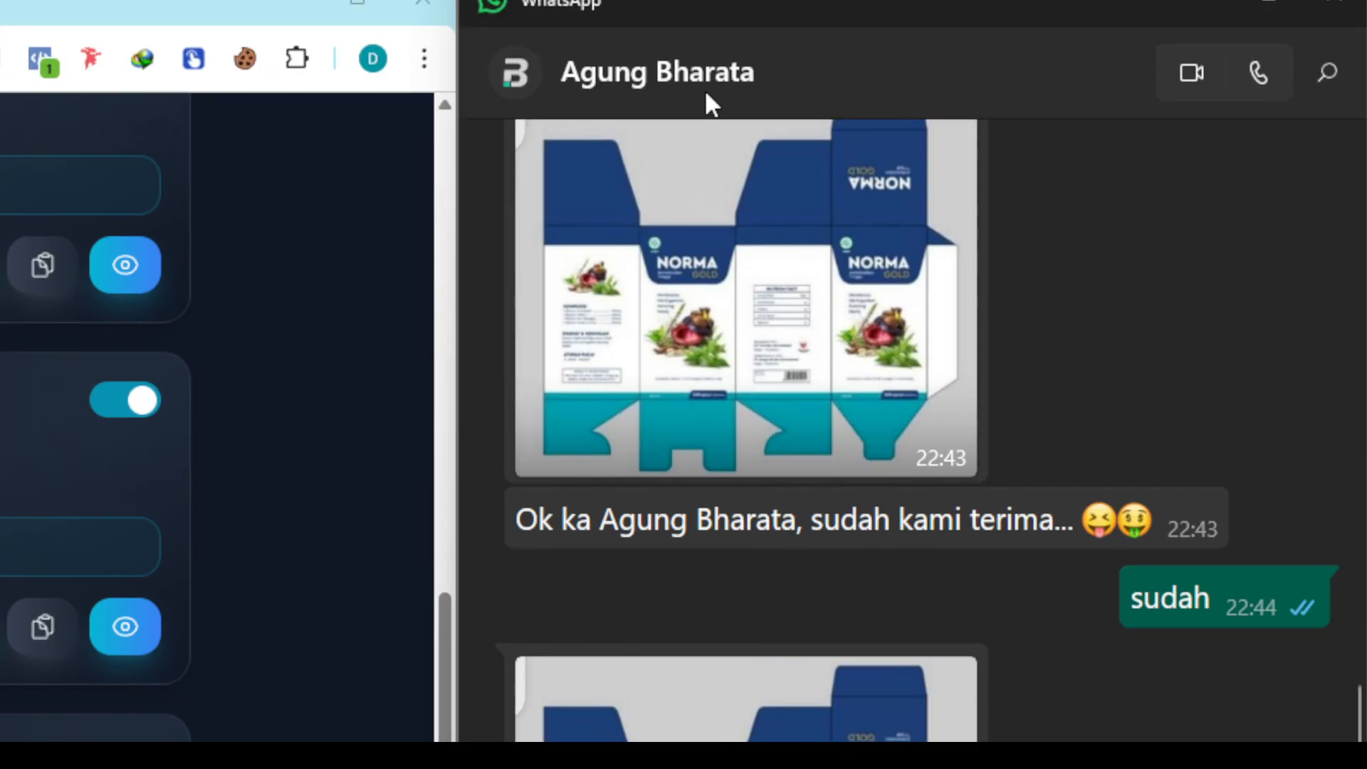
Compare the sent test messages with the {Sudah|SUDAH|sudah} keyword of the equals rule in the Bot Responder list.
scroll(695, 591, "down", 3)
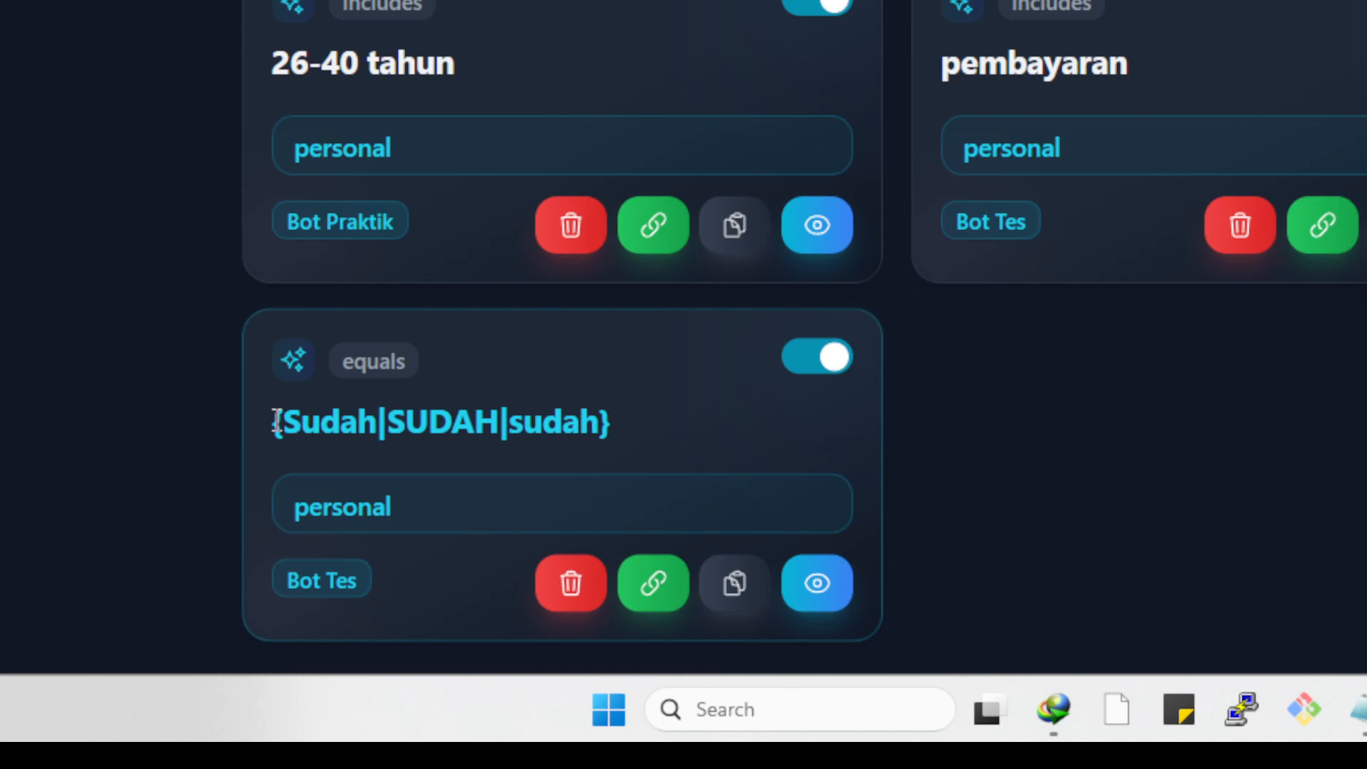
left_click_drag(276, 421, 619, 430)
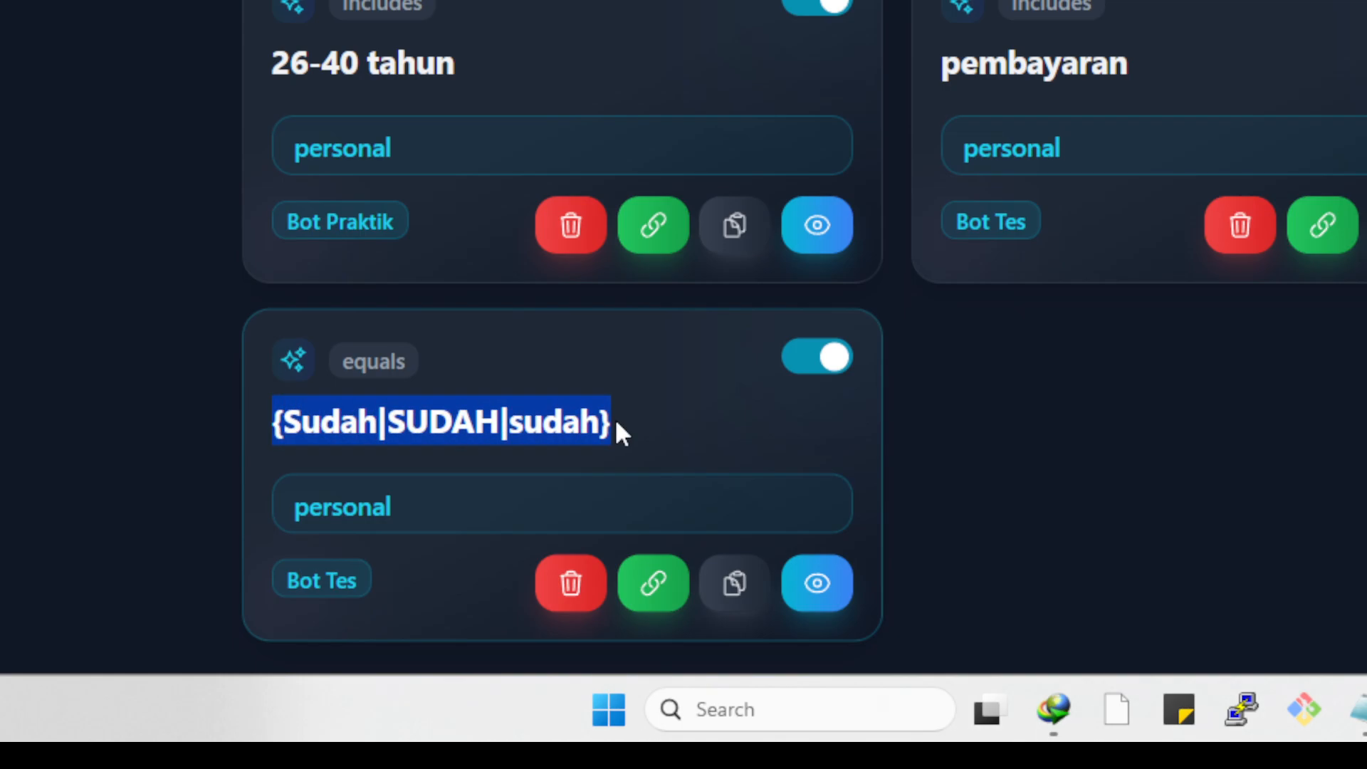
left_click(569, 411)
left_click_drag(388, 422, 500, 423)
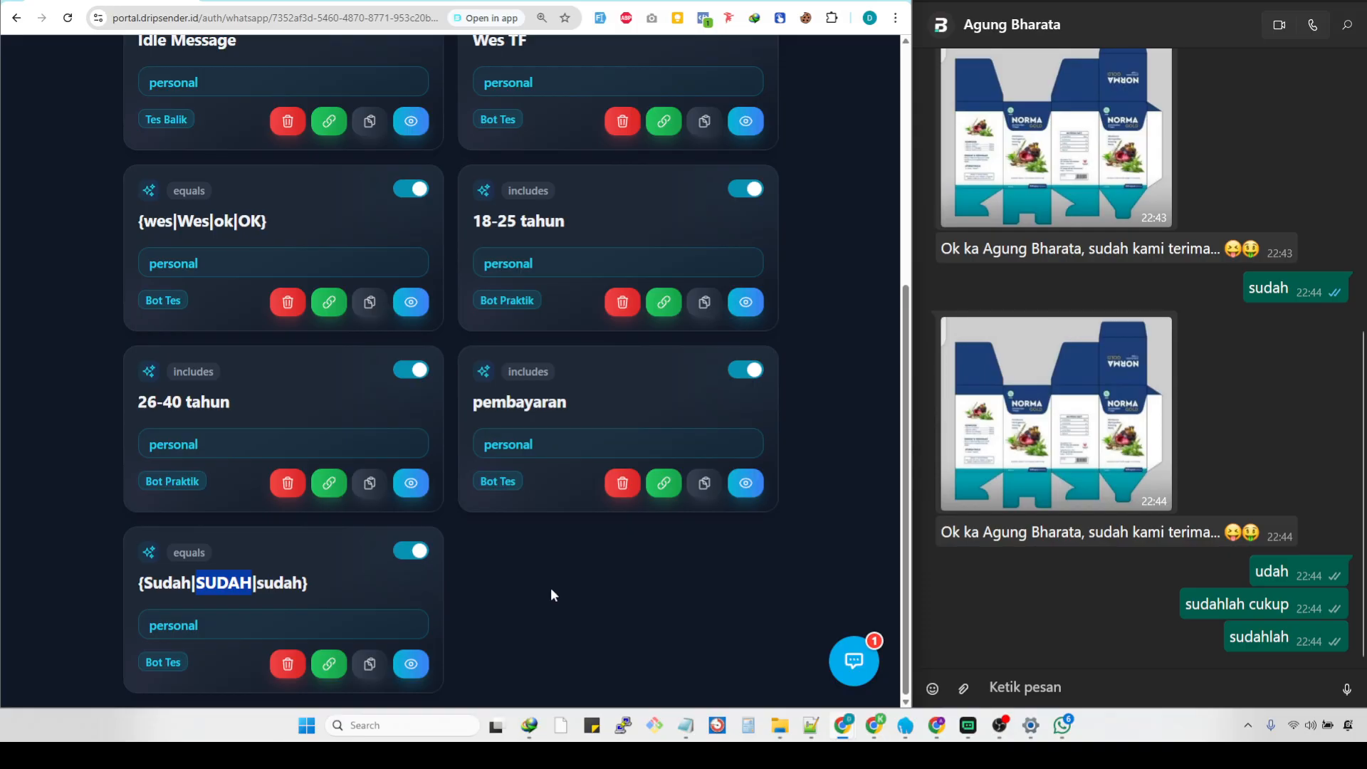
Maximize the browser window, start a new bot rule with the Personal scope, and show its available rule types.
scroll(550, 587, "up", 5)
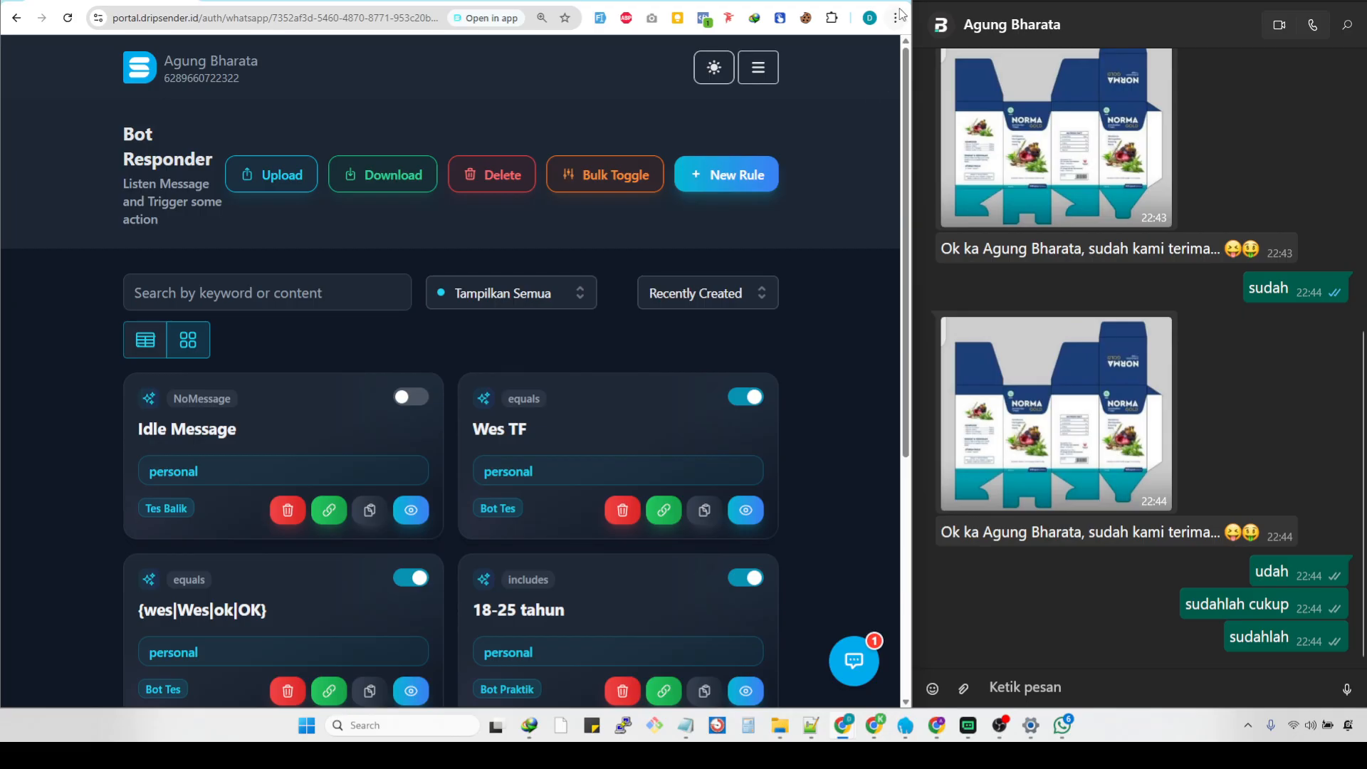
left_click(863, 3)
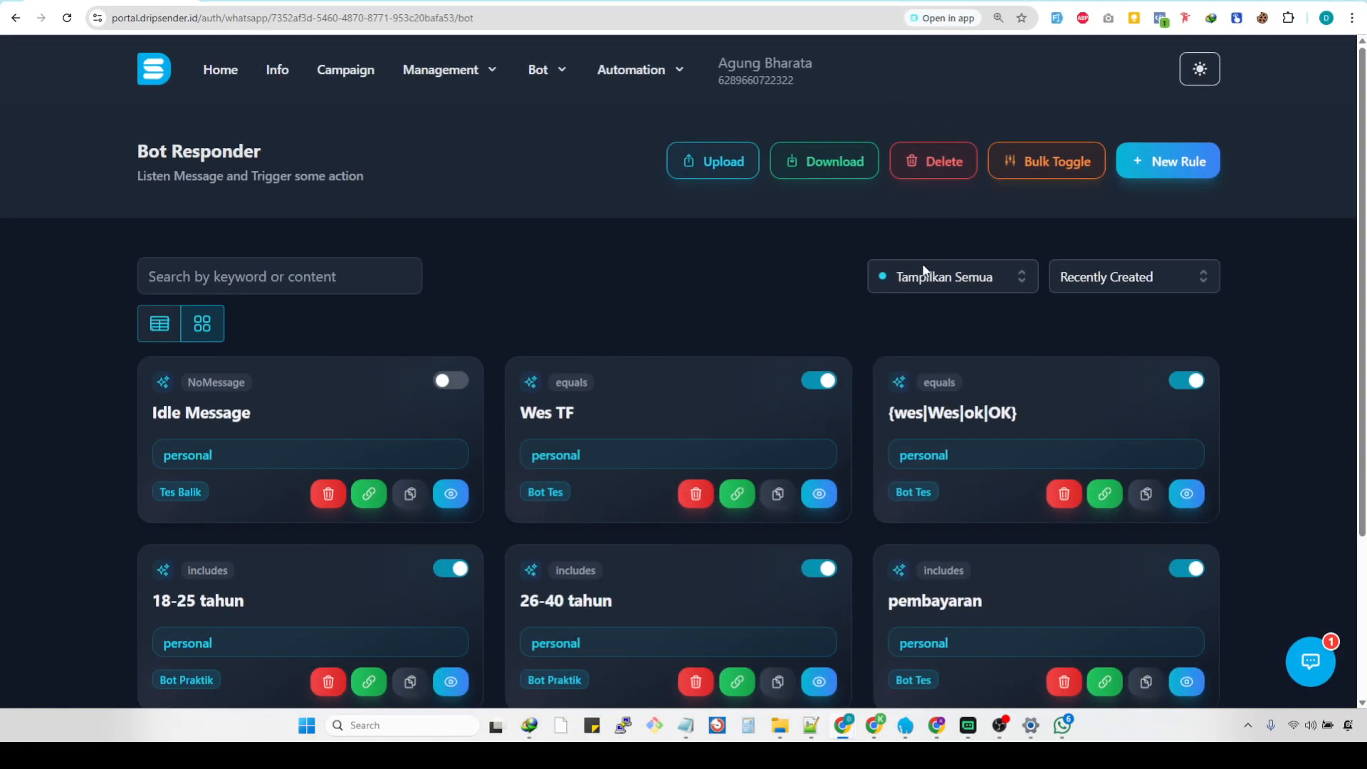
left_click(1207, 165)
left_click(574, 364)
left_click(641, 394)
left_click(725, 456)
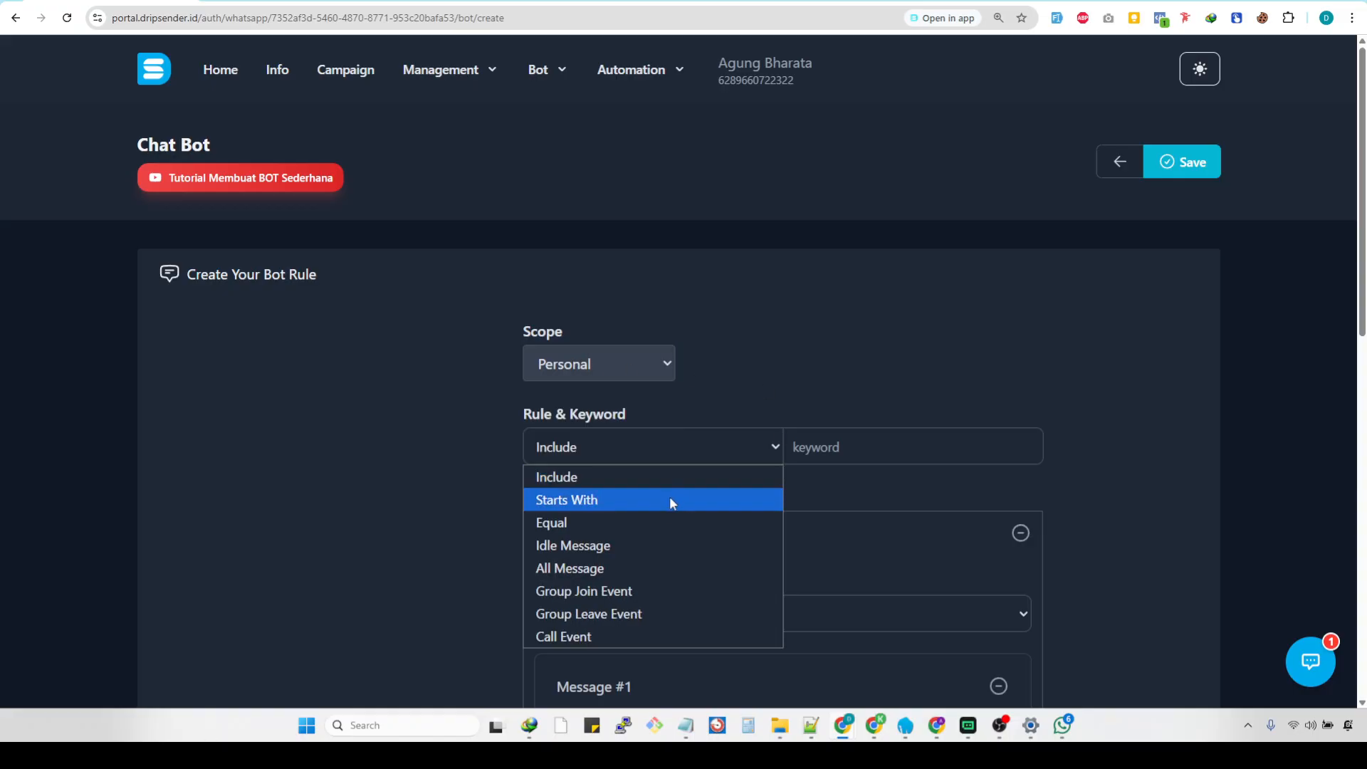